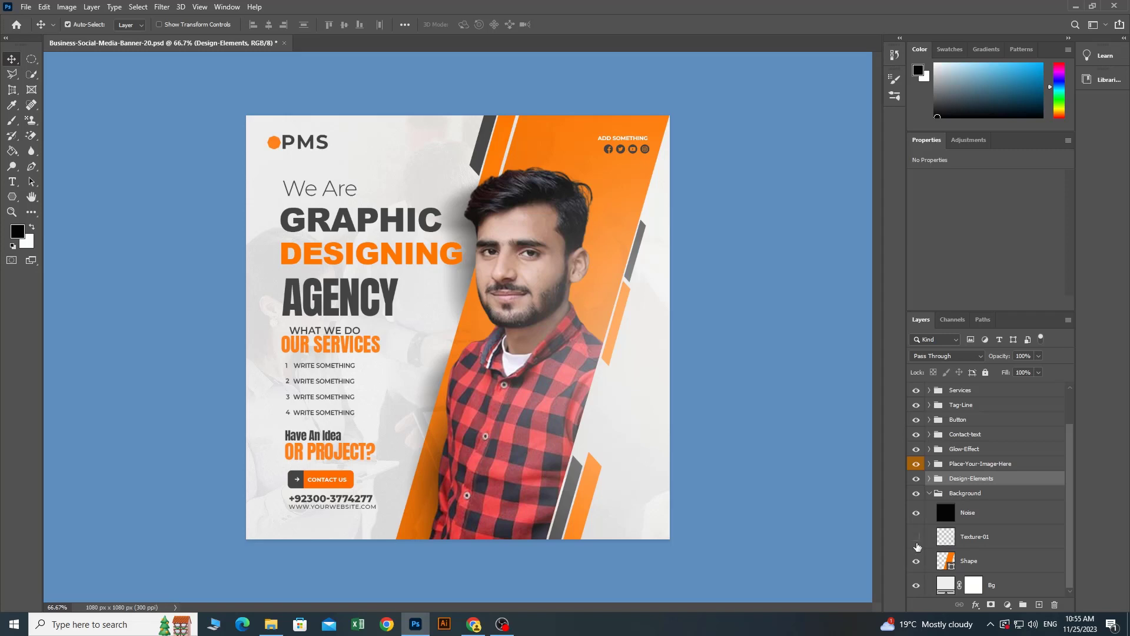
Hide and reshow the Texture-01 overlay, then collapse the Background group's layers
left_click(916, 537)
left_click(933, 495)
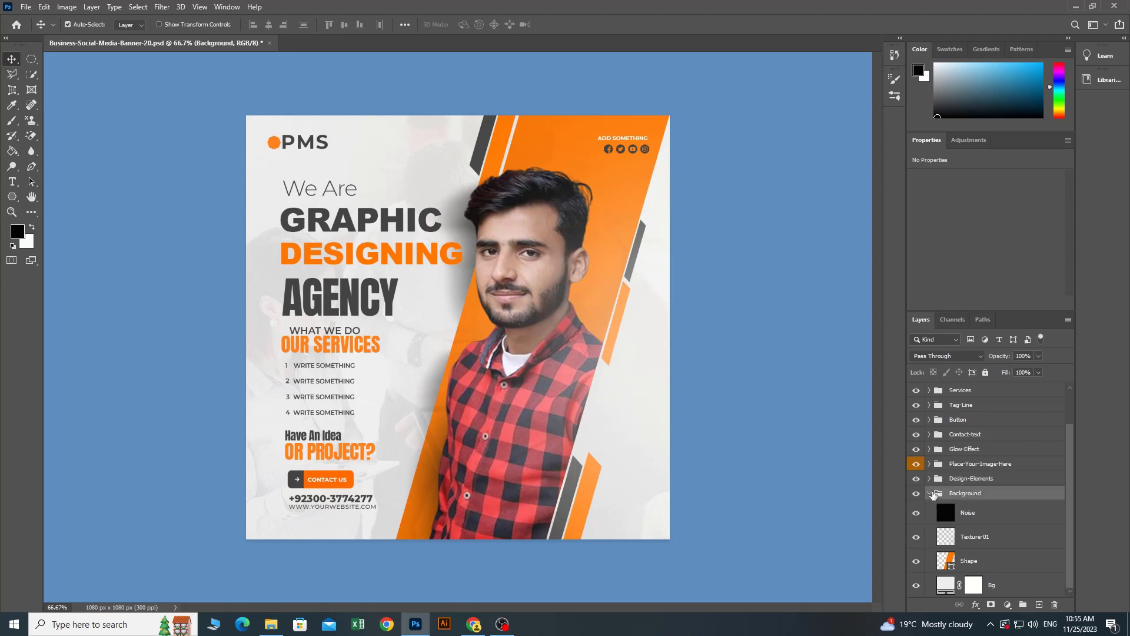
left_click(929, 494)
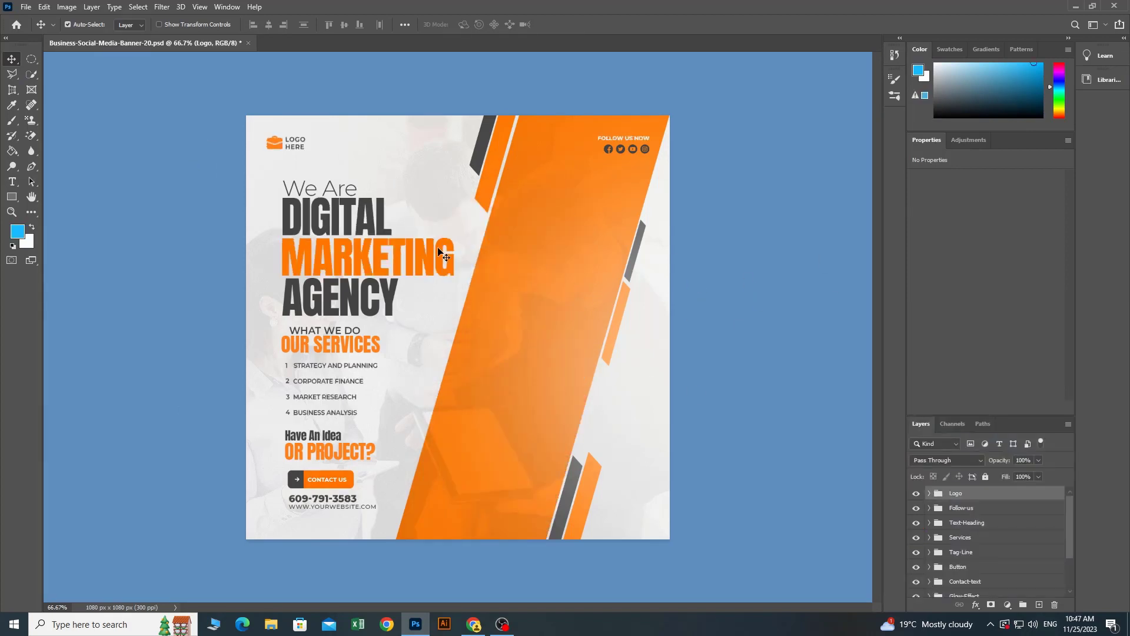
Open the Logo group's Icon smart object, nudge the briefcase up, and add a new layer
left_click(929, 494)
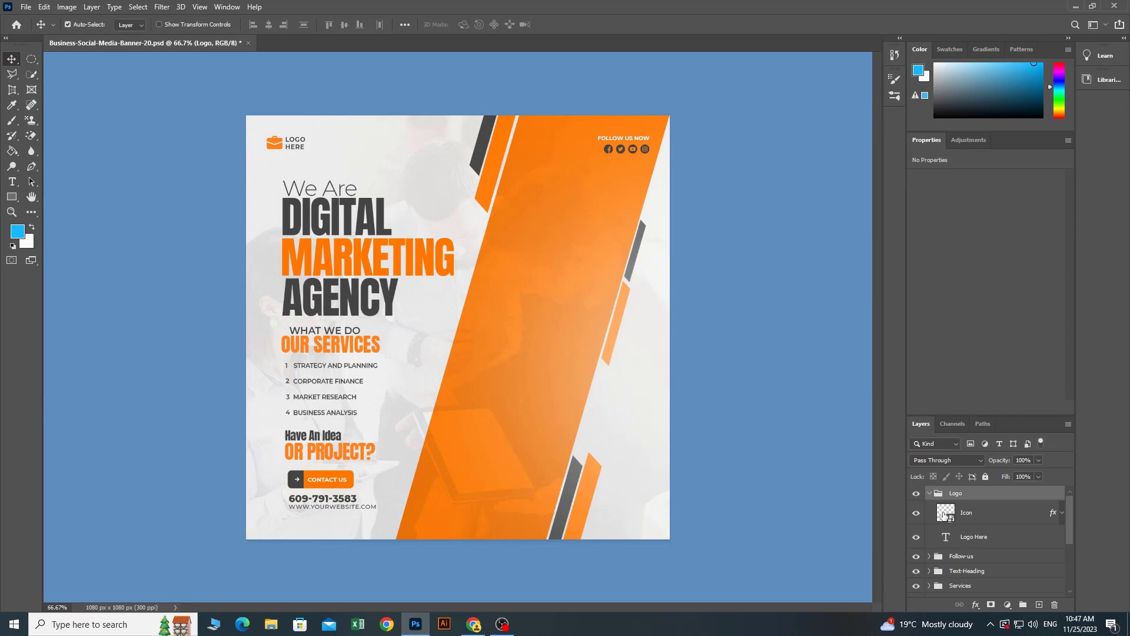
double_click(944, 513)
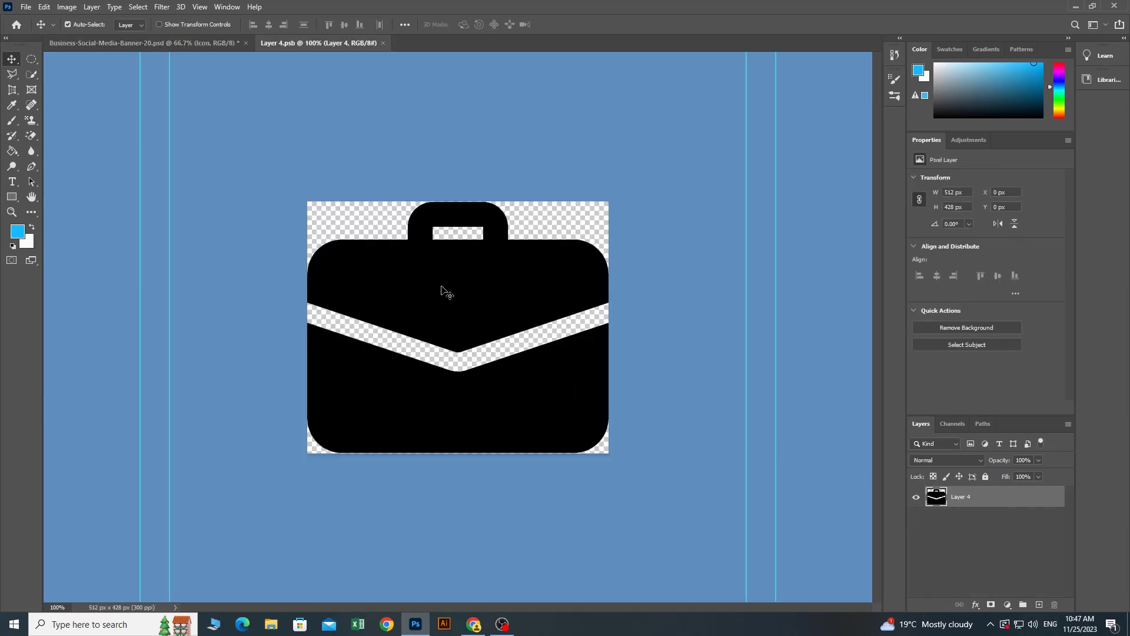
left_click_drag(441, 288, 441, 284)
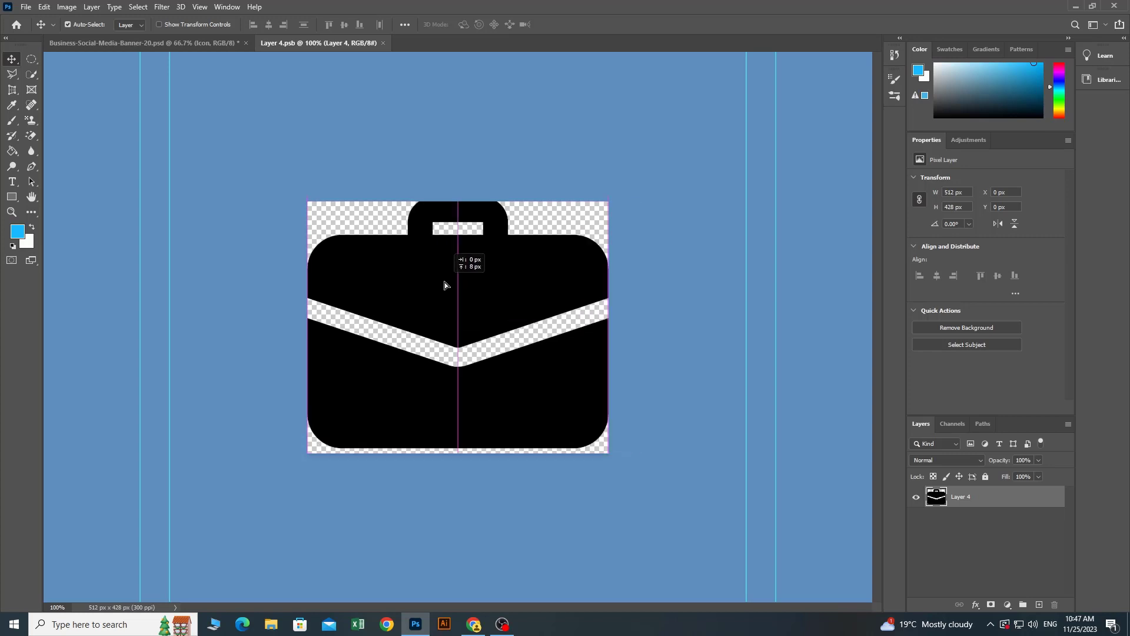
left_click(1039, 604)
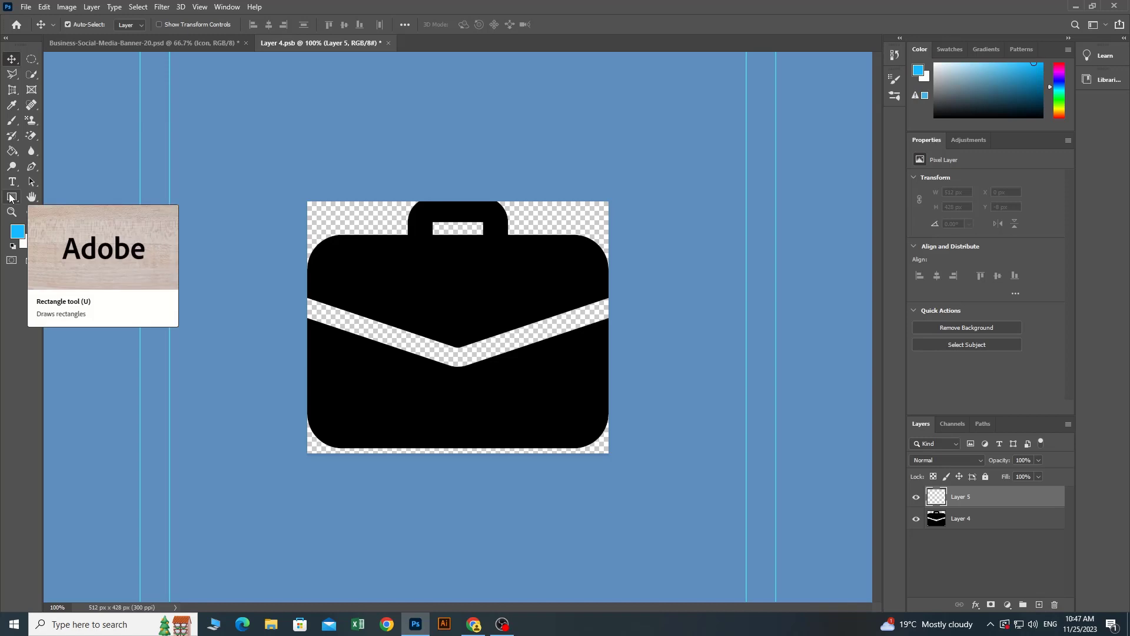
Draw a blue eight-sided polygon on the new layer with the Polygon Tool
left_click(11, 198)
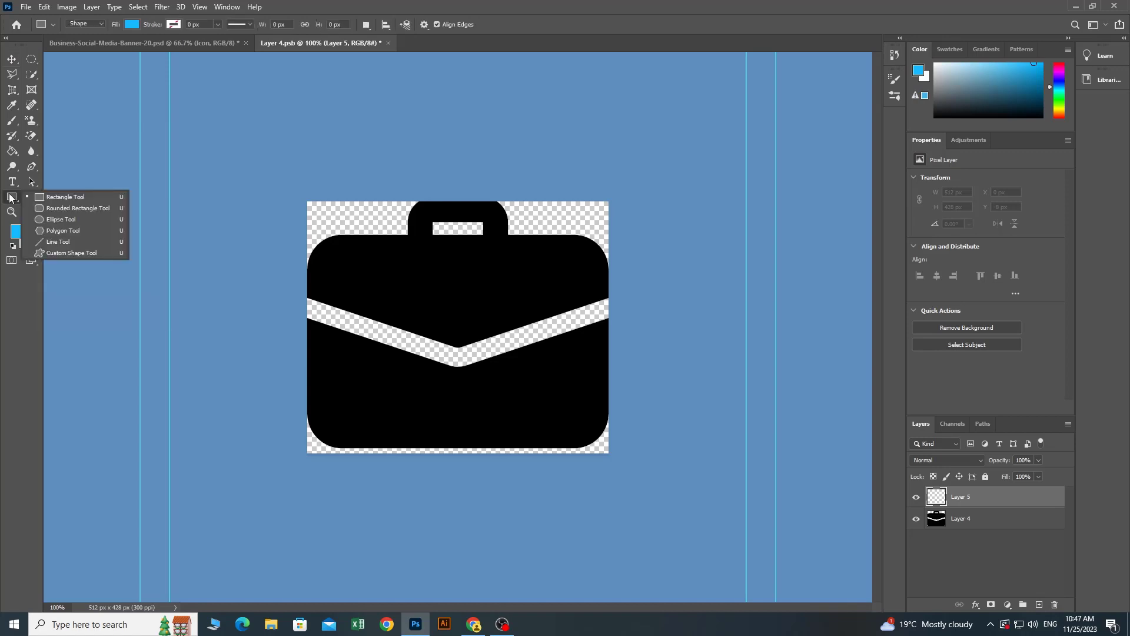
left_click(53, 233)
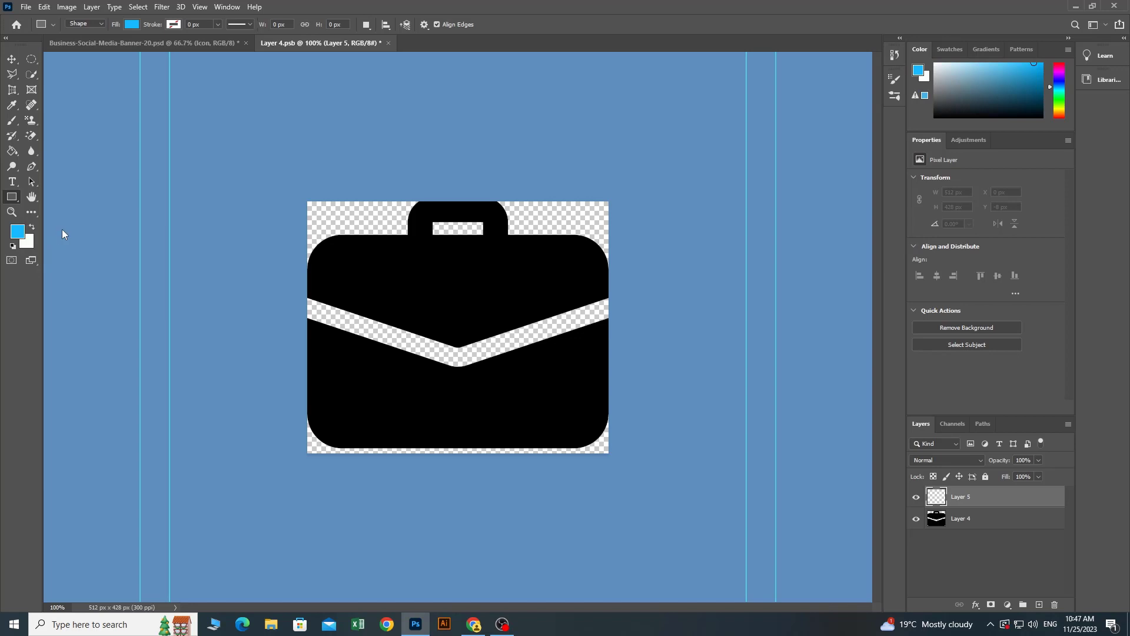
left_click(379, 273)
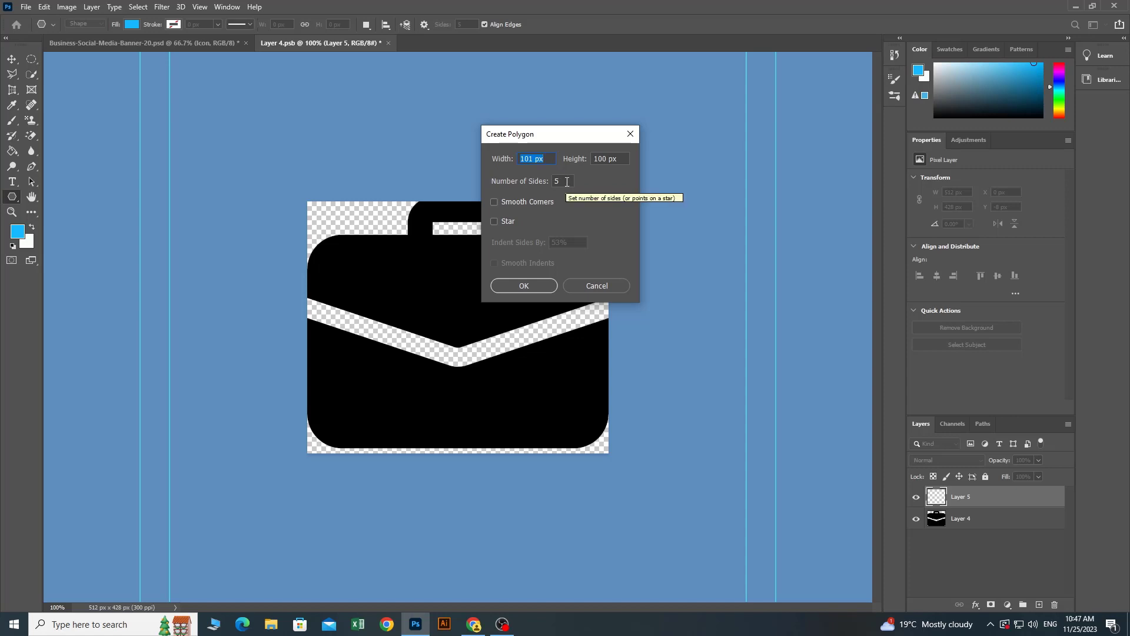
left_click(558, 179)
type("8")
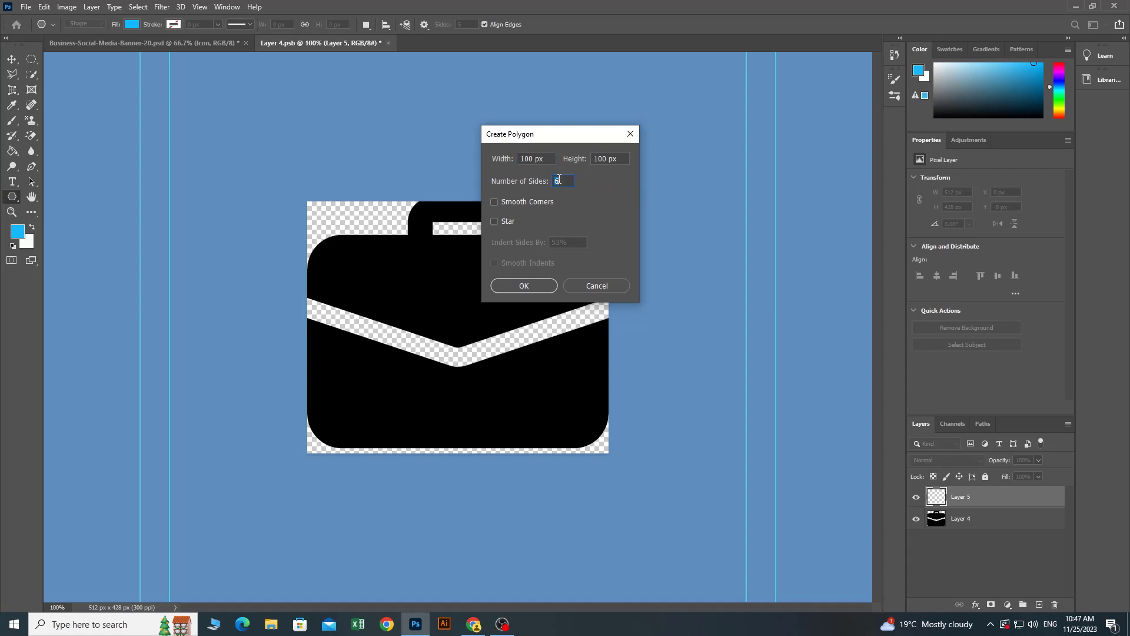
left_click(532, 286)
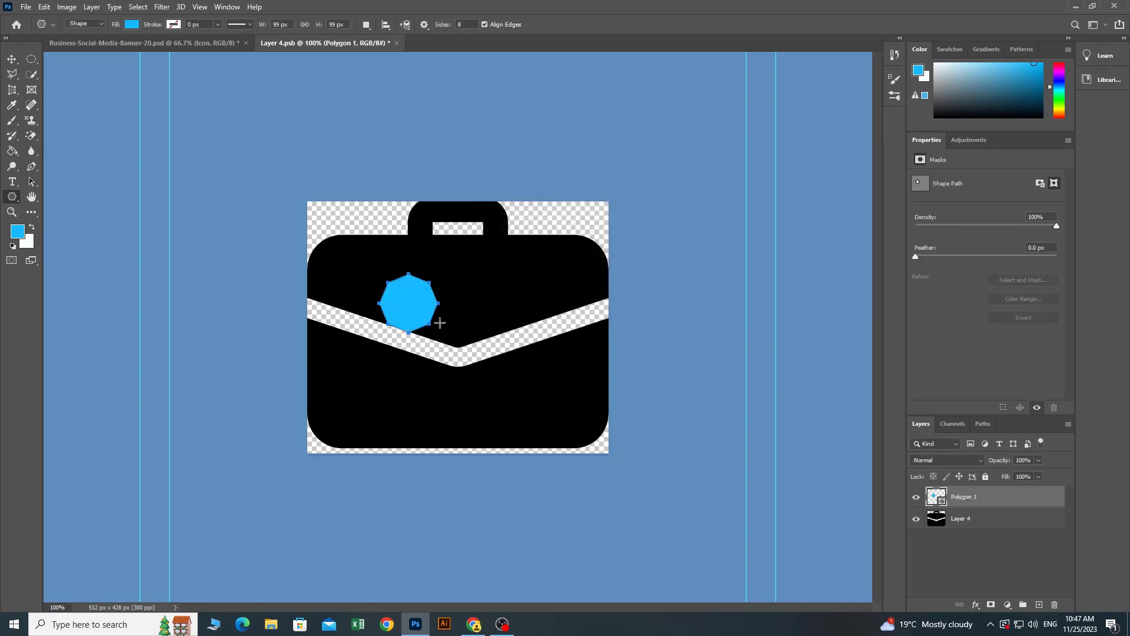
left_click(11, 59)
Enlarge the octagon about threefold and position it over the briefcase
key("ctrl+t")
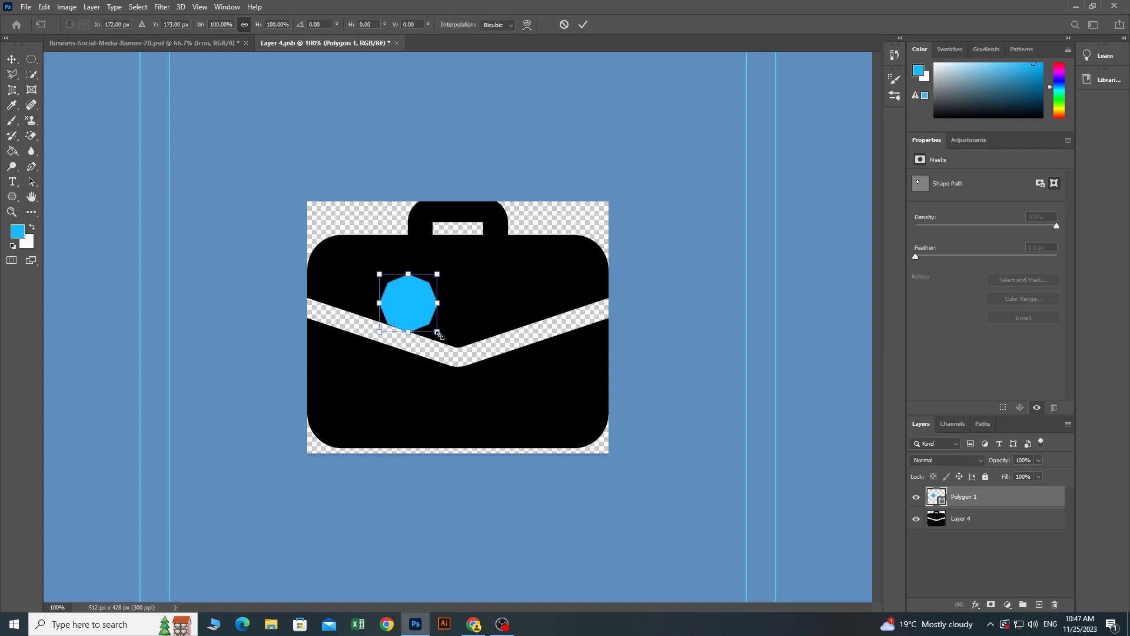
left_click_drag(437, 332, 551, 445)
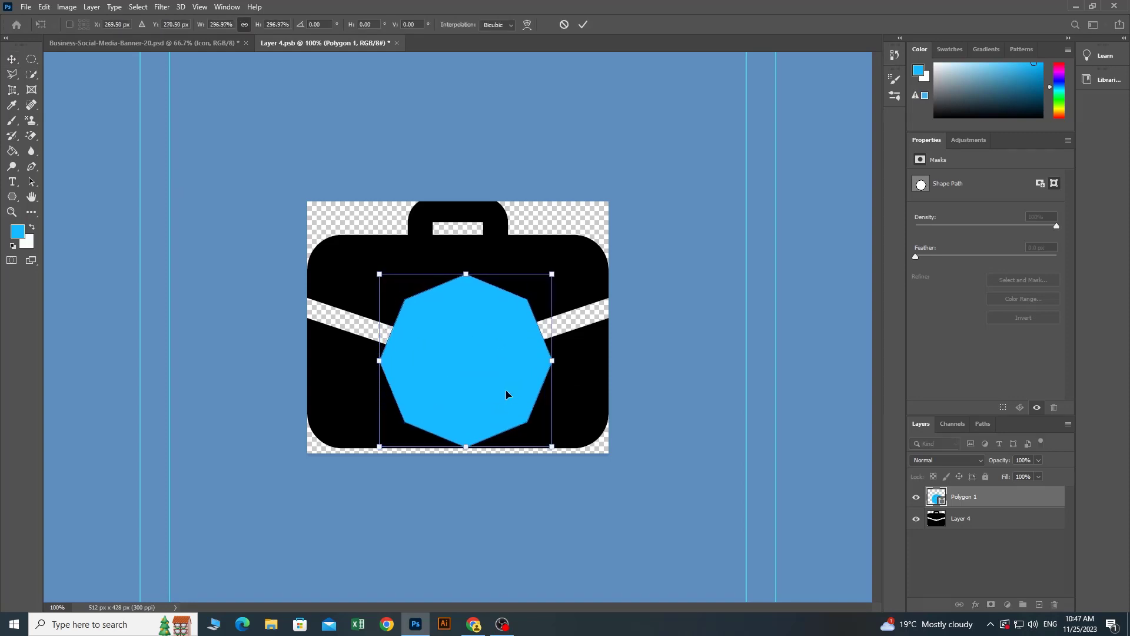
left_click_drag(482, 380, 474, 358)
left_click_drag(544, 421, 558, 433)
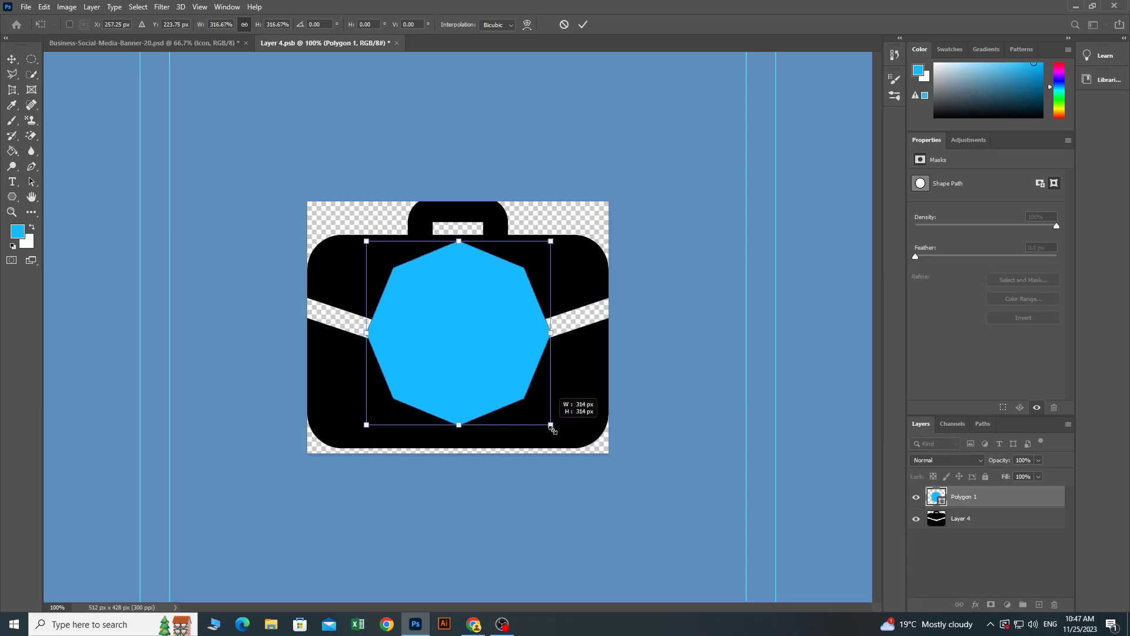
left_click_drag(504, 385, 489, 381)
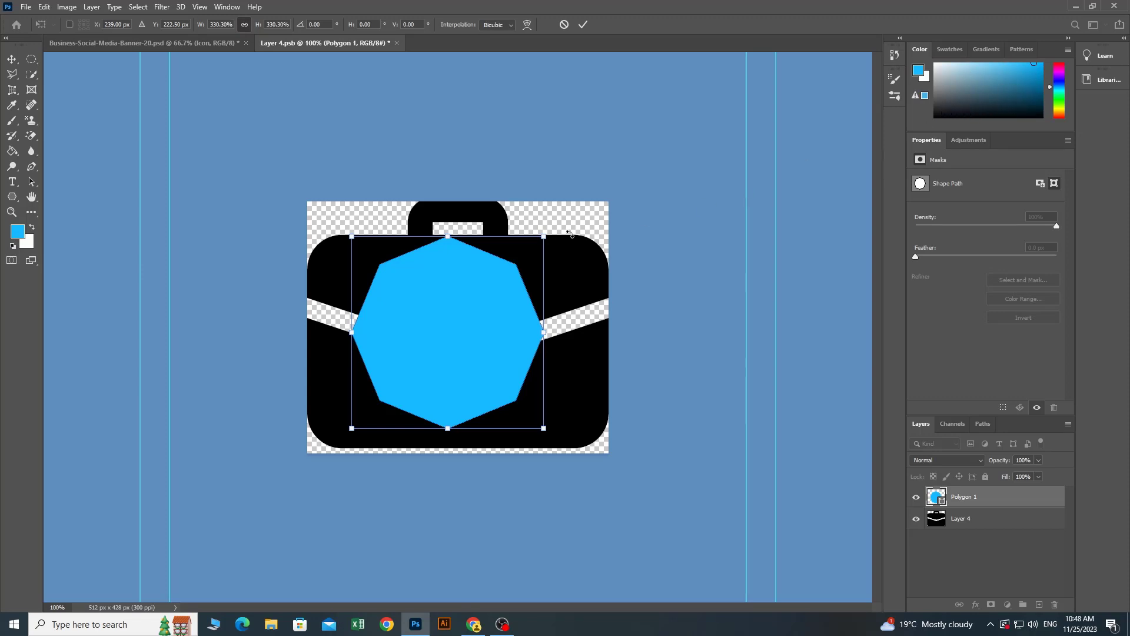
left_click(11, 59)
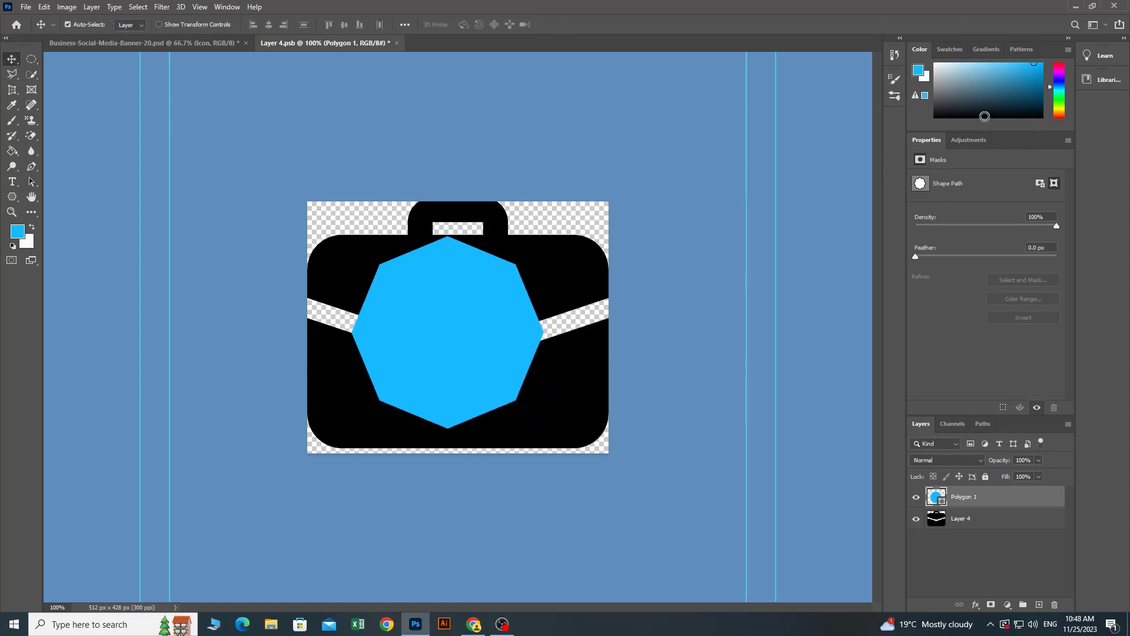
Set the foreground to black, hide the briefcase layer, and save the icon file
left_click(951, 112)
left_click_drag(952, 113, 937, 116)
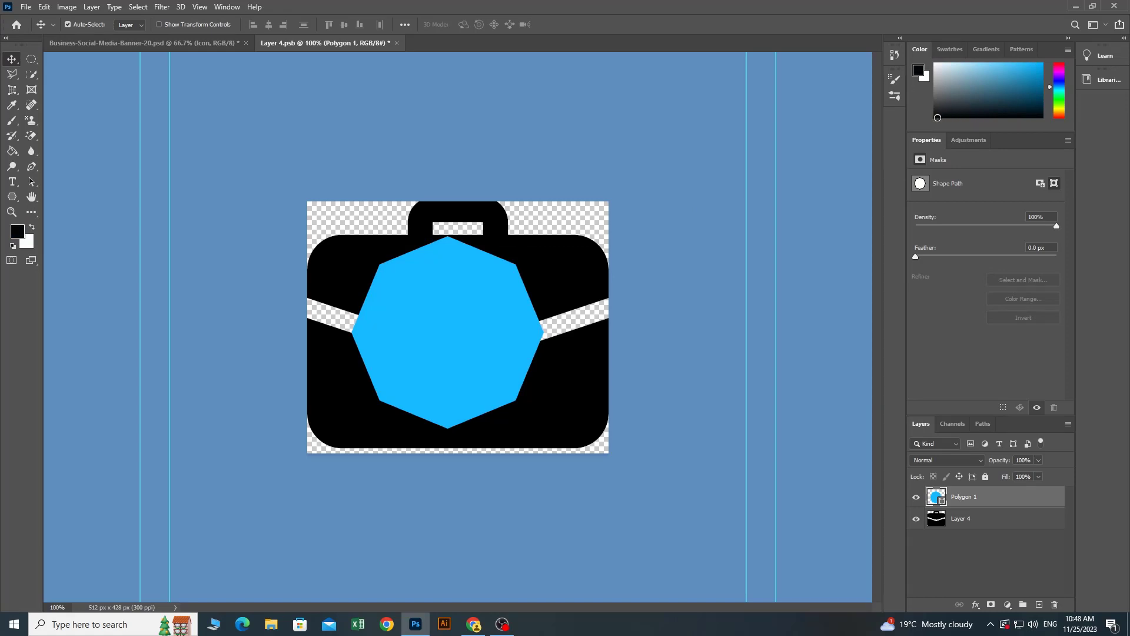
left_click(629, 162)
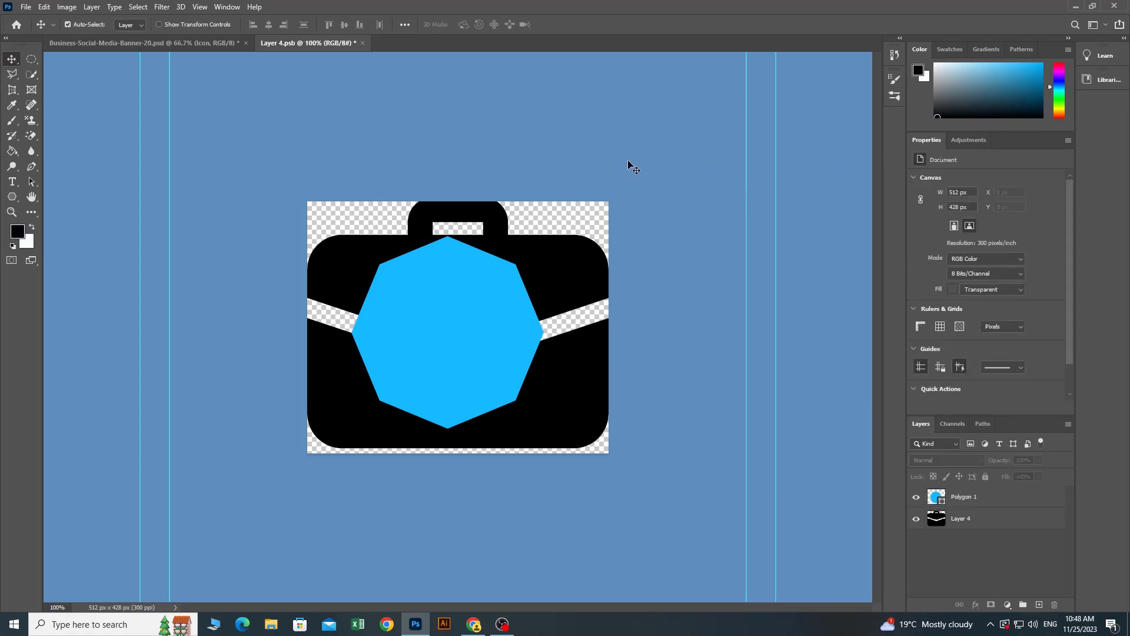
left_click_drag(485, 320, 485, 316)
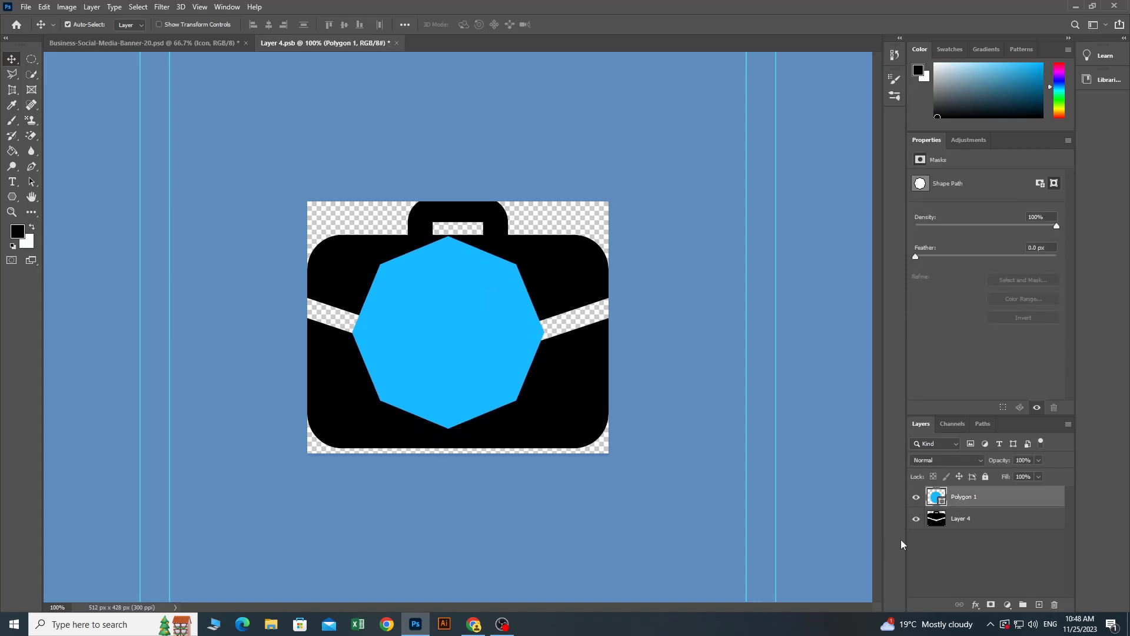
left_click(916, 518)
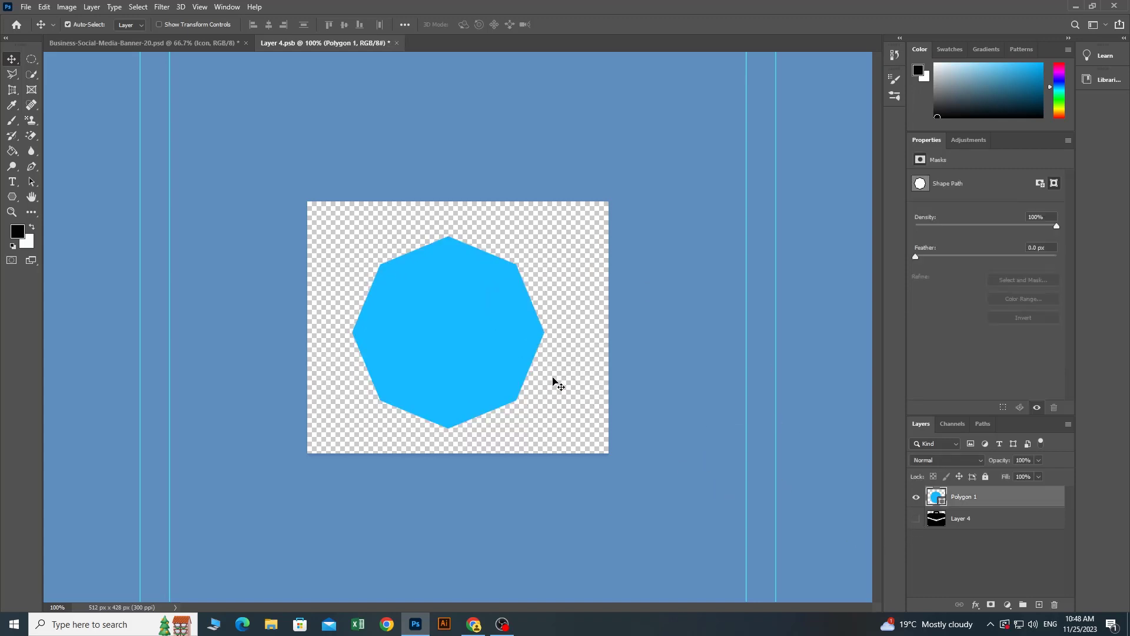
left_click(397, 44)
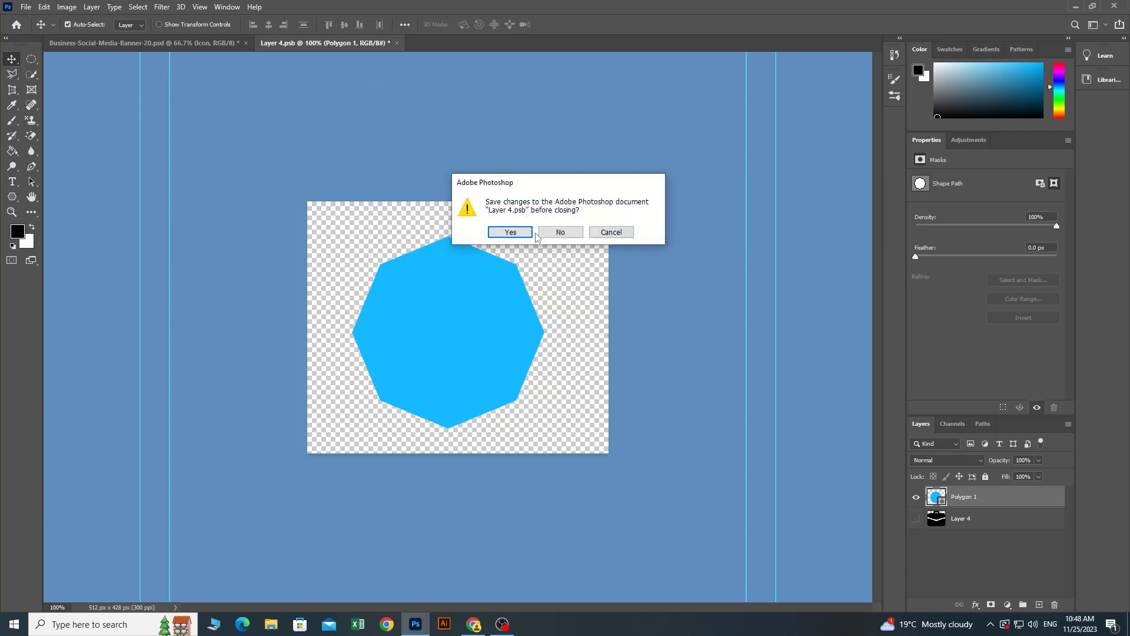
left_click(522, 234)
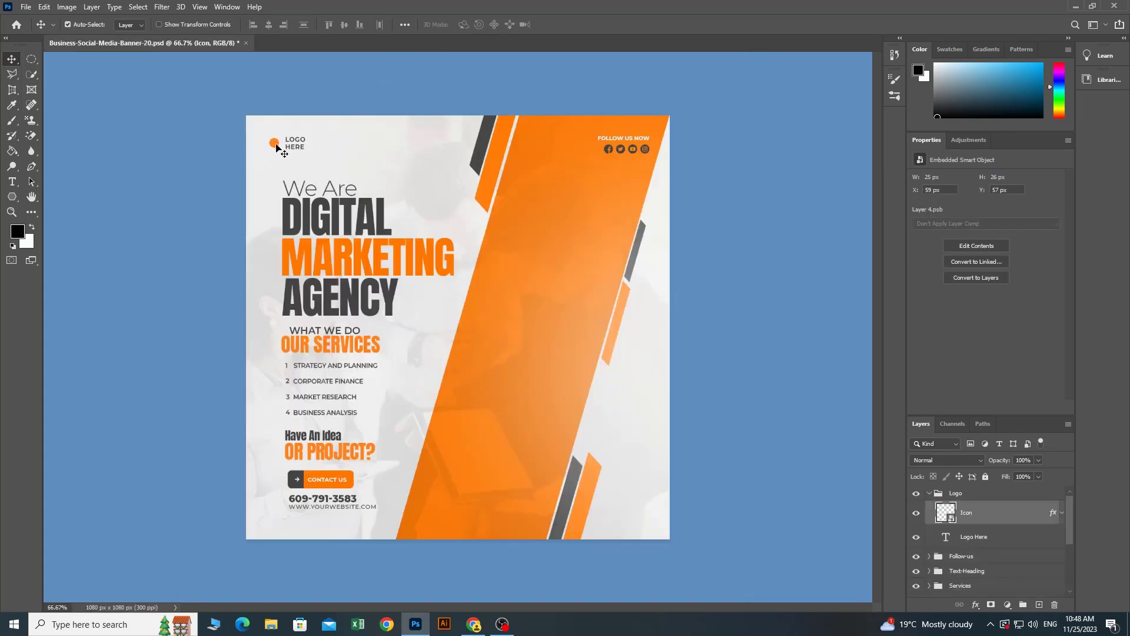
Reopen the icon and scale the octagon to about 135%, centred at full canvas height
double_click(940, 514)
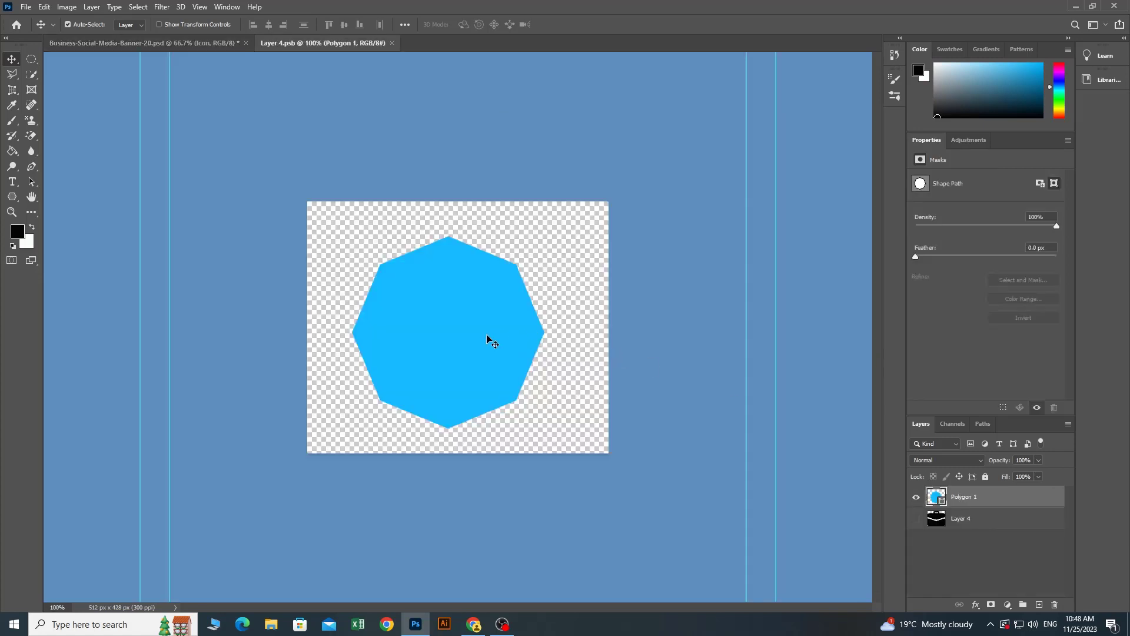
key("ctrl+t")
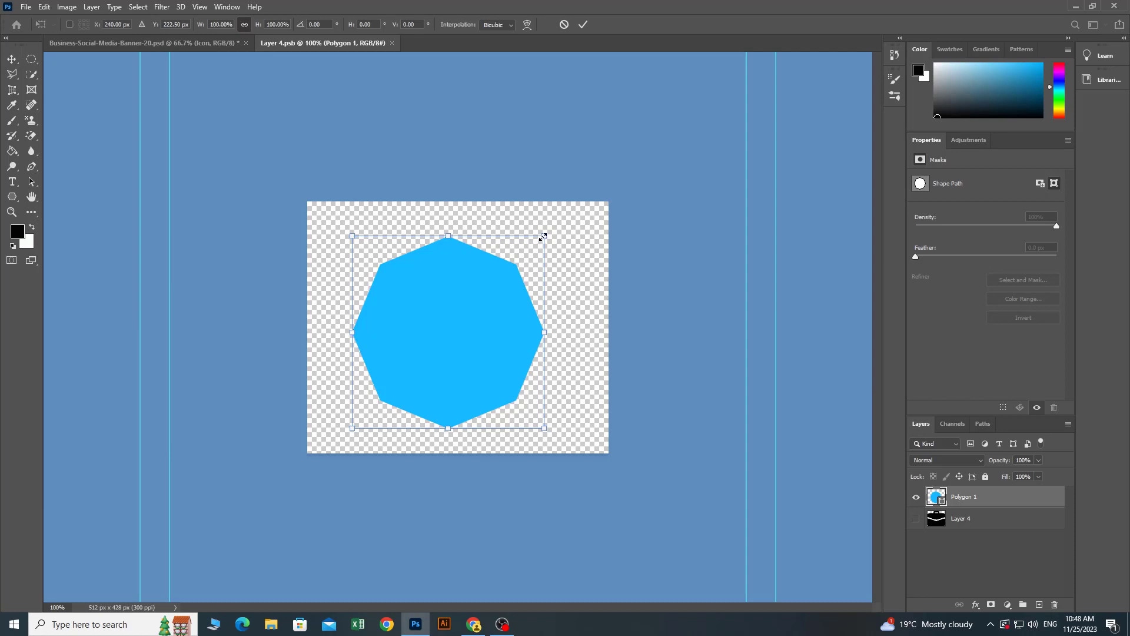
left_click_drag(542, 237, 628, 147)
left_click_drag(541, 265, 499, 301)
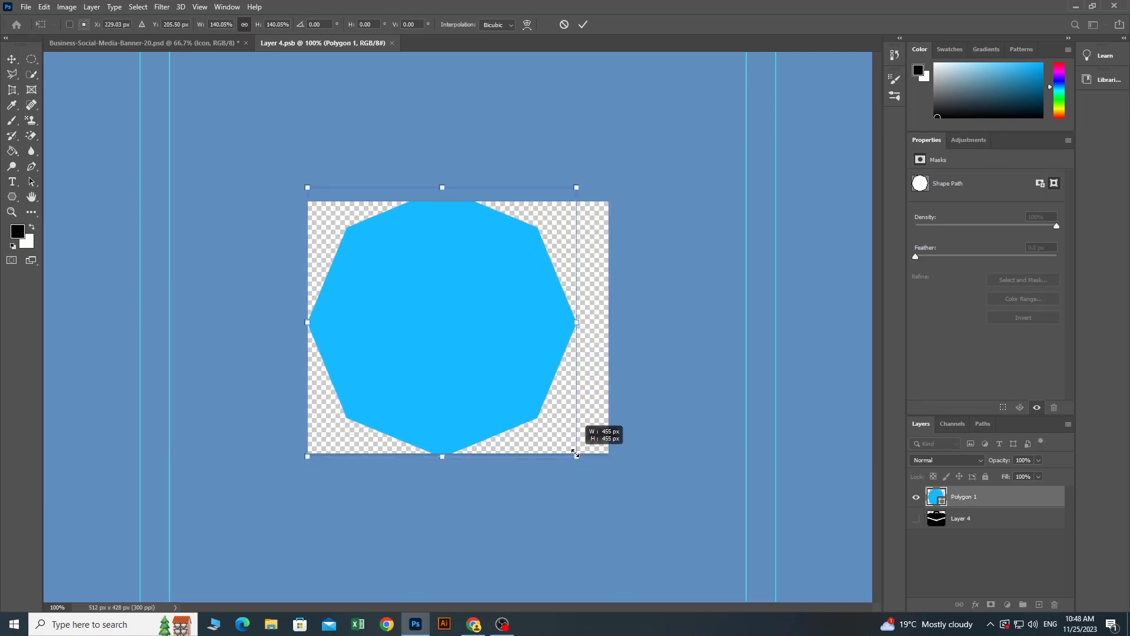
left_click_drag(586, 469, 576, 457)
left_click_drag(500, 370, 504, 375)
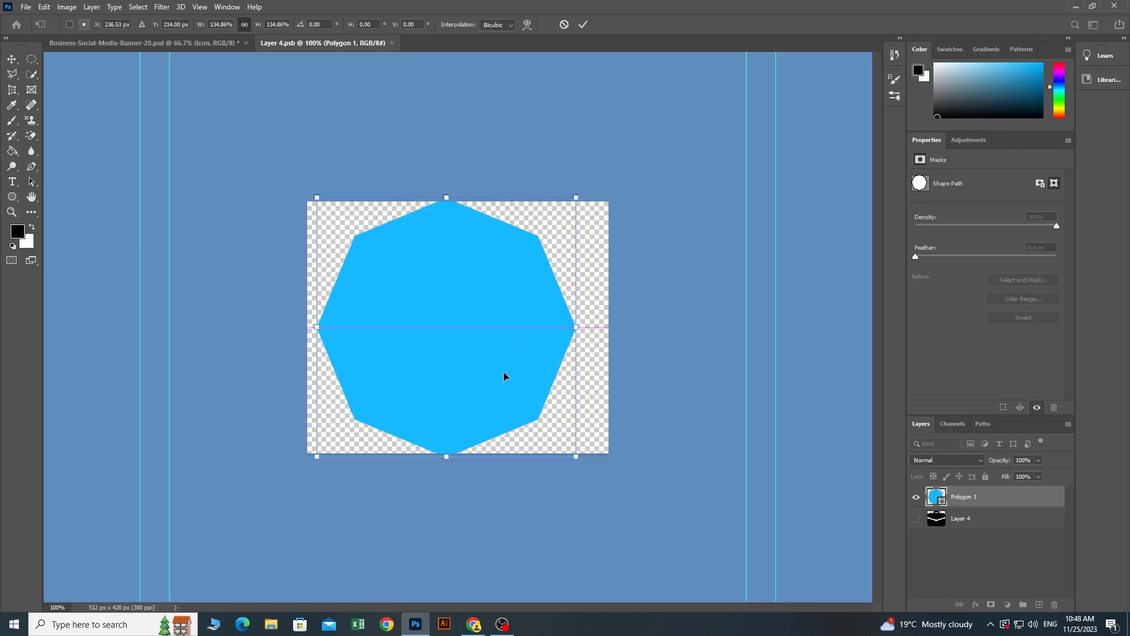
left_click(12, 59)
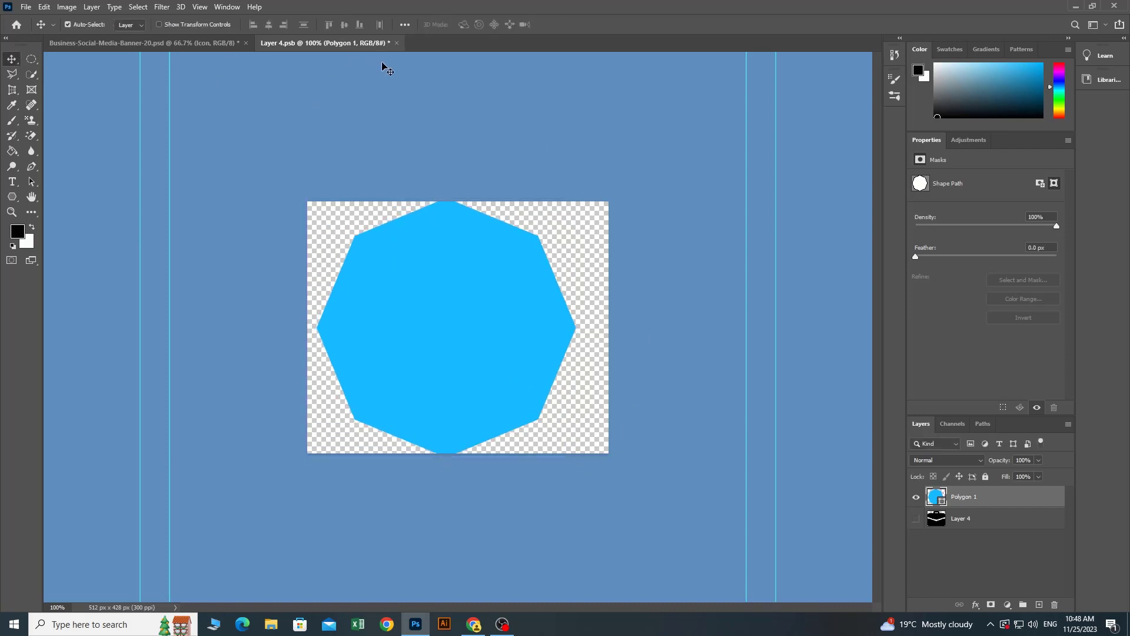
left_click(396, 43)
Save the icon changes and replace the LOGO HERE text with PMS
left_click(510, 232)
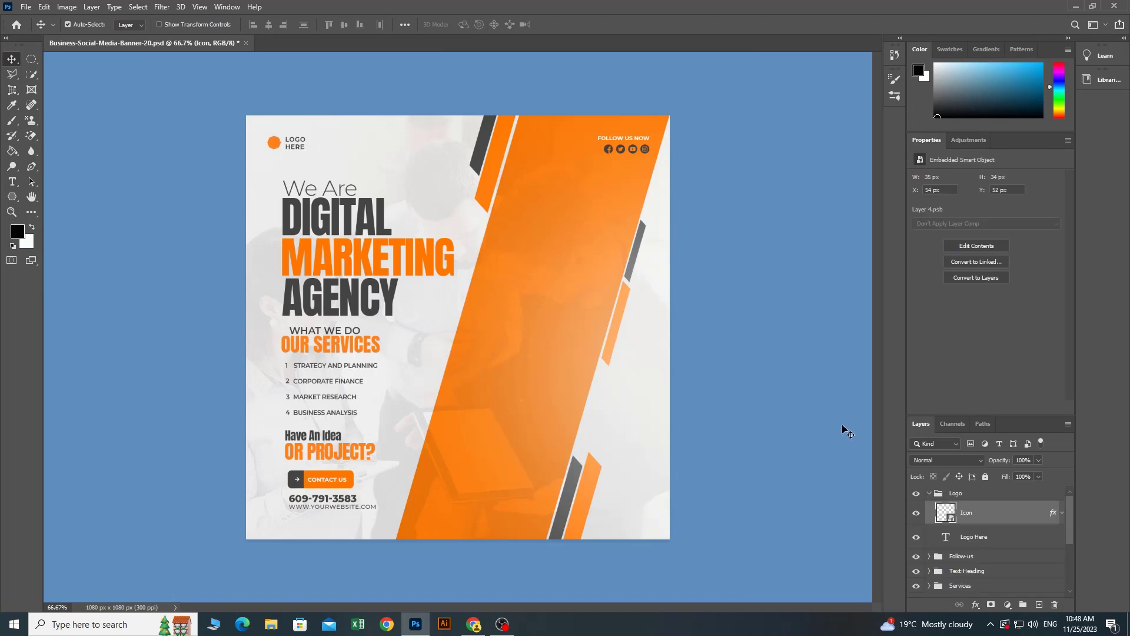
double_click(946, 537)
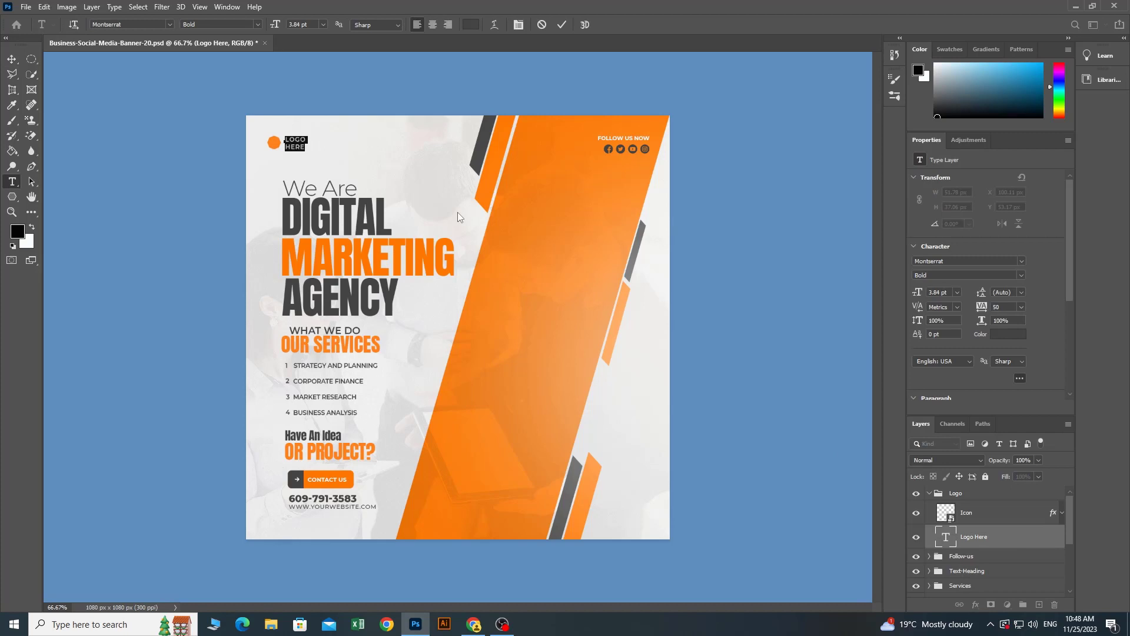
type("PMS")
left_click(956, 292)
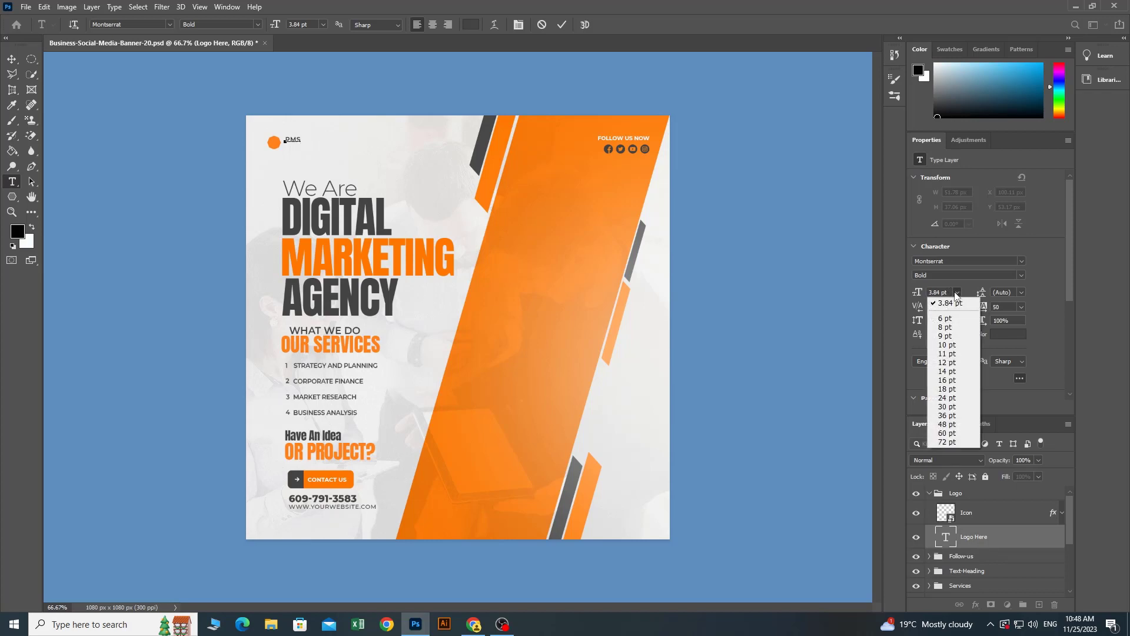
key("Escape")
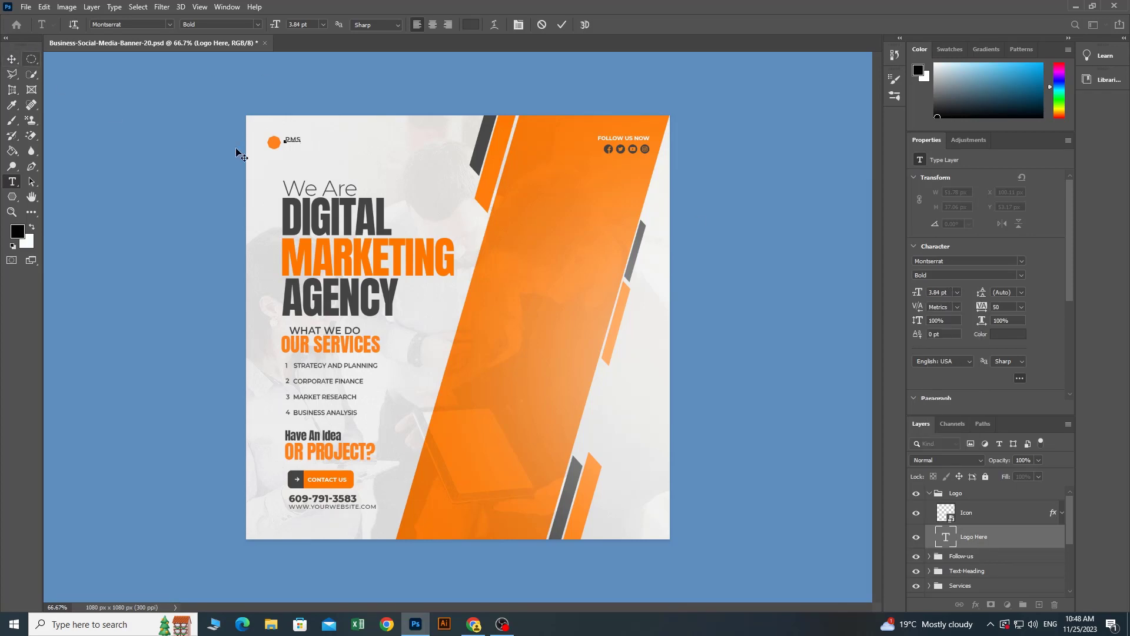
left_click(13, 57)
Set the PMS text to 12 pt and move it beside the orange dot
left_click(957, 293)
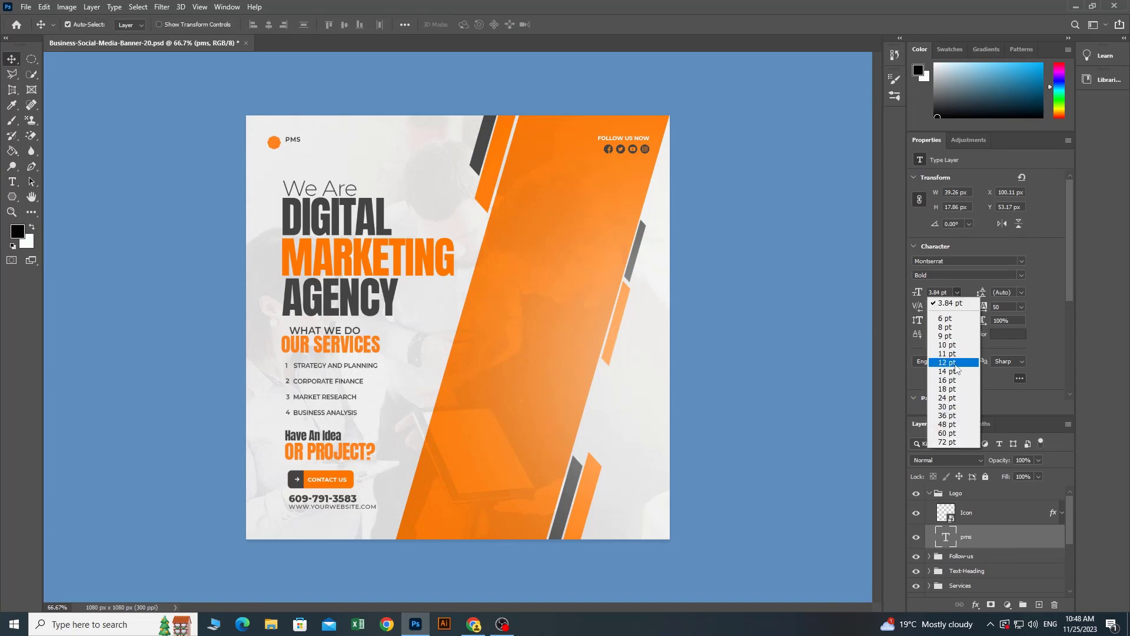
left_click(950, 362)
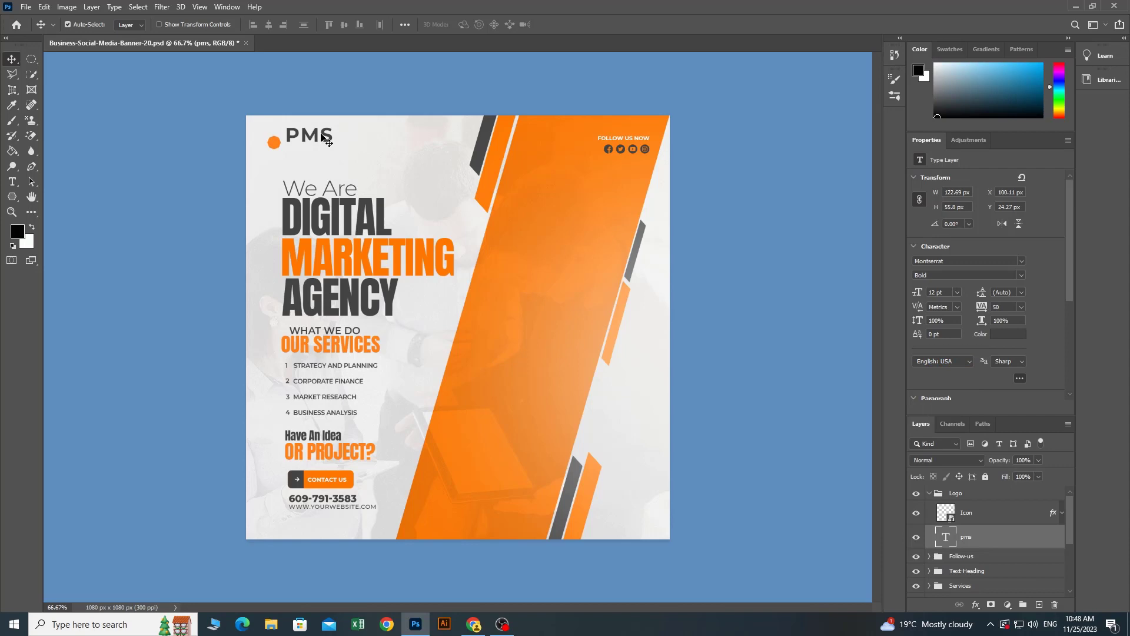
left_click_drag(323, 136, 319, 143)
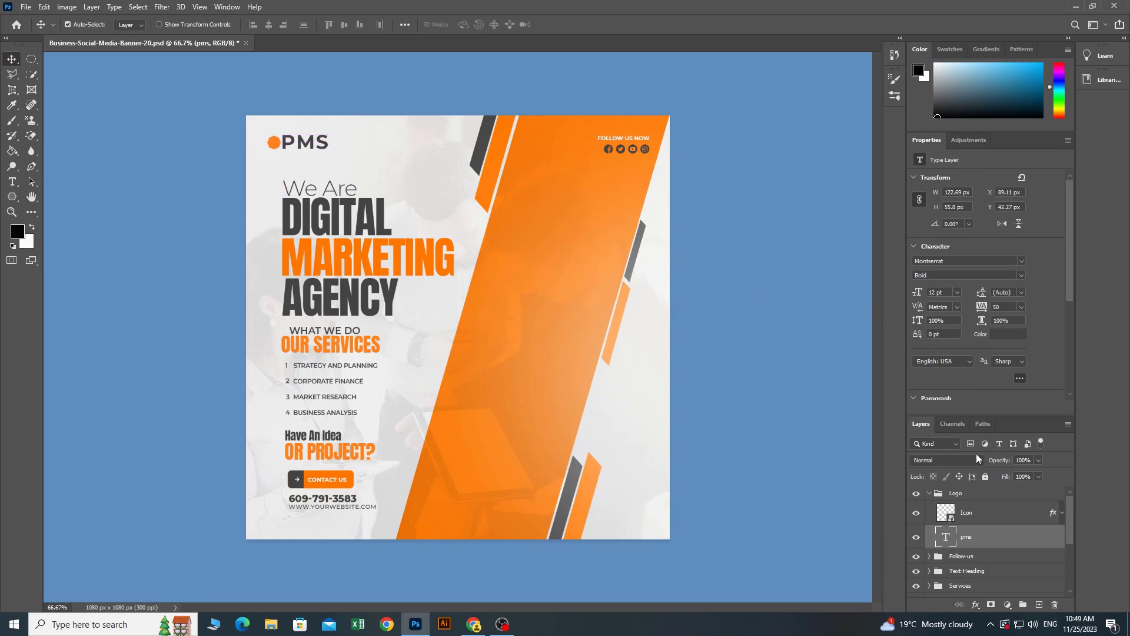
Change the Follow-us group's FOLLOW US NOW text to ADD SOMETHING
left_click_drag(969, 413, 968, 288)
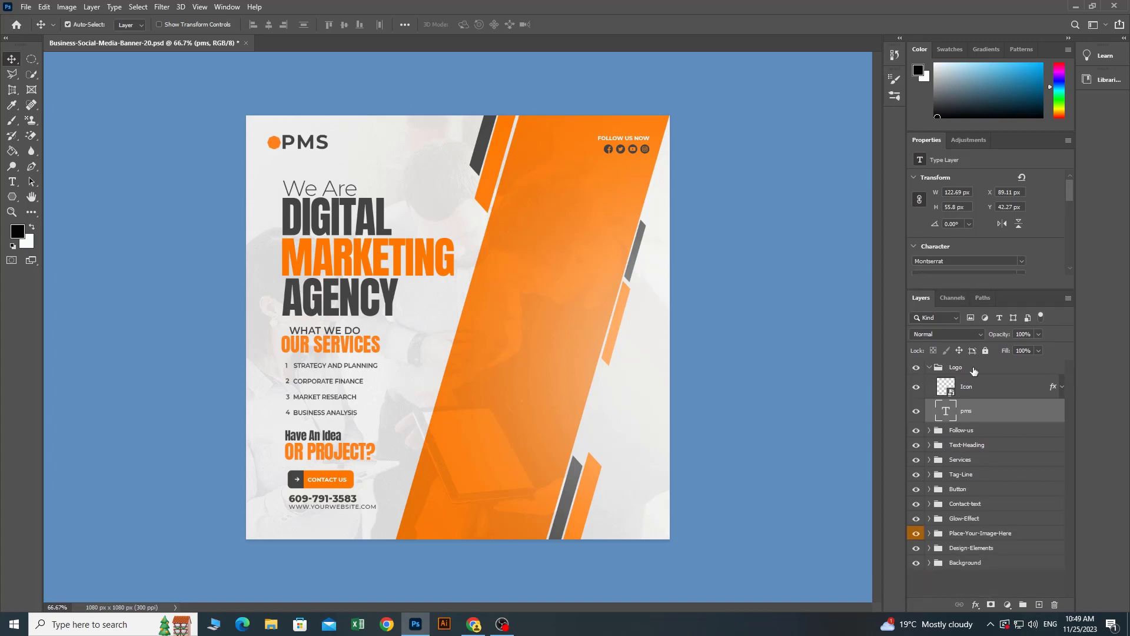
left_click(930, 368)
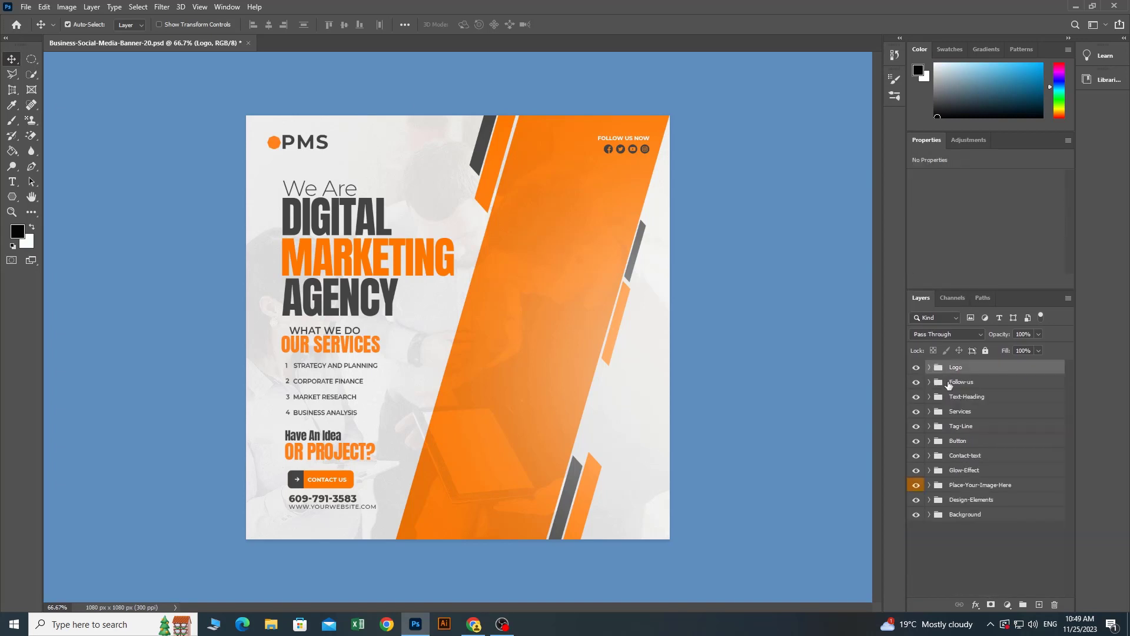
left_click(929, 382)
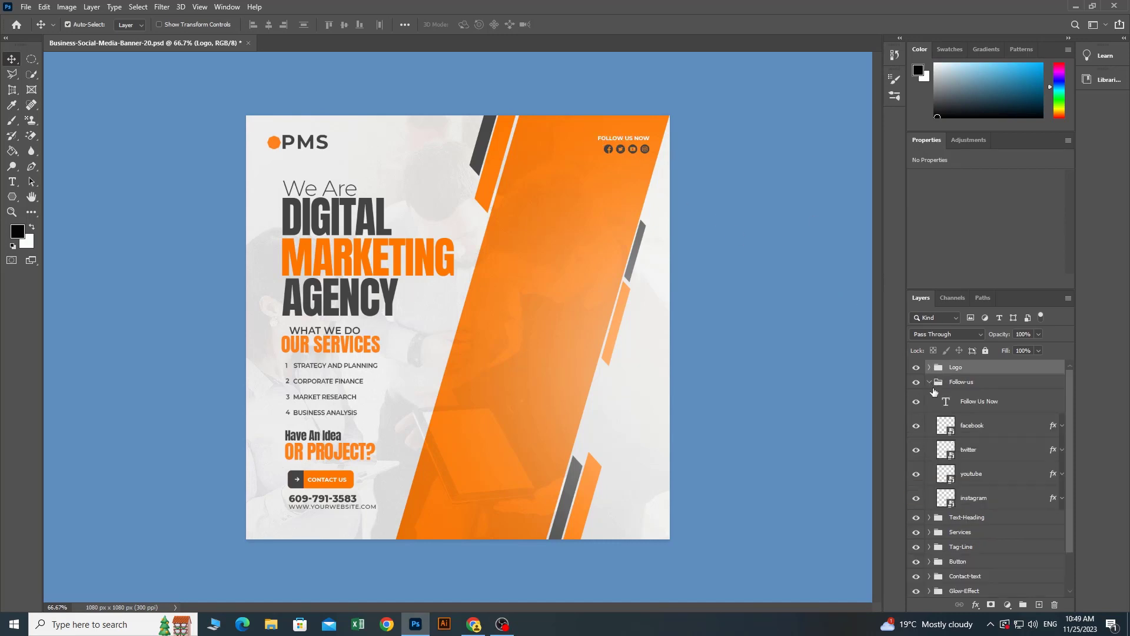
double_click(947, 402)
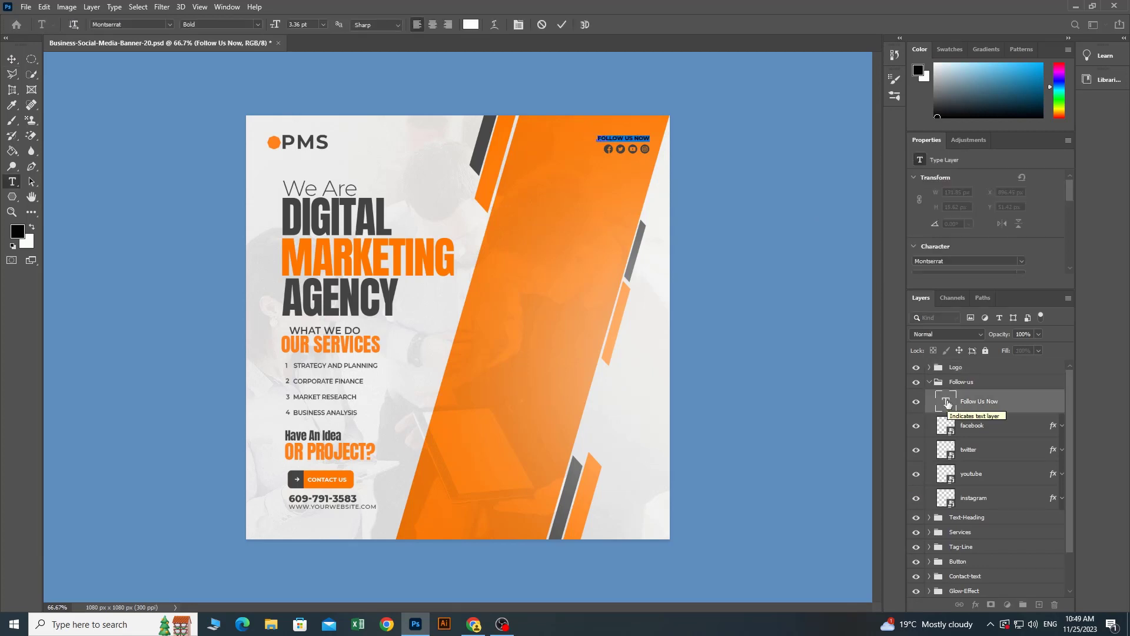
key("BackSpace")
type("ADD SOMETHING")
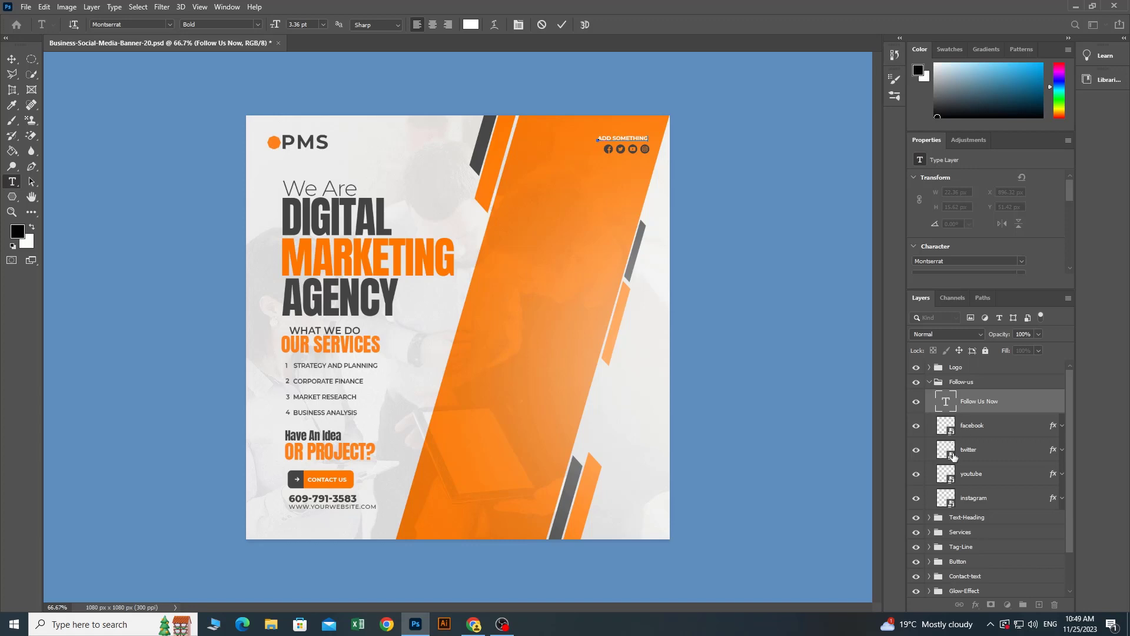
key("v")
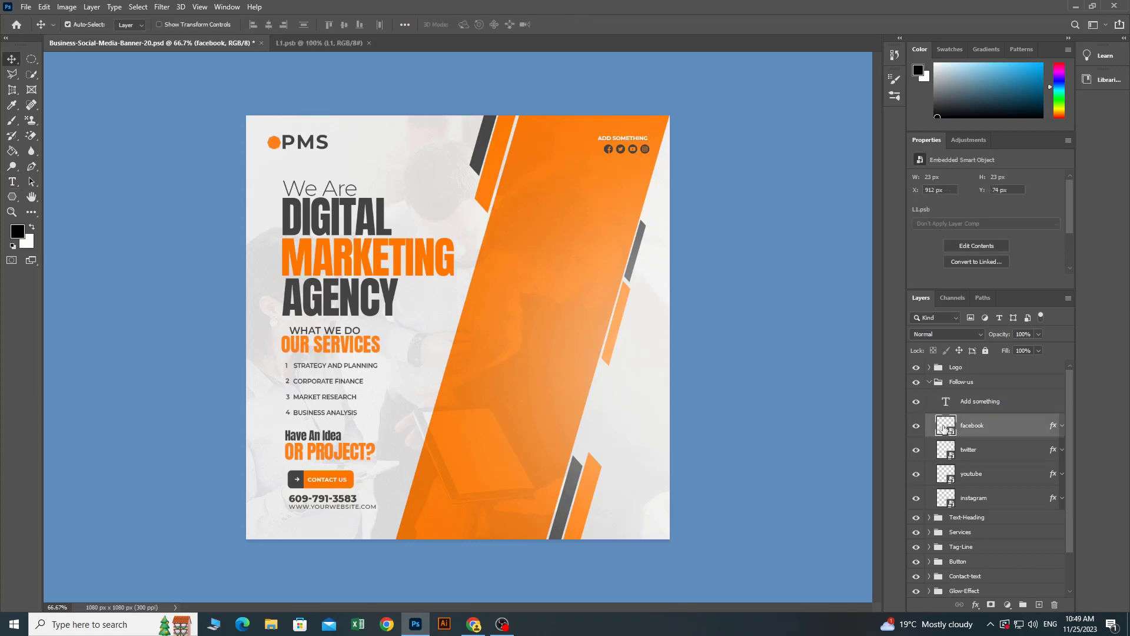
Briefly open and close the facebook icon's contents, then collapse the Follow-us group
double_click(946, 428)
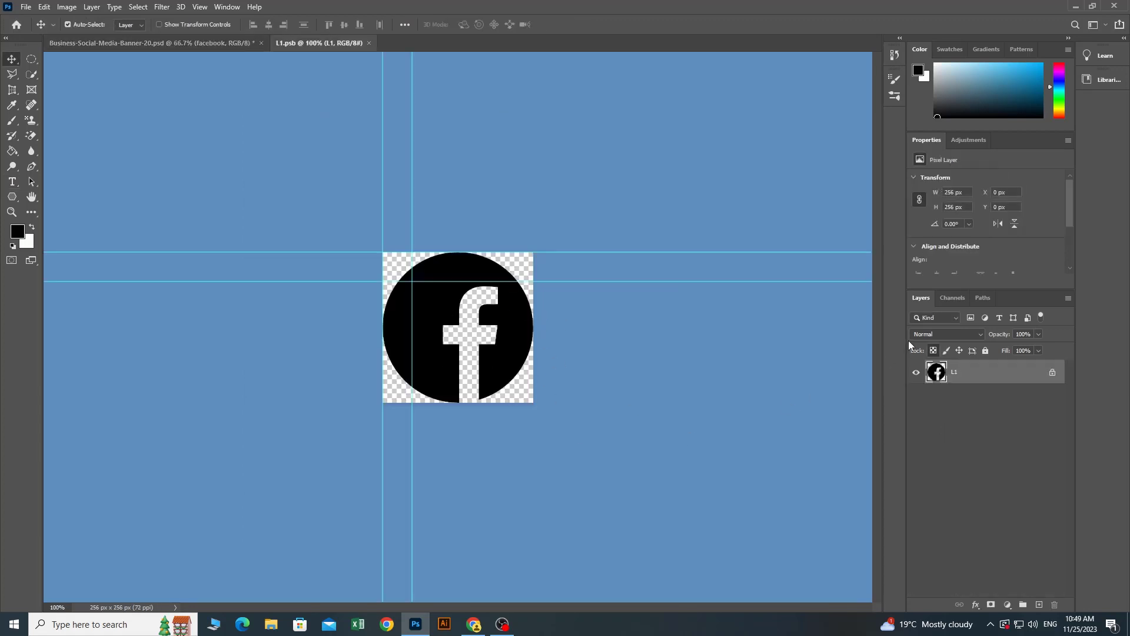
left_click(366, 42)
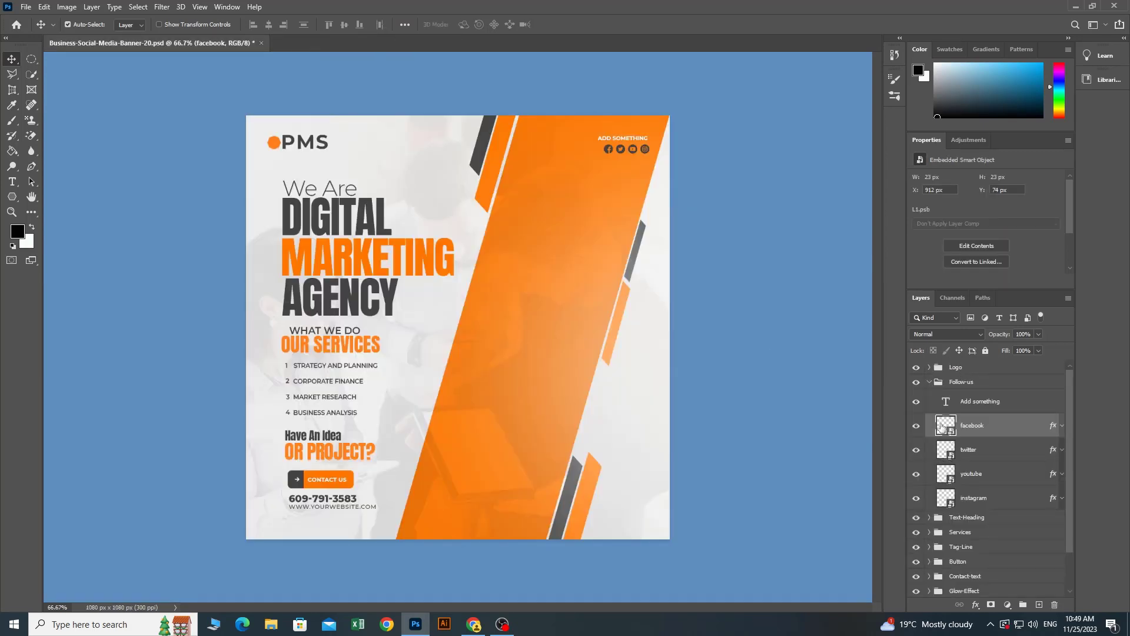
left_click(928, 381)
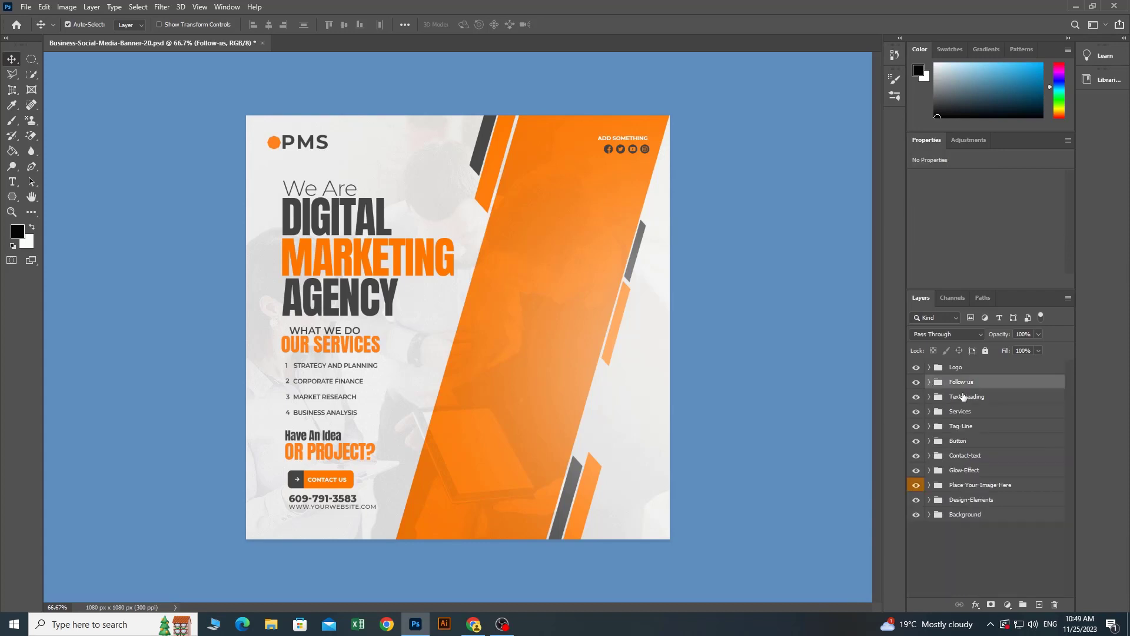
Replace the missing font and change the DIGITAL heading word to GRAPHIC
left_click(929, 397)
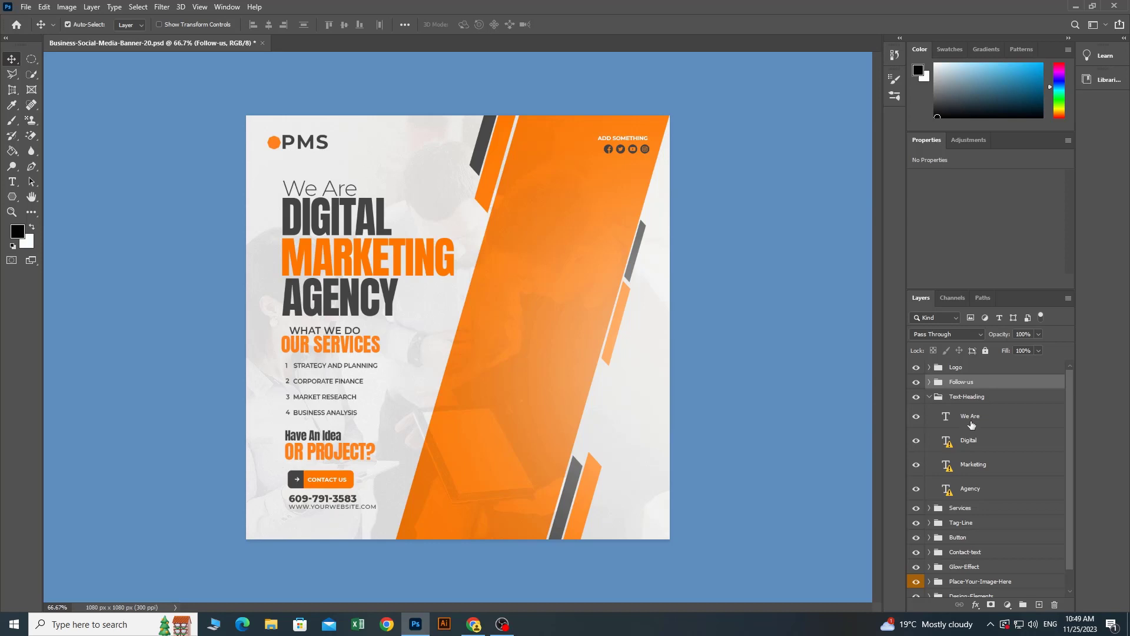
left_click(968, 417)
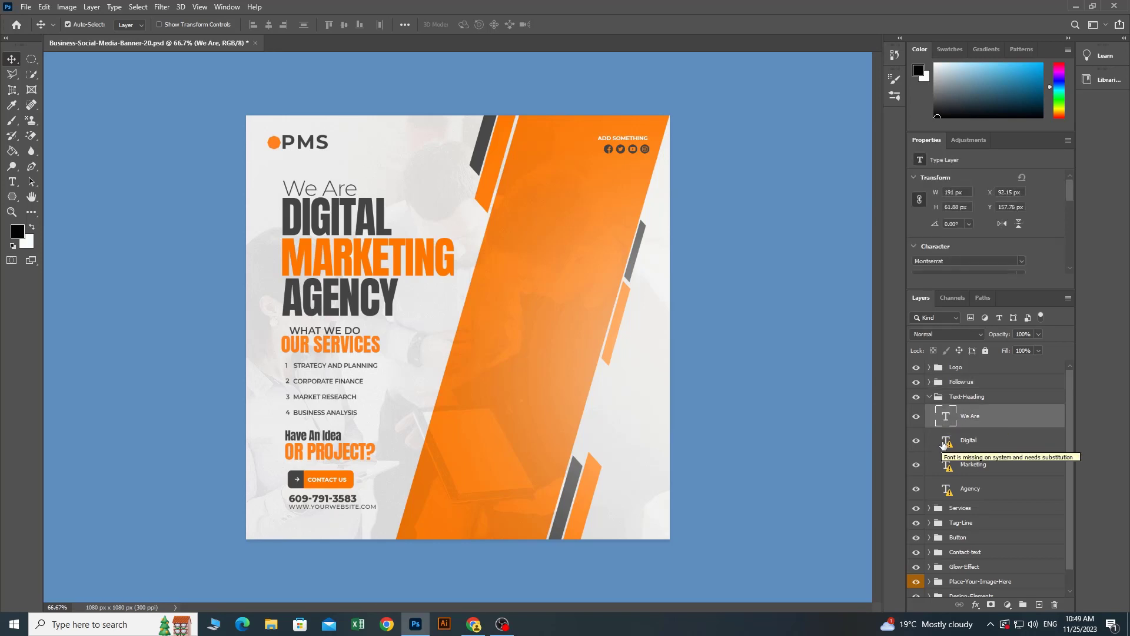
double_click(946, 419)
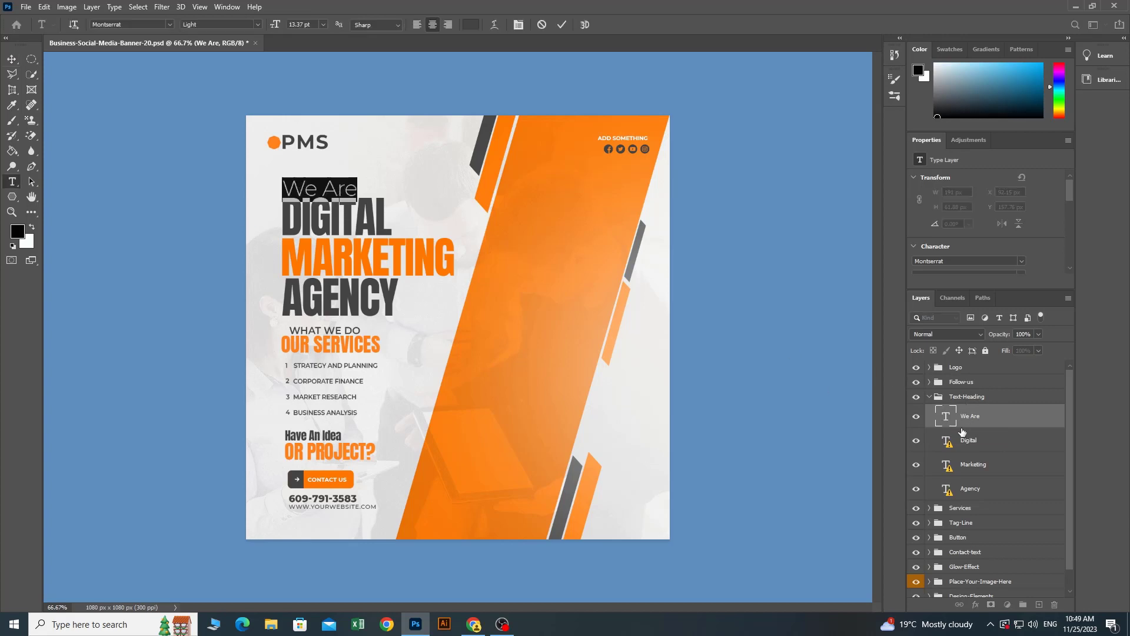
left_click(946, 441)
double_click(946, 441)
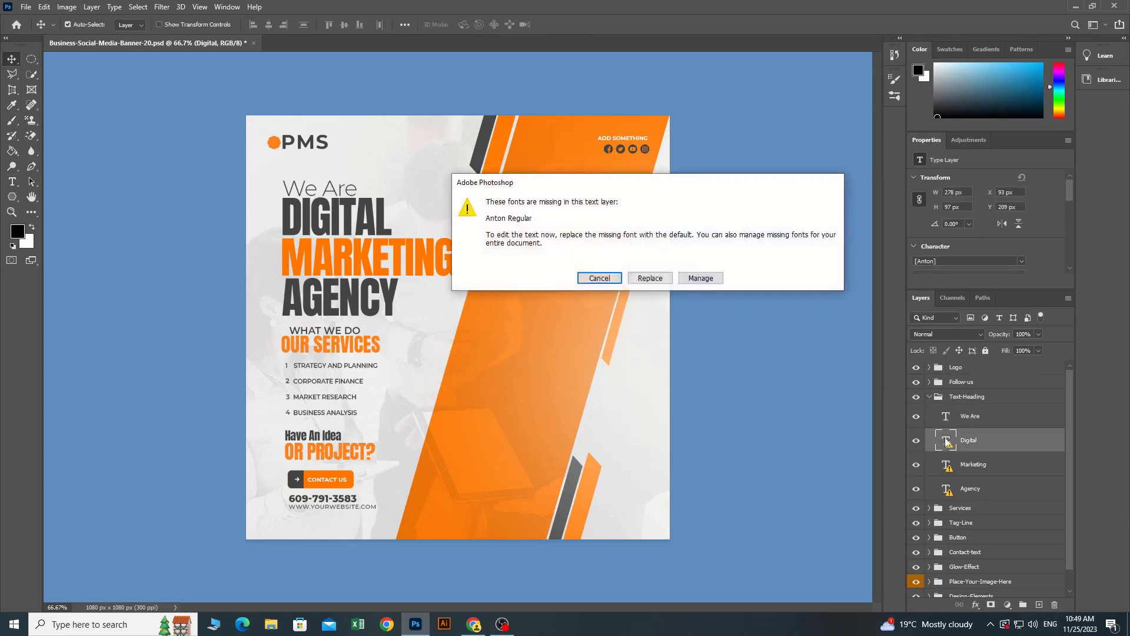
left_click(660, 278)
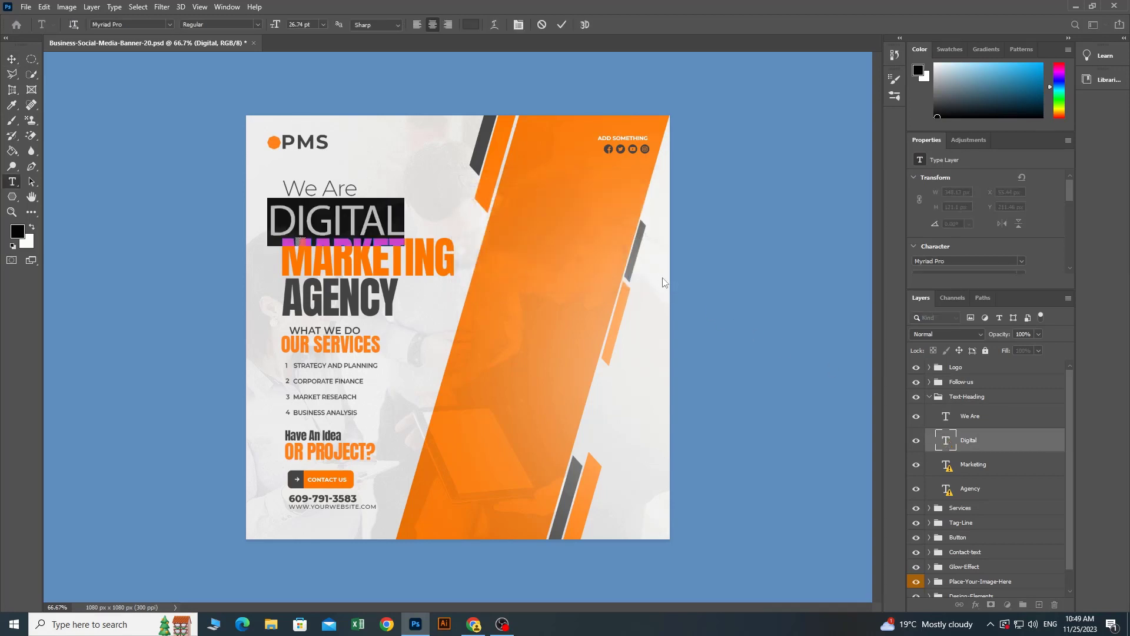
type("GA")
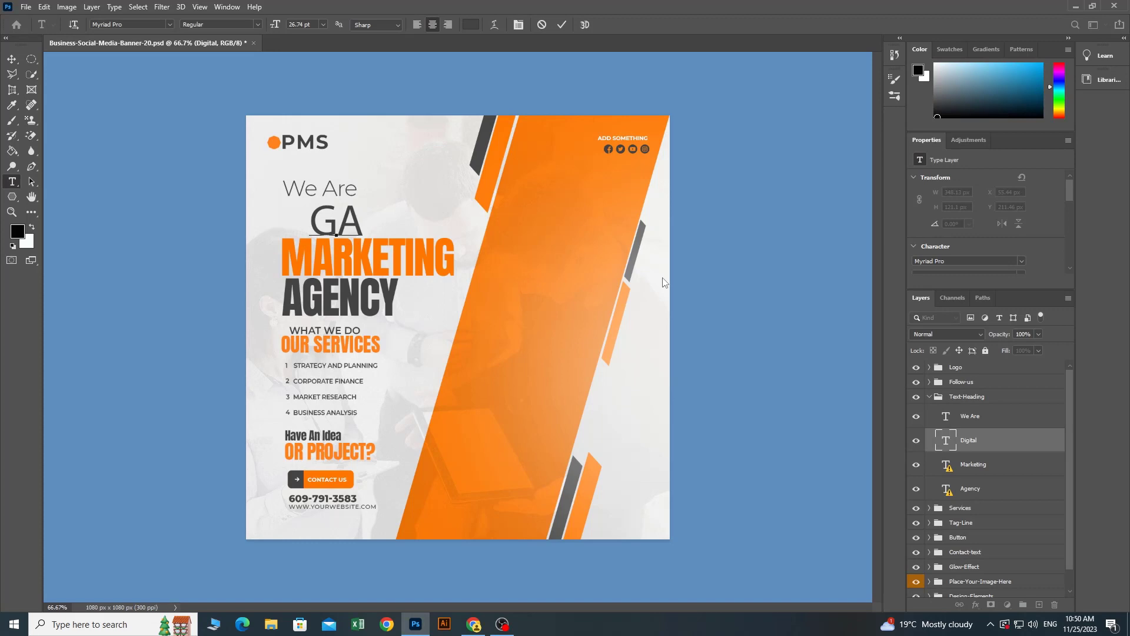
key("BackSpace")
type("RAP")
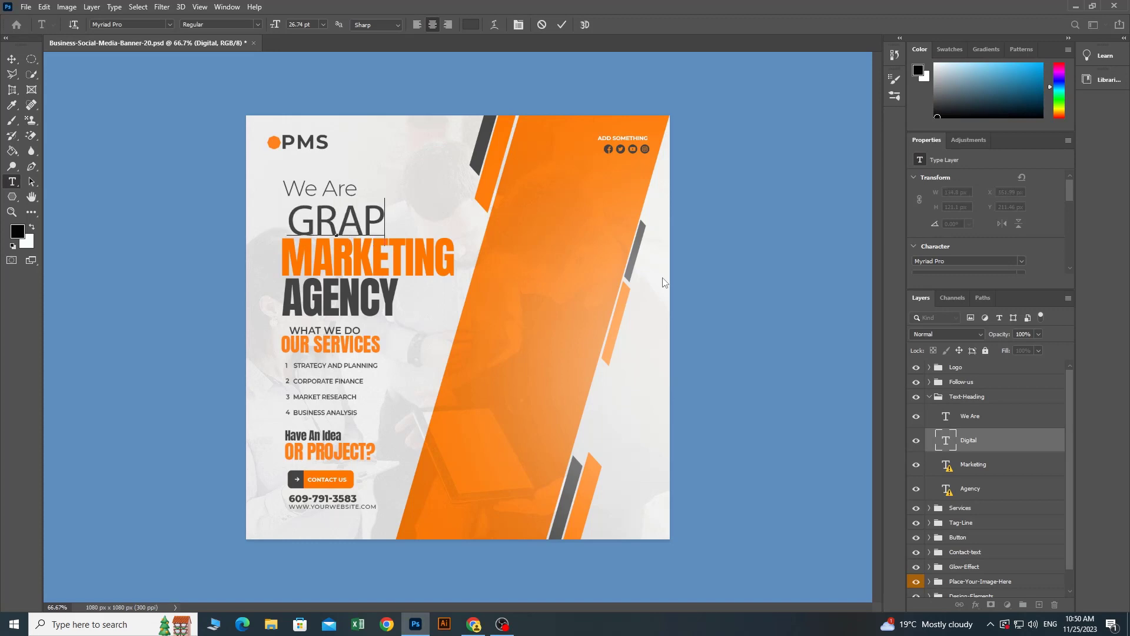
type("HIC")
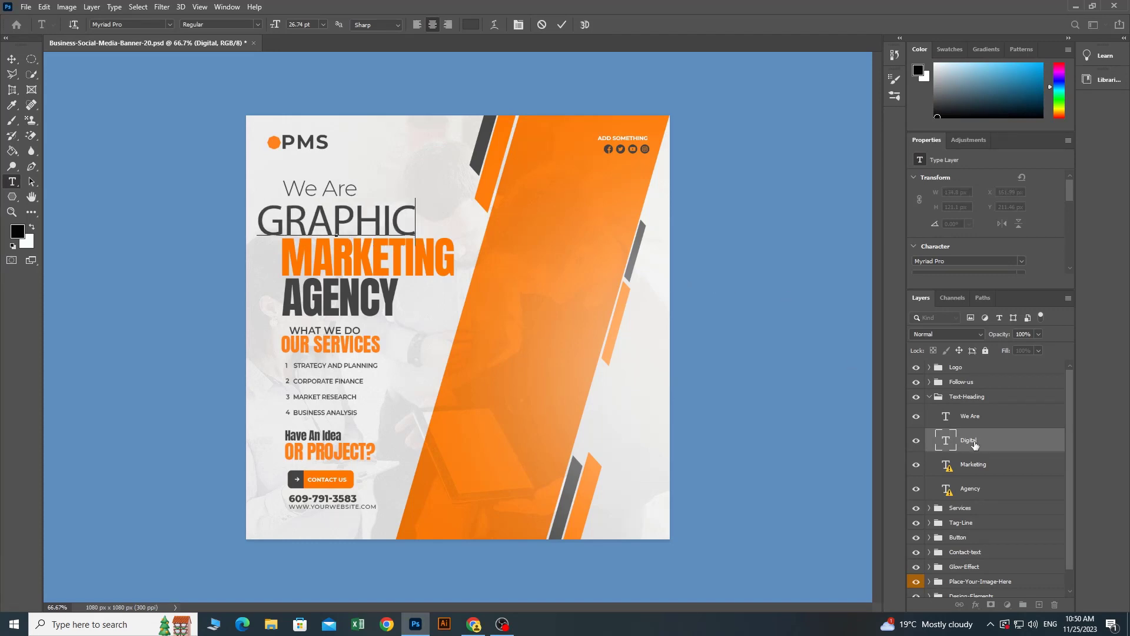
key("ctrl+Return")
Change MARKETING to DESIGNING in orange, leaving AGENCY unchanged
double_click(947, 464)
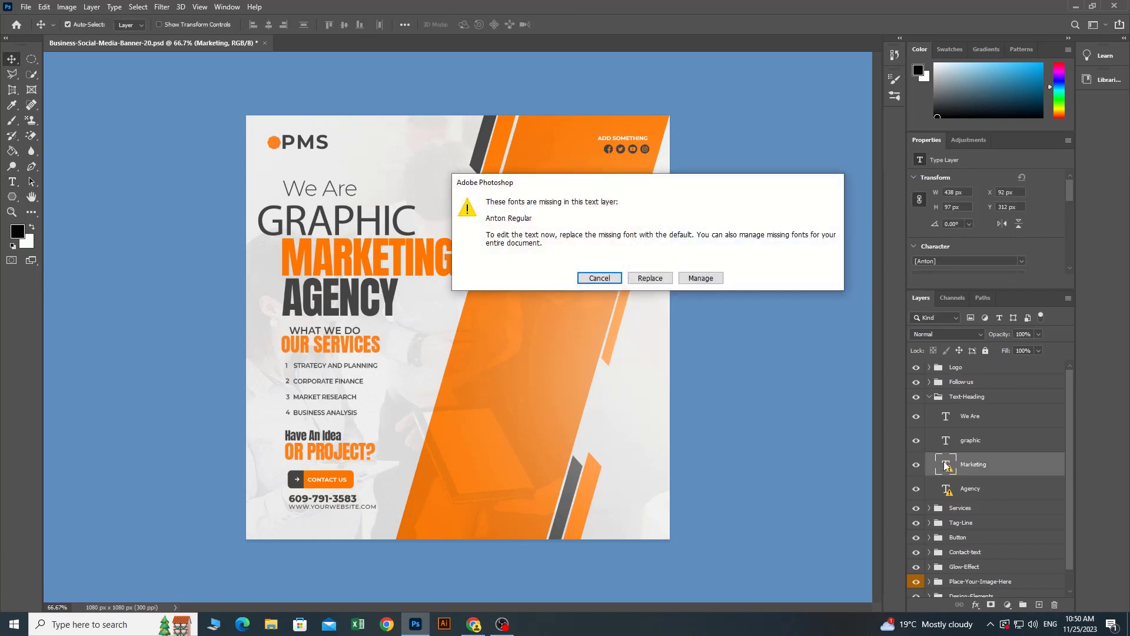
left_click(650, 277)
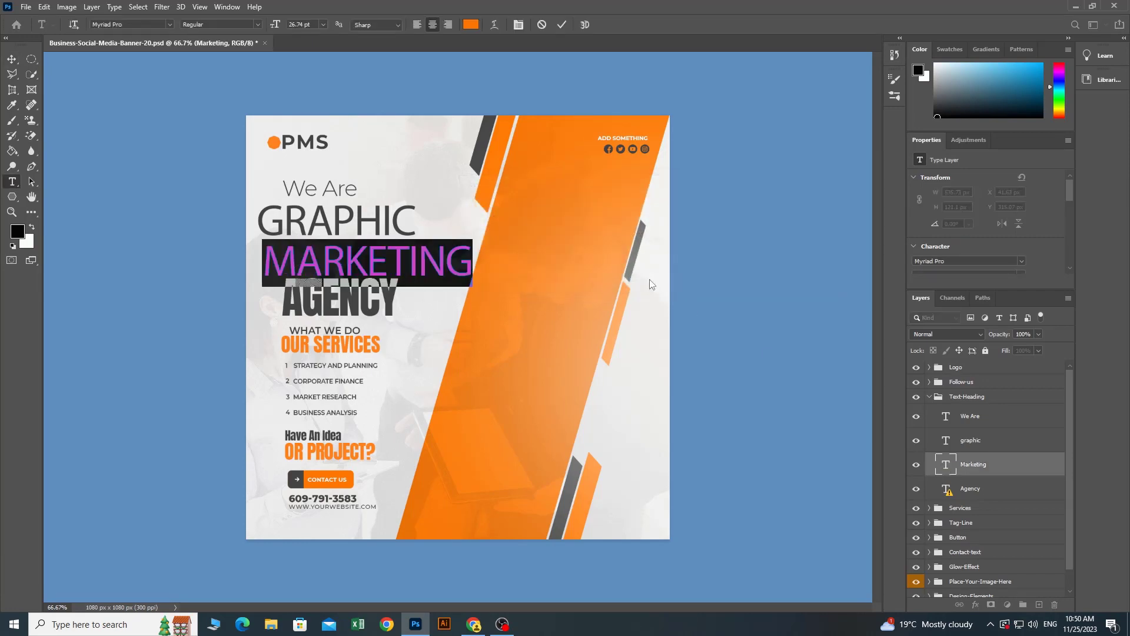
type("DESIGN")
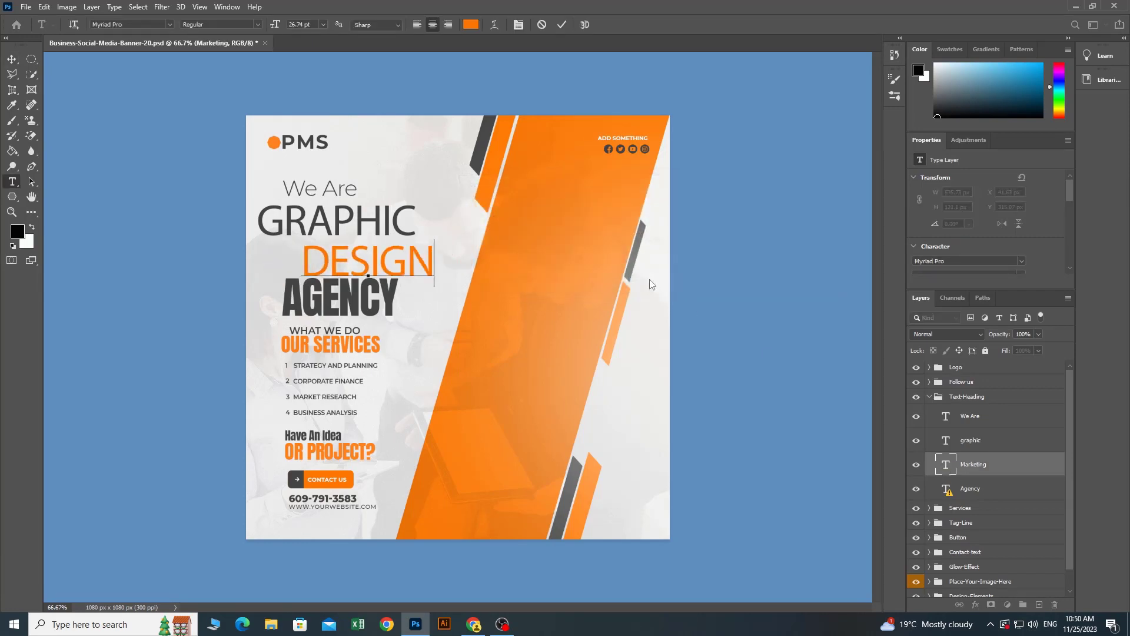
type("ING")
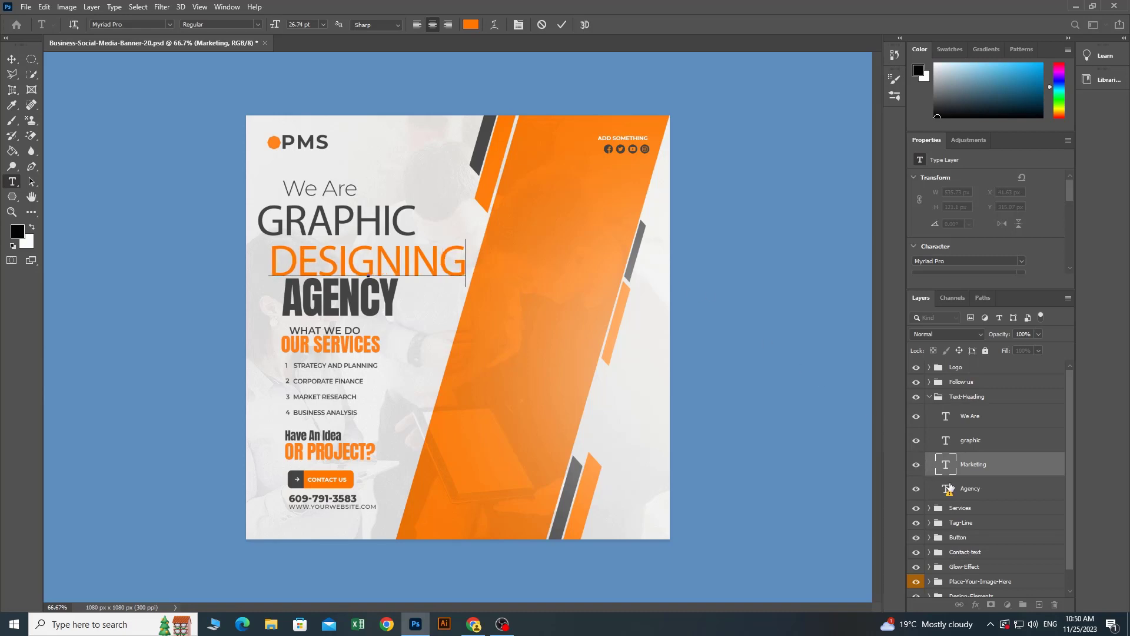
left_click(949, 490)
double_click(949, 490)
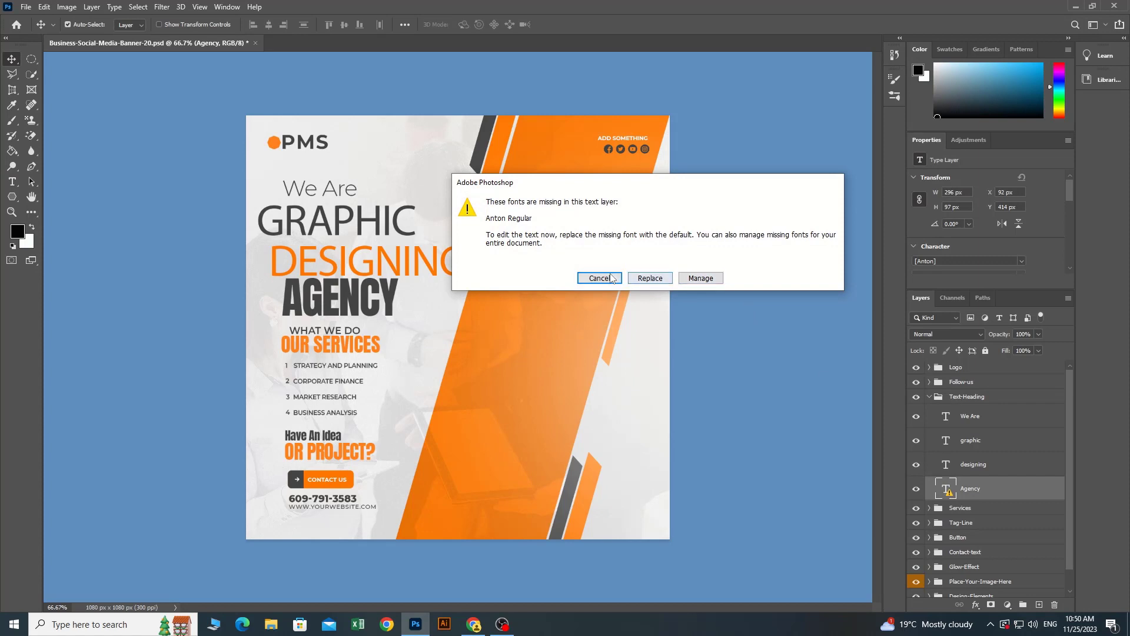
key("Escape")
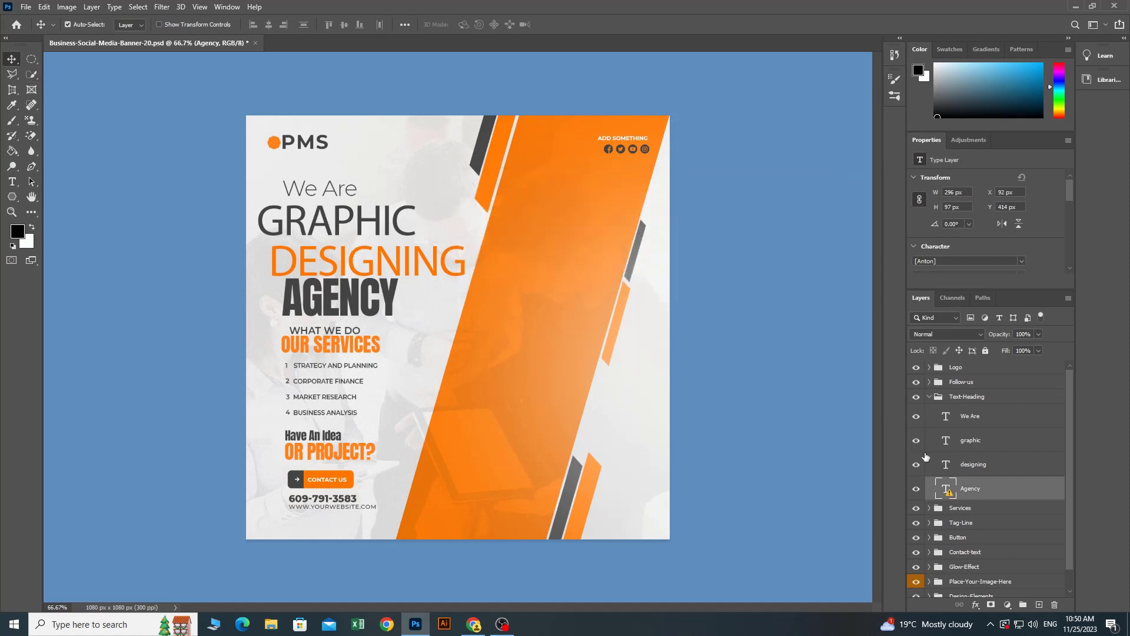
Enlarge the character settings panel and set DESIGNING in Arial Black
key("alt+bracketright")
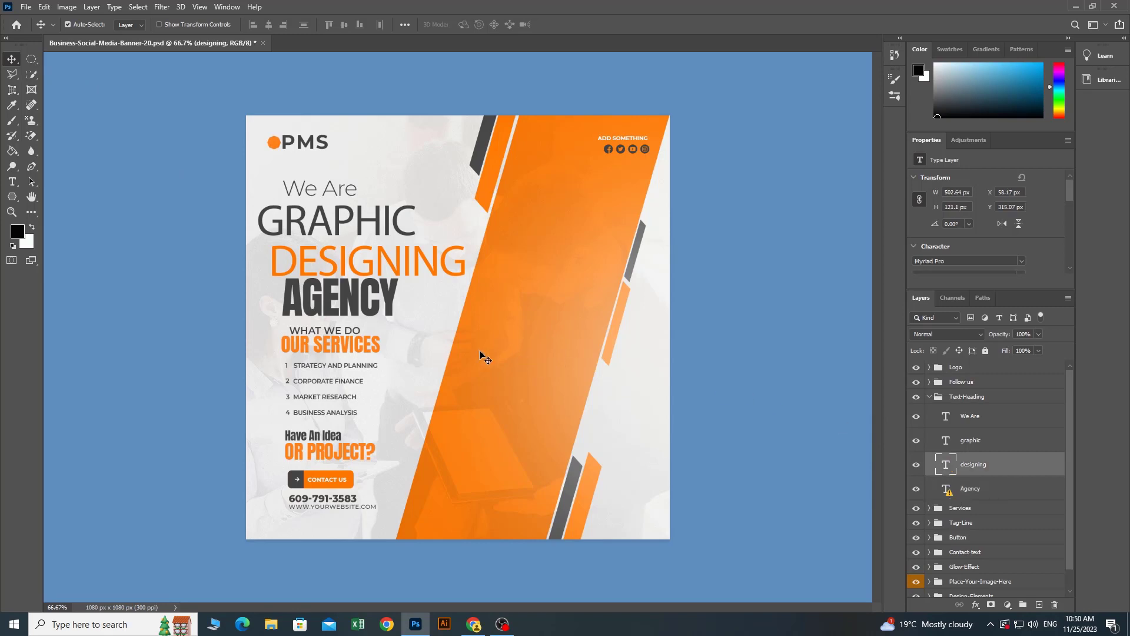
key("ctrl+t")
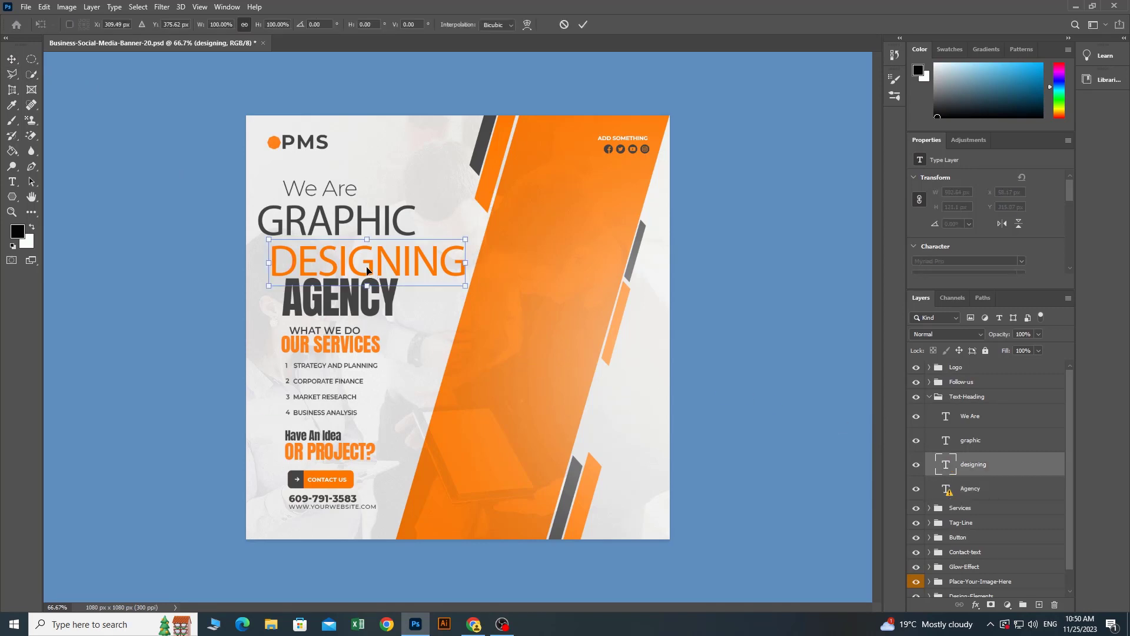
left_click(955, 318)
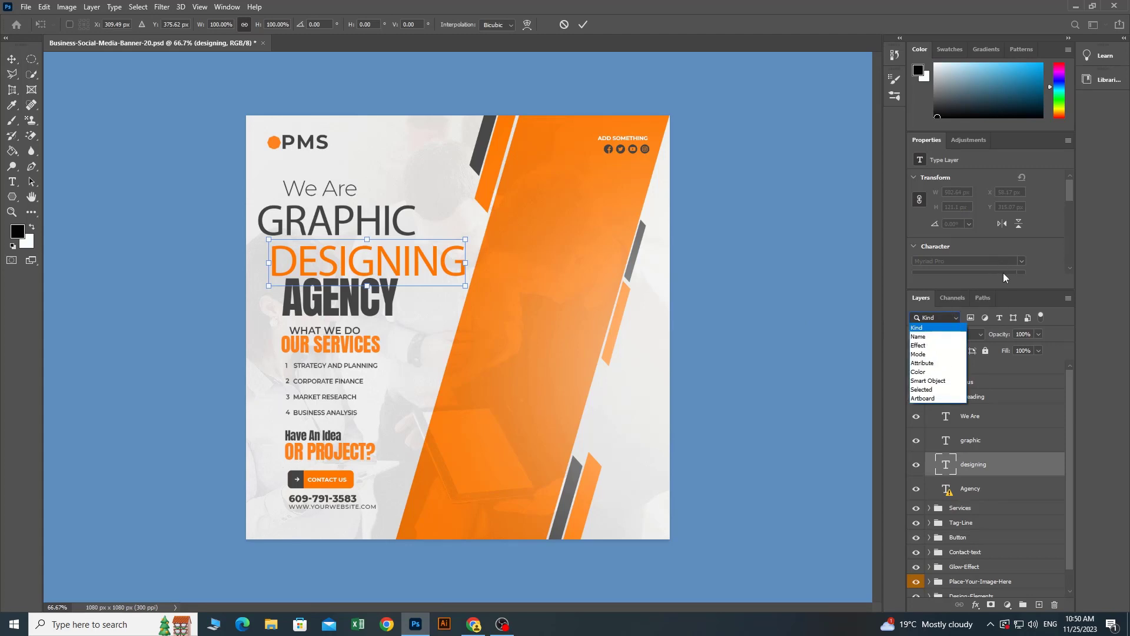
left_click(956, 315)
left_click_drag(983, 289, 982, 399)
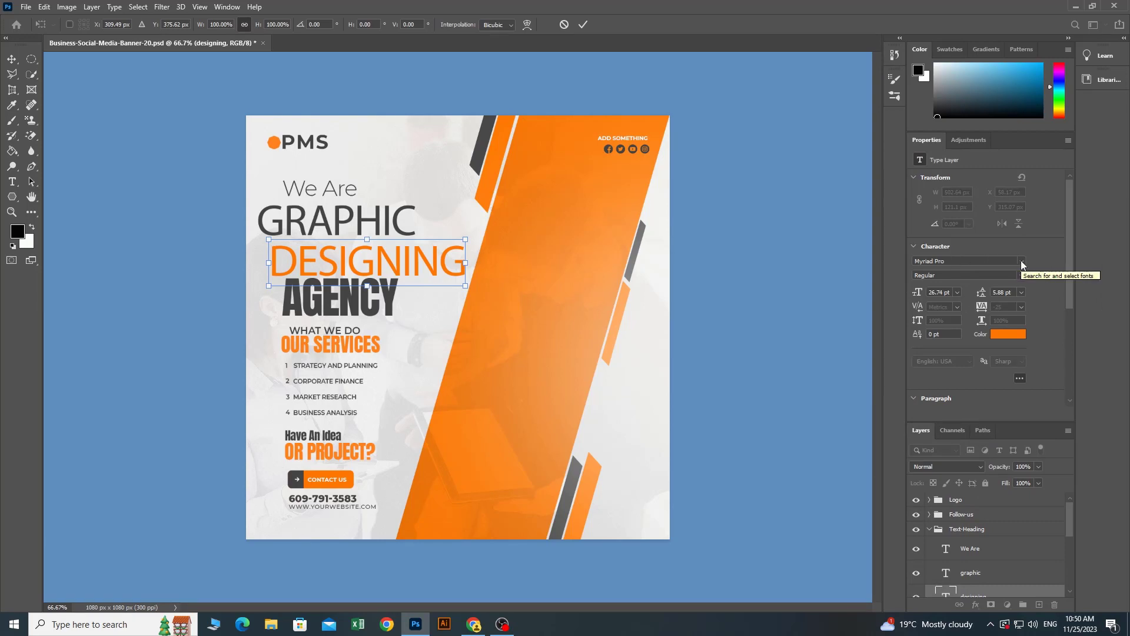
left_click(10, 59)
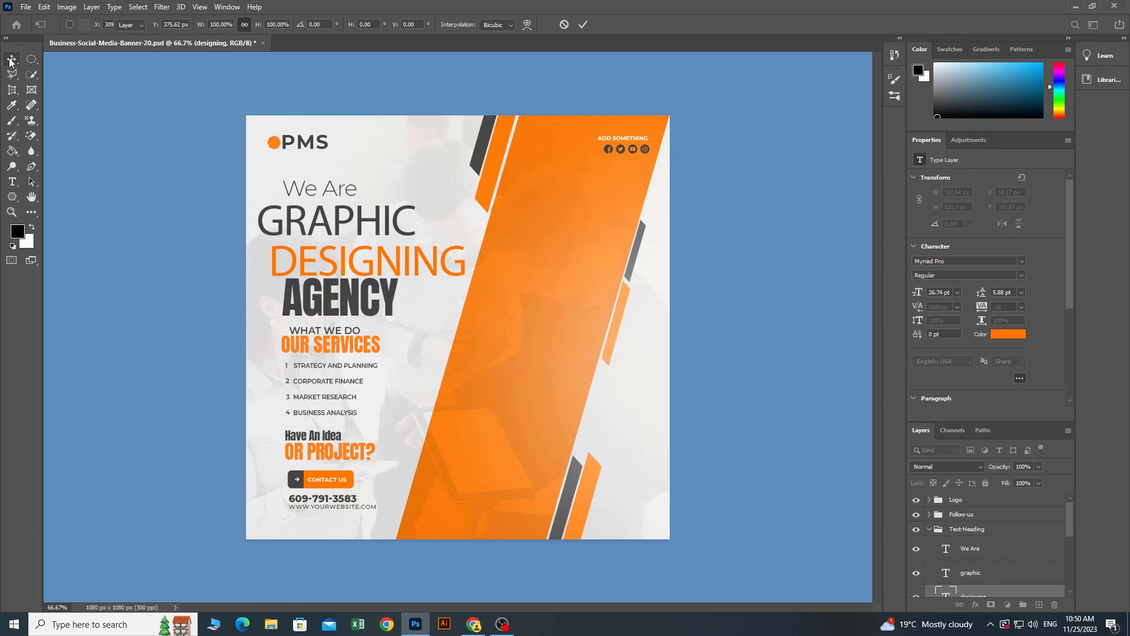
left_click(1022, 261)
type("Arial")
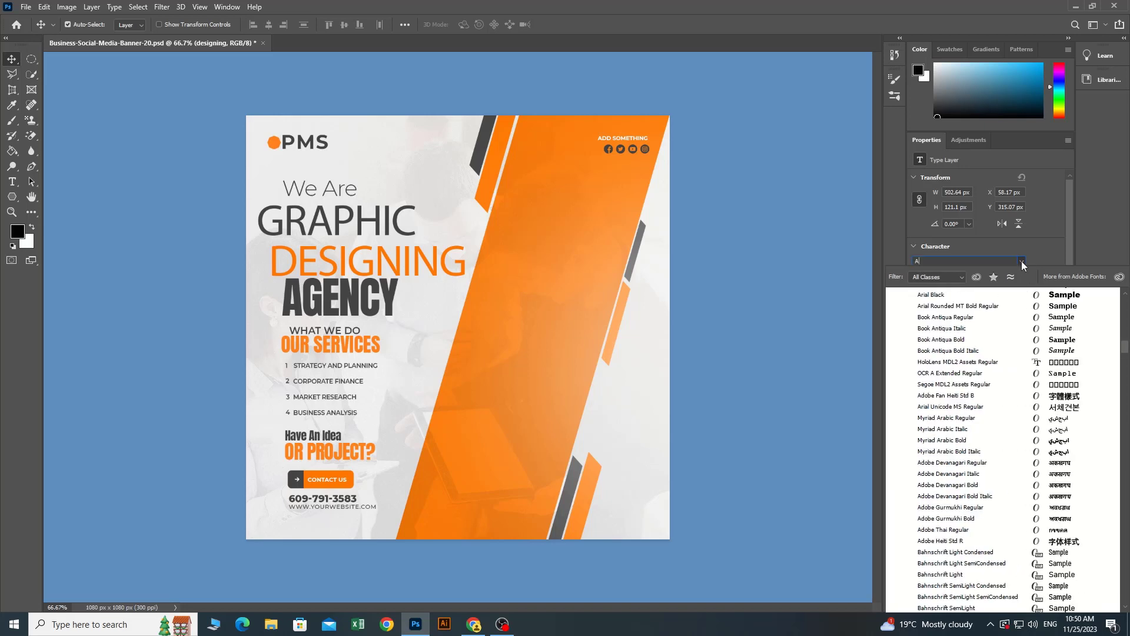
left_click(931, 294)
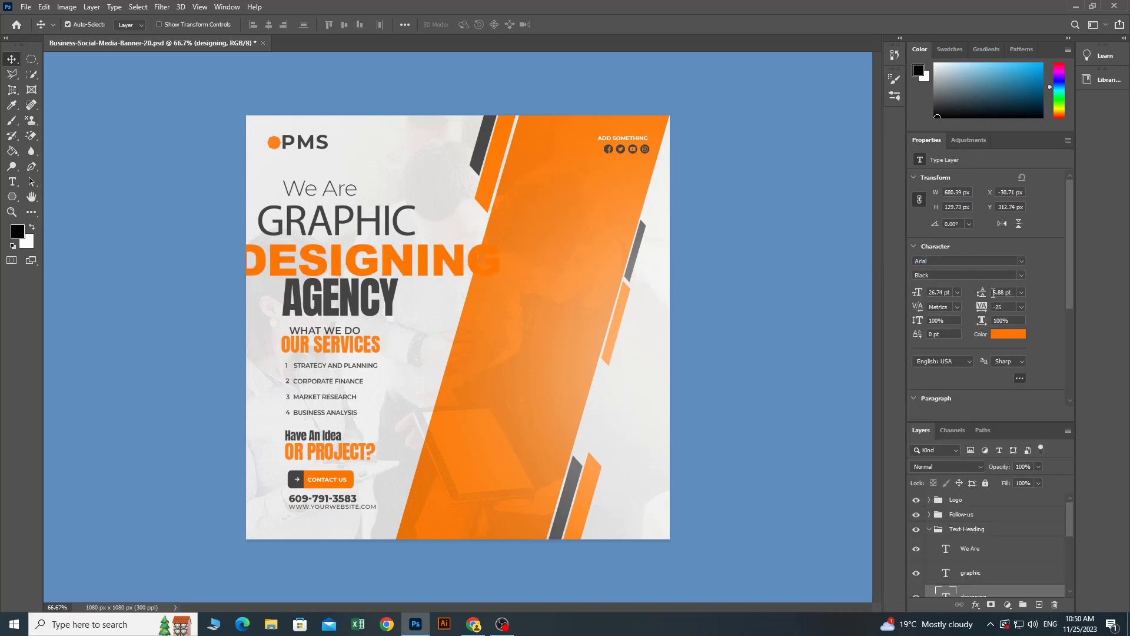
Set the GRAPHIC heading layer in Arial Black as well
scroll(968, 556, "down", 1)
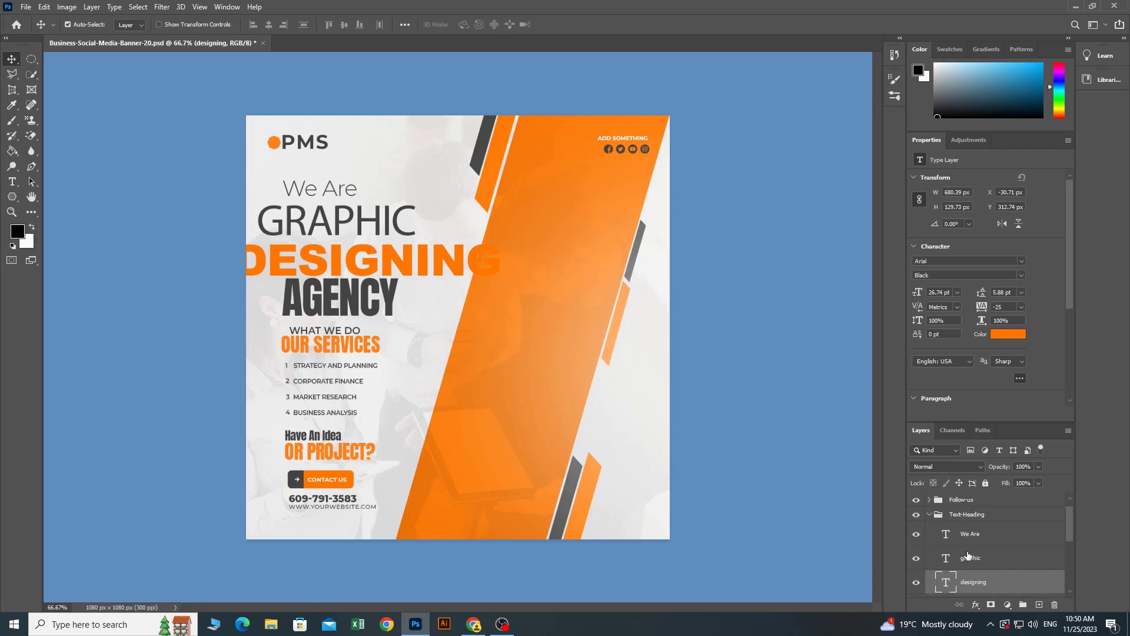
left_click(958, 558)
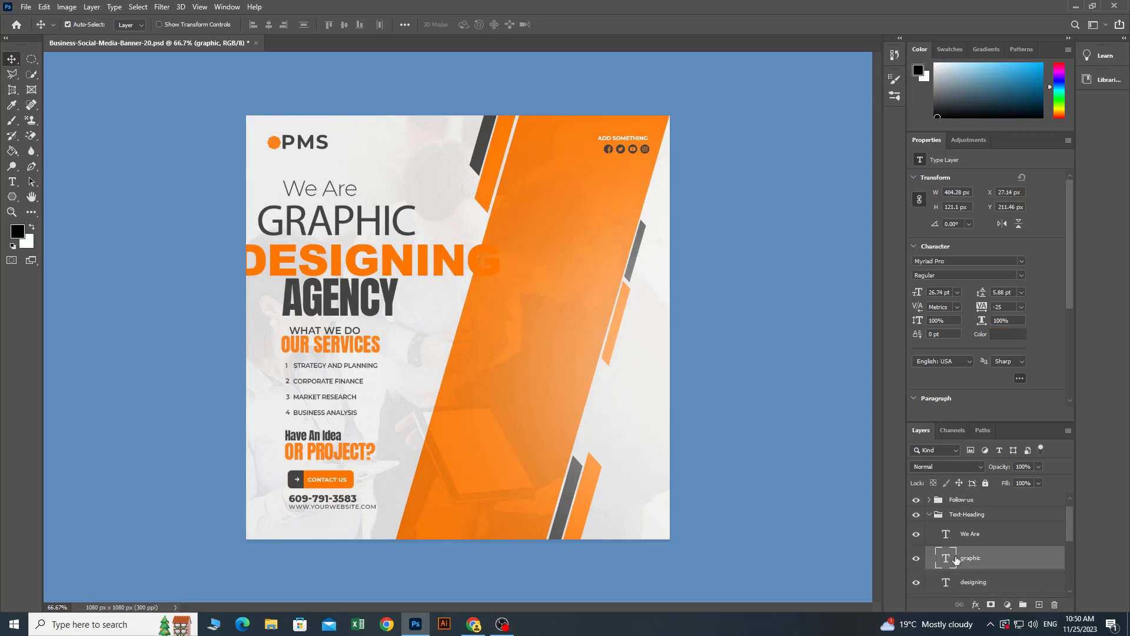
left_click(1022, 261)
type("A")
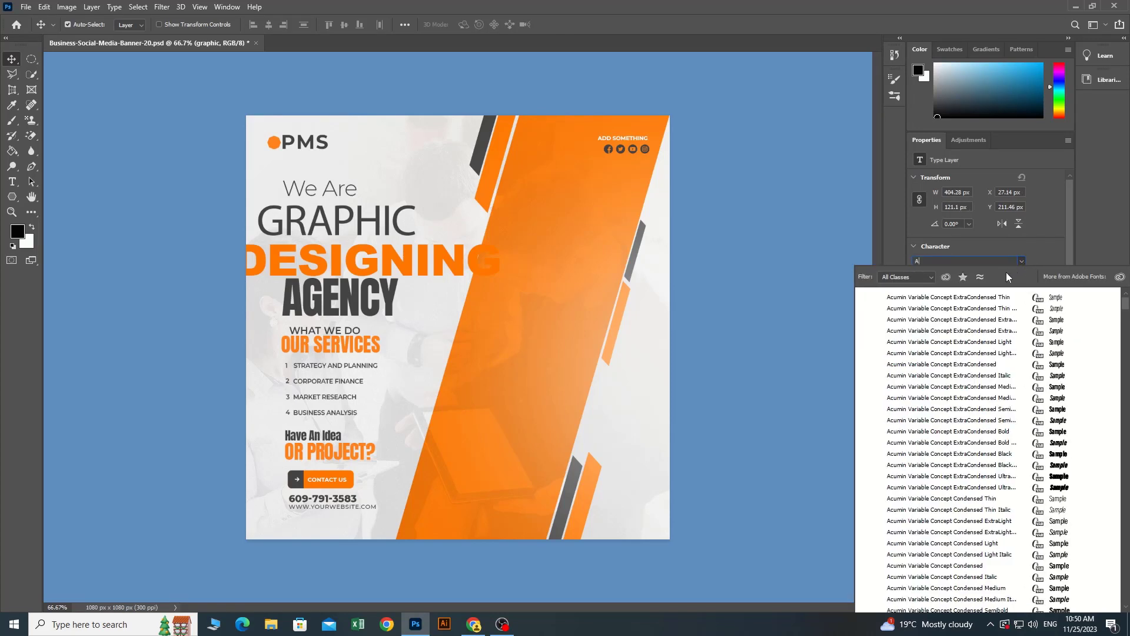
type("R")
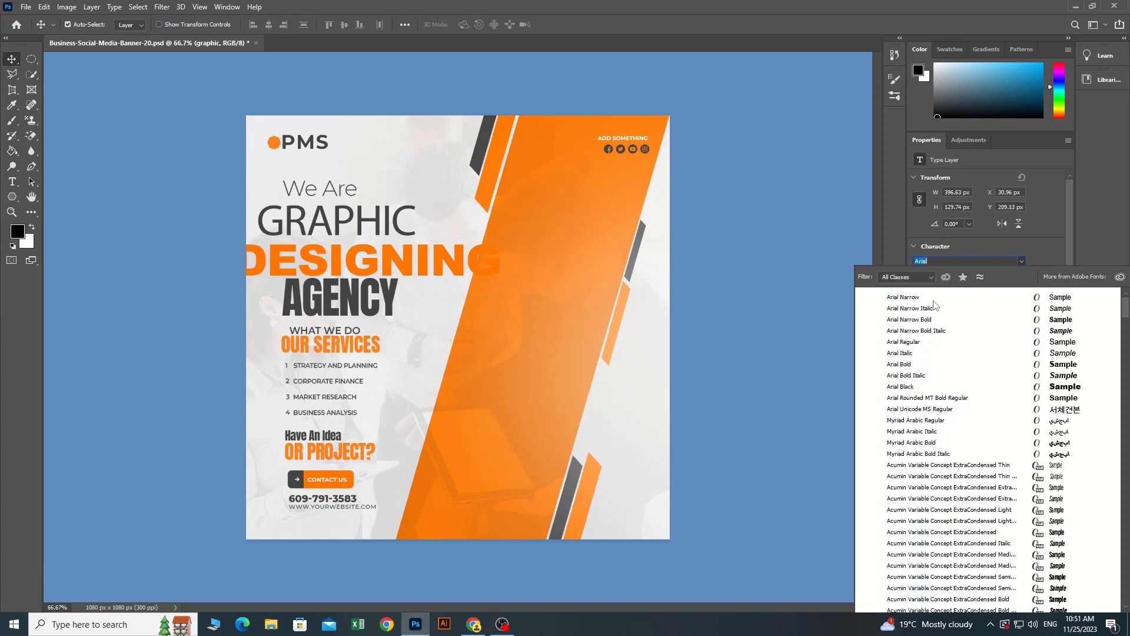
left_click(908, 388)
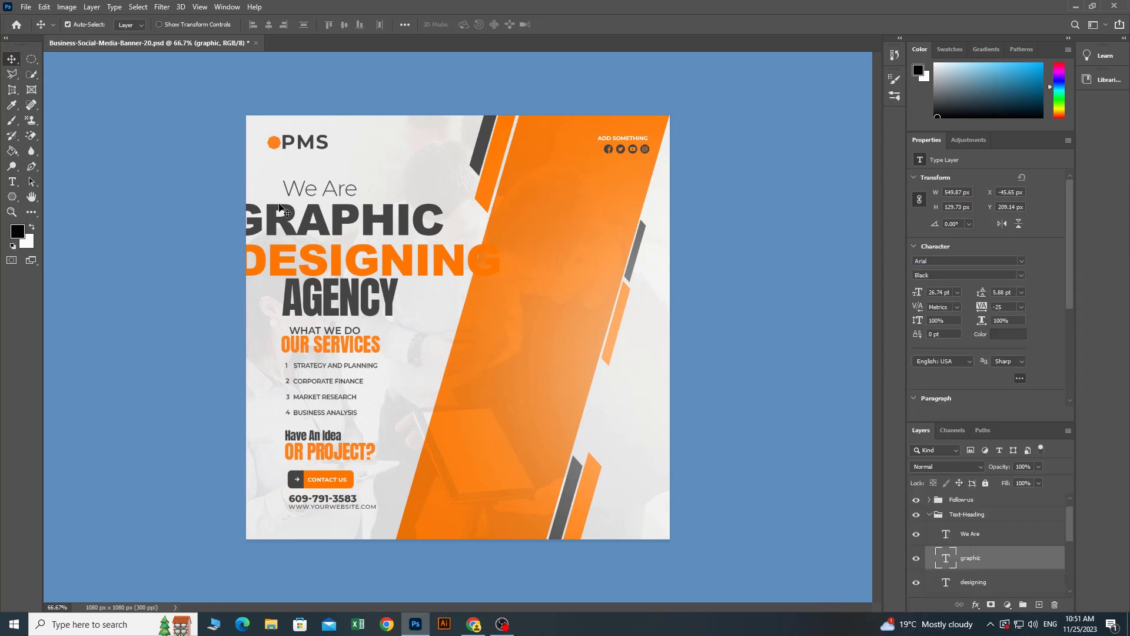
Move GRAPHIC fully onto the banner and scale it to about 75%
left_click_drag(281, 207, 309, 209)
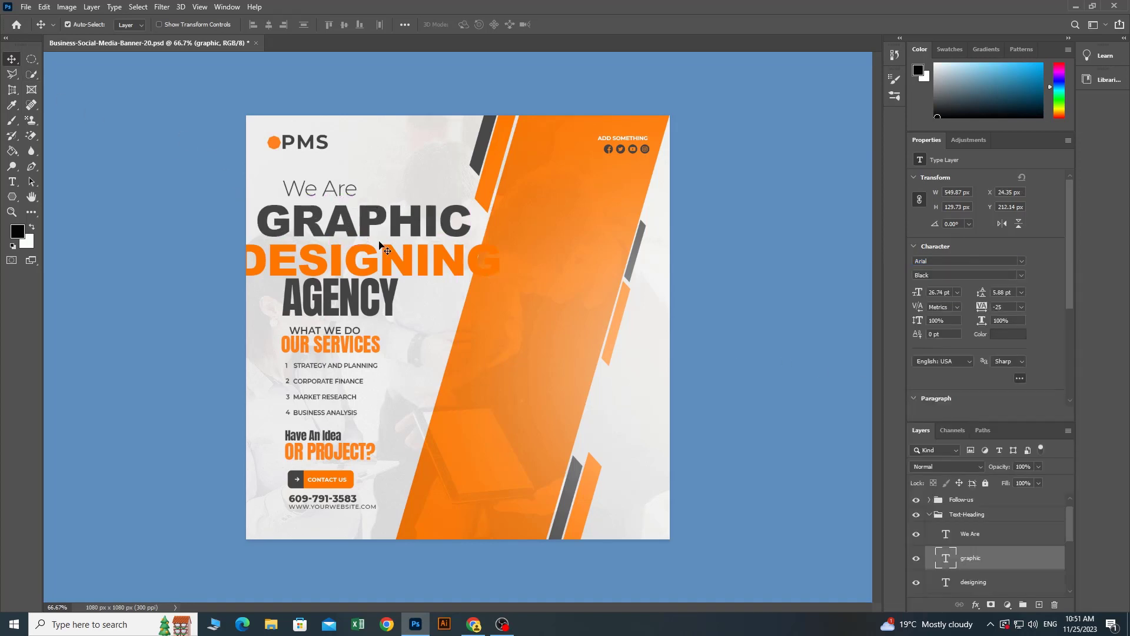
key("ctrl+t")
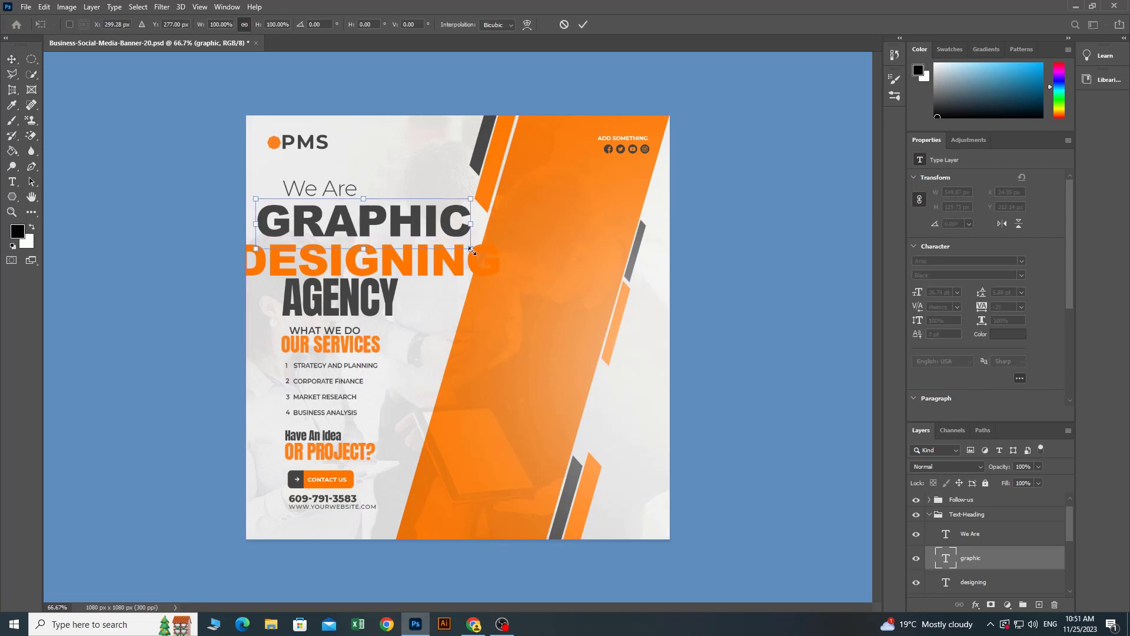
left_click_drag(470, 248, 384, 221)
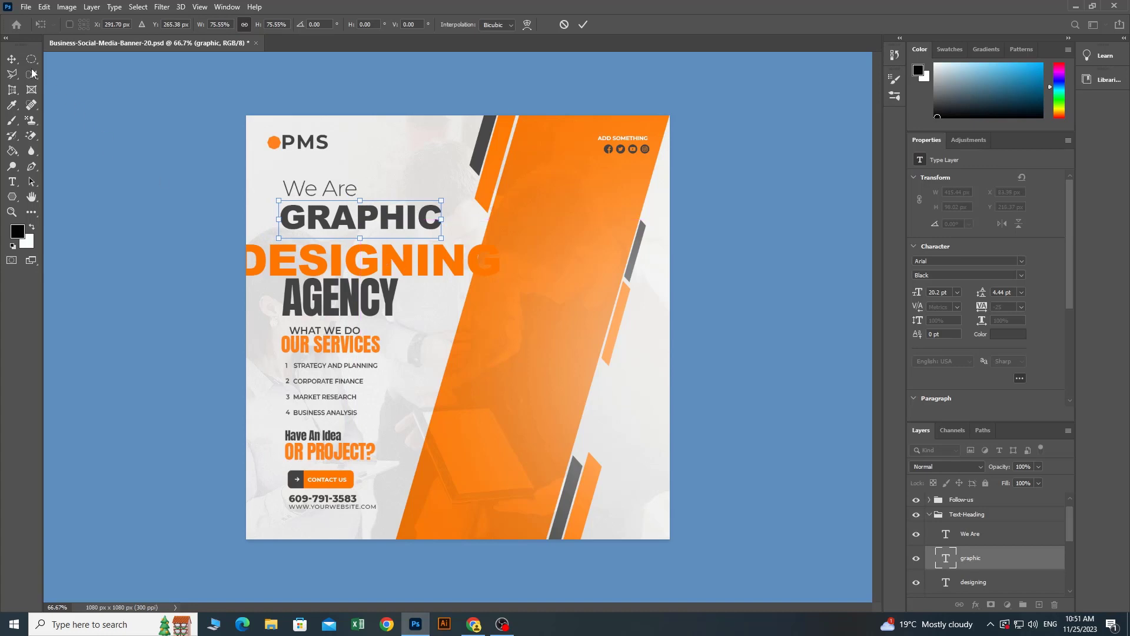
left_click(12, 59)
Scale DESIGNING to about 69% and nudge GRAPHIC slightly down
left_click(362, 263)
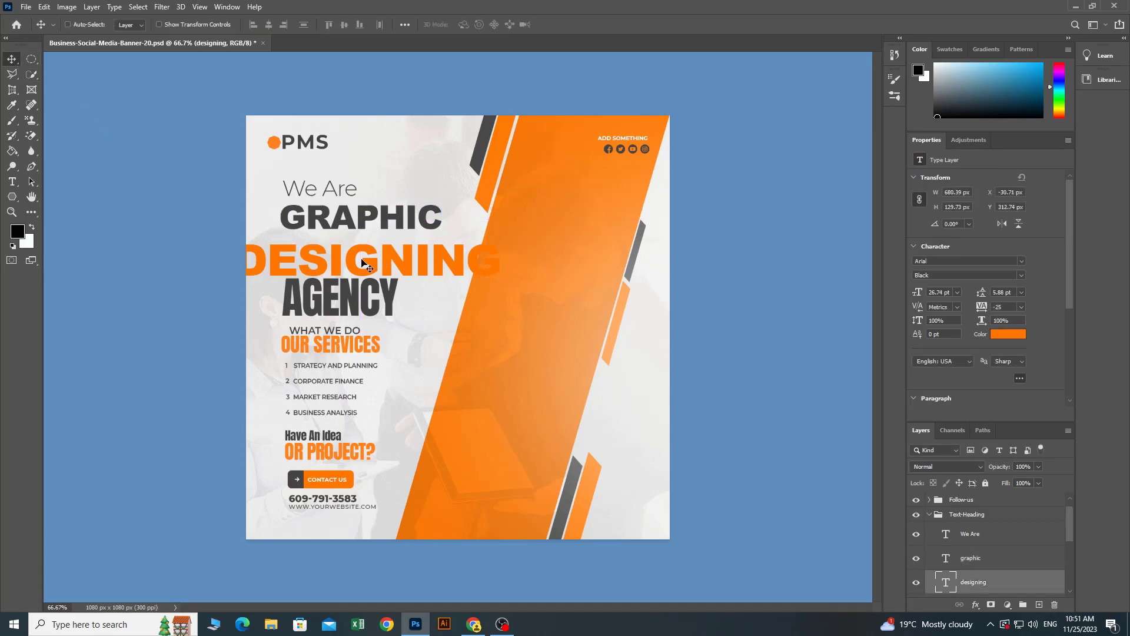
key("ctrl+t")
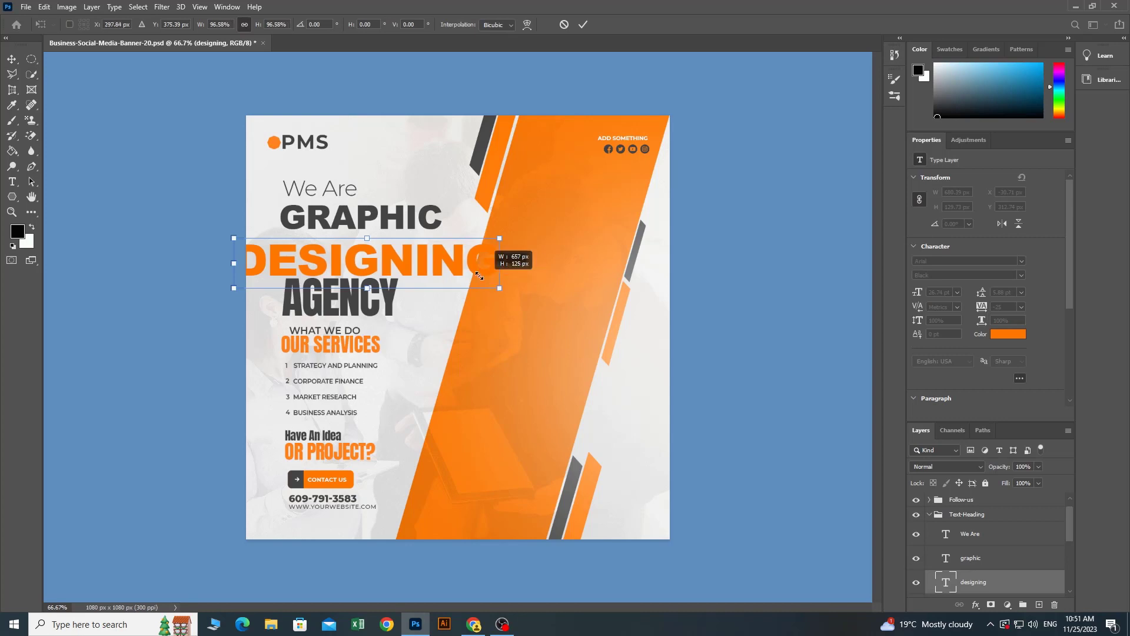
mouse_move(495, 289)
left_mouse_down()
mouse_move(398, 257)
mouse_move(424, 257)
left_mouse_up()
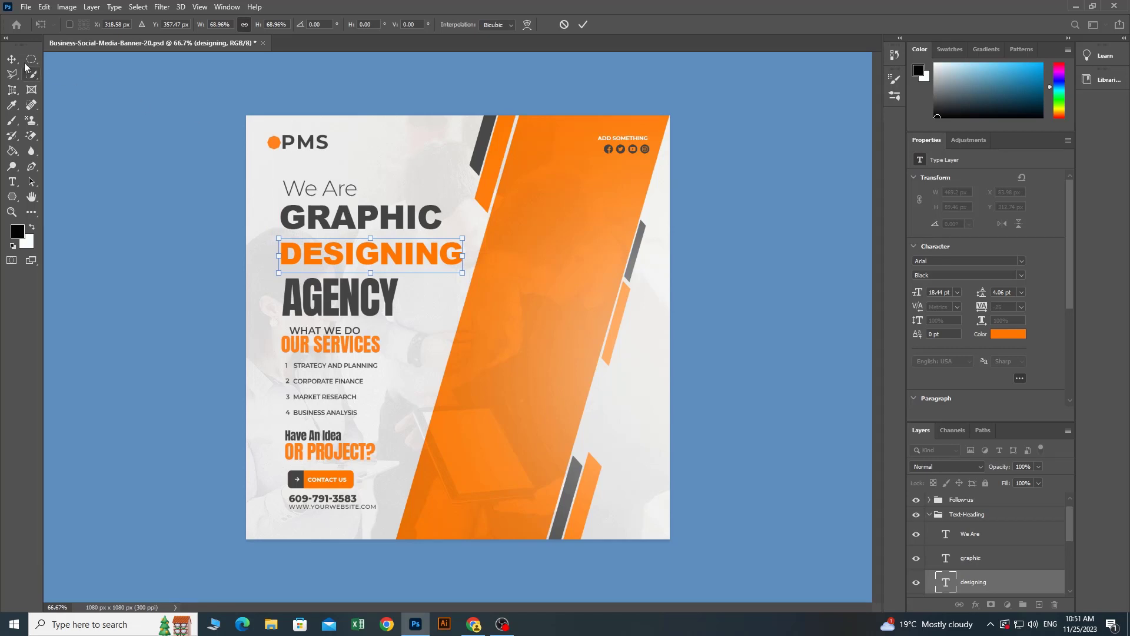
key("Return")
left_click(353, 229)
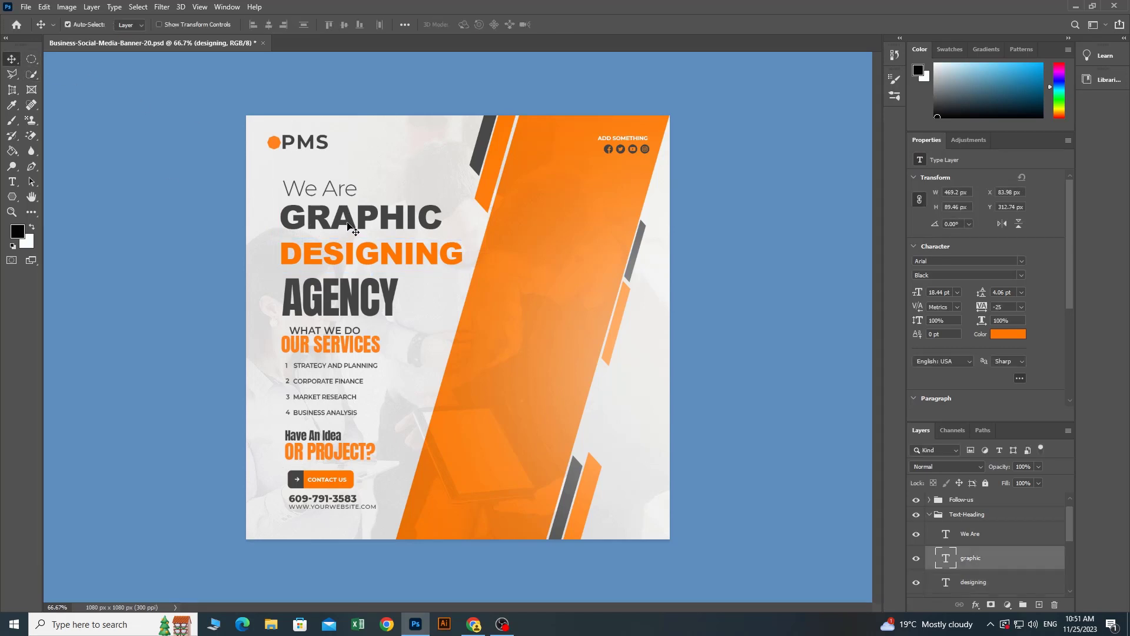
left_click_drag(347, 228, 348, 232)
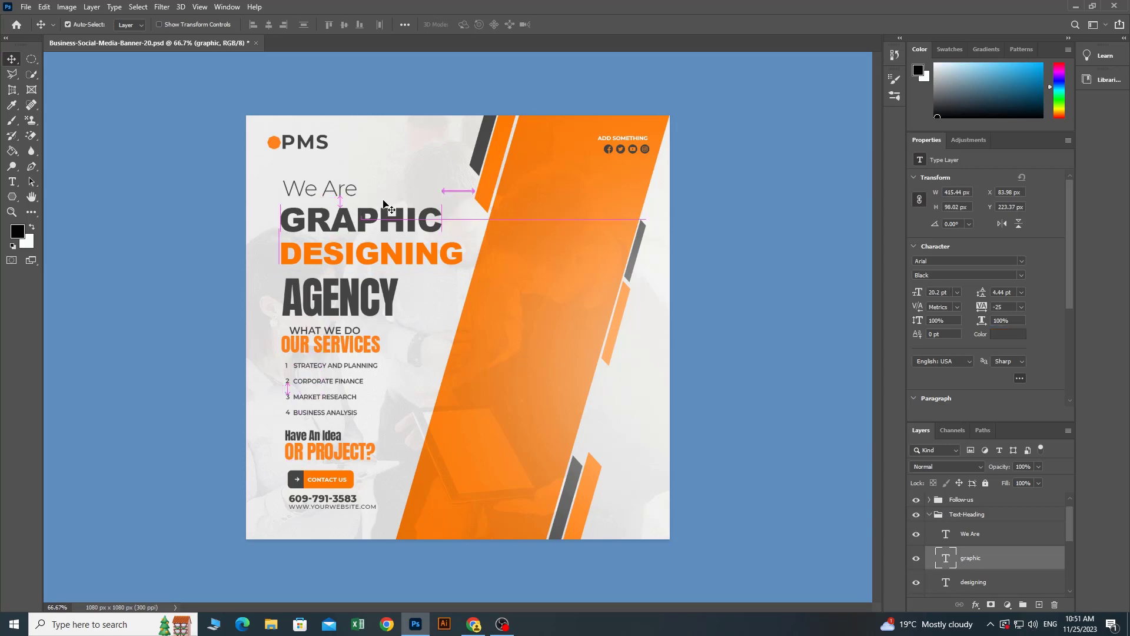
left_click(416, 189)
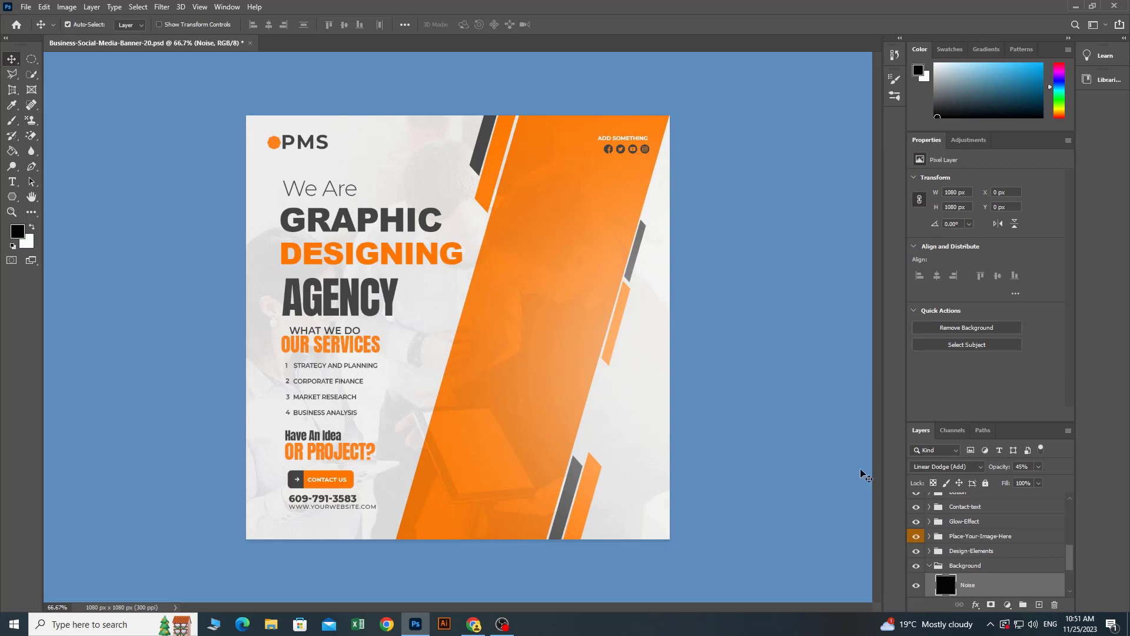
Collapse the Background and Text-Heading groups and expand Services and Services-01
scroll(992, 530, "down", 1)
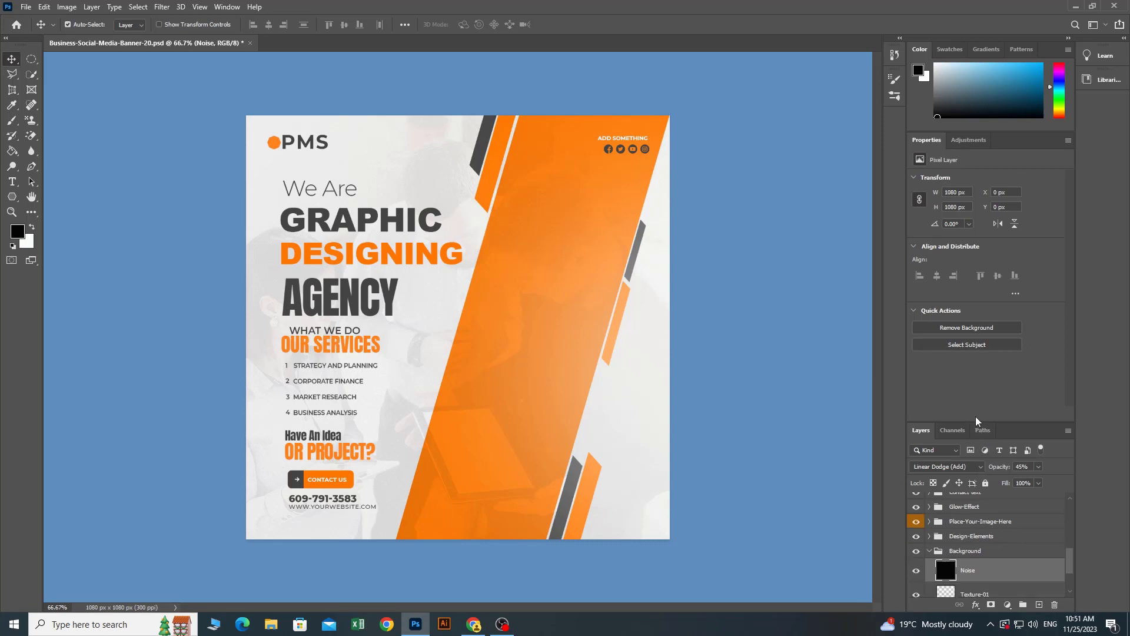
left_click_drag(976, 421, 962, 311)
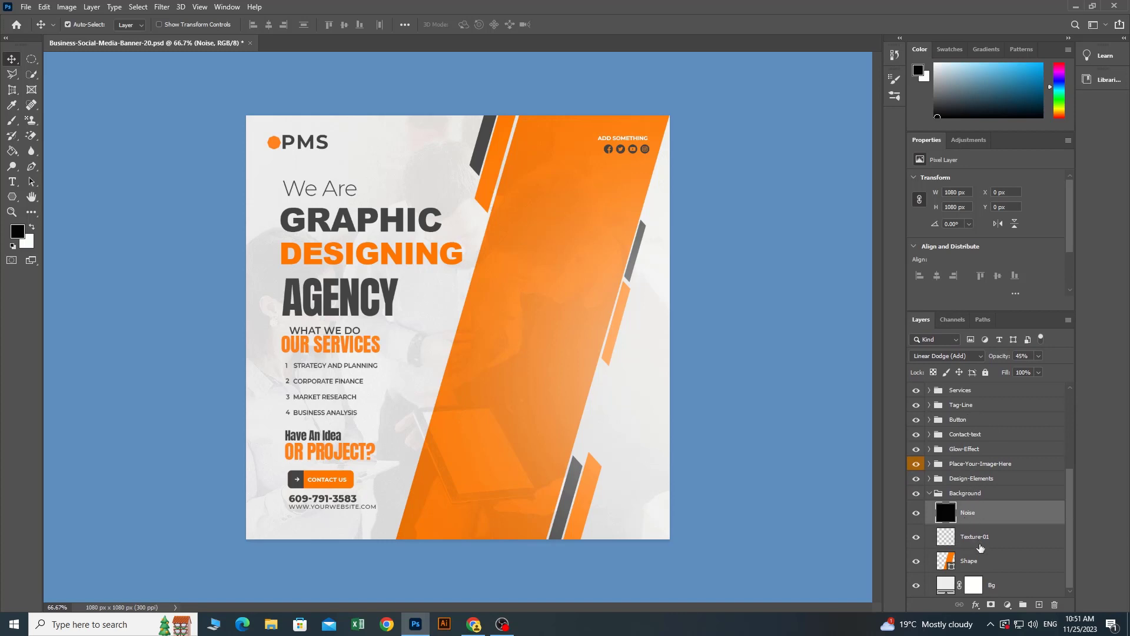
left_click(929, 493)
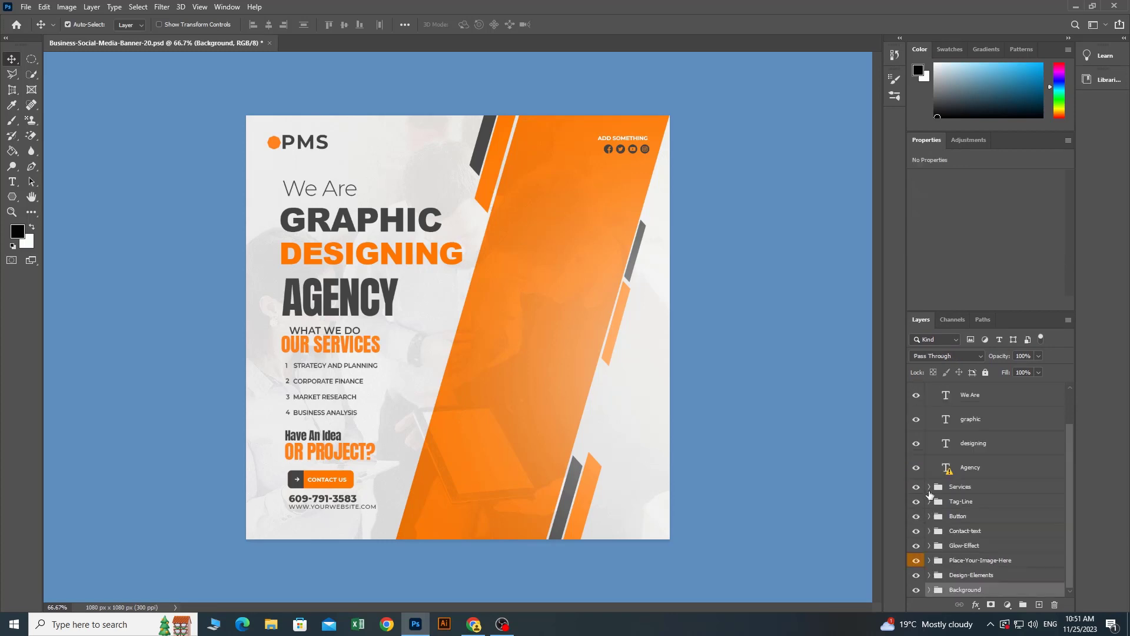
scroll(977, 460, "up", 1)
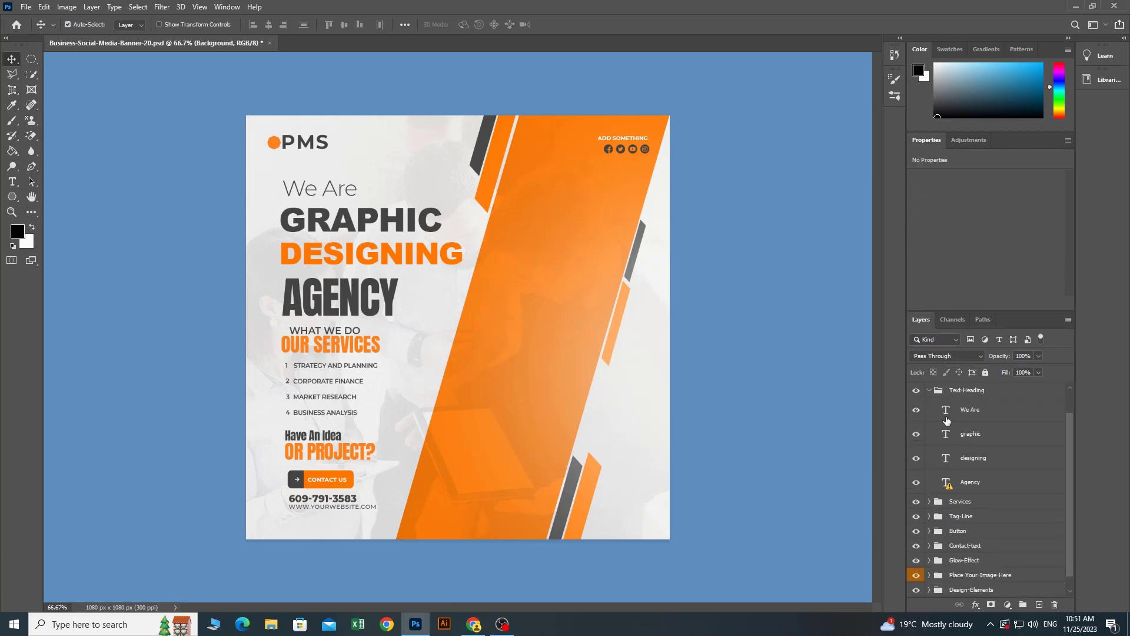
left_click(925, 393)
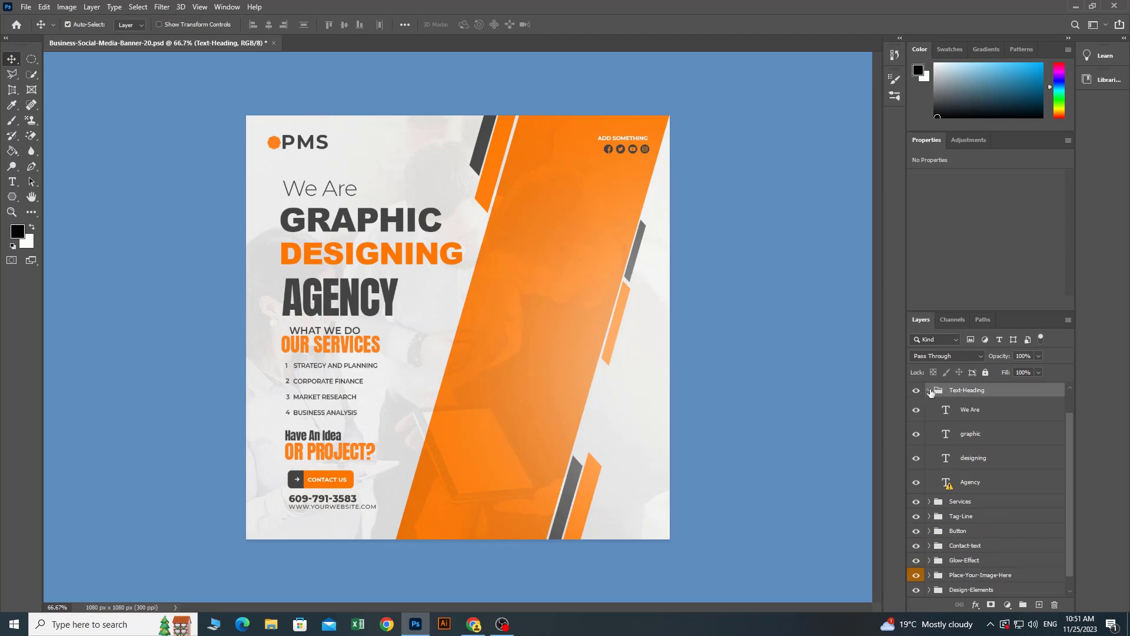
left_click(929, 390)
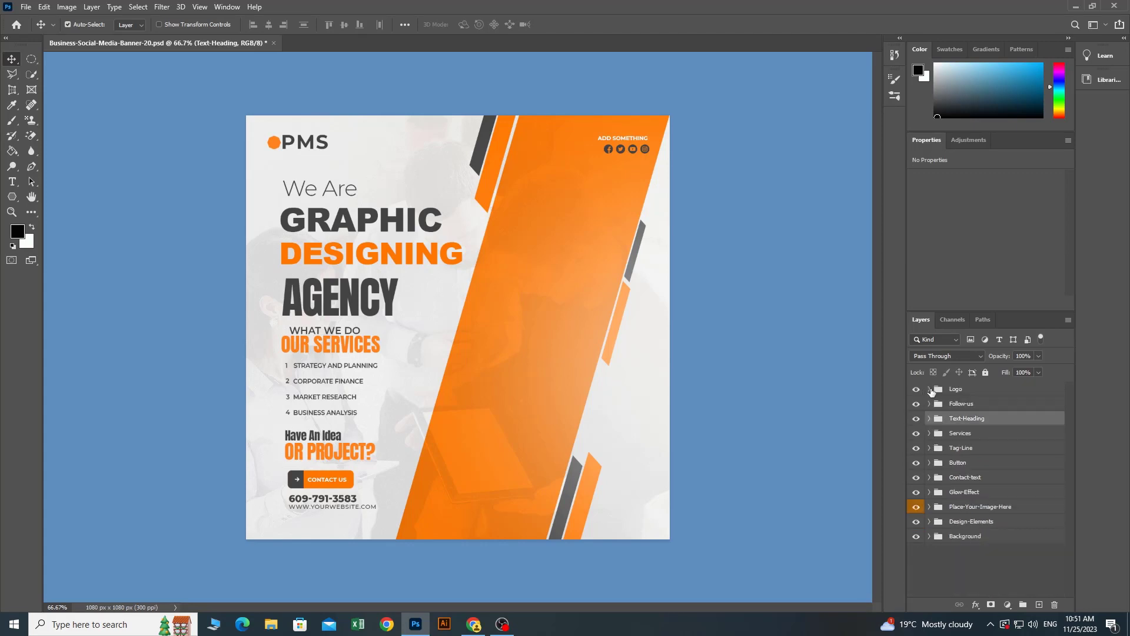
left_click(930, 435)
scroll(984, 464, "down", 1)
left_click(938, 468)
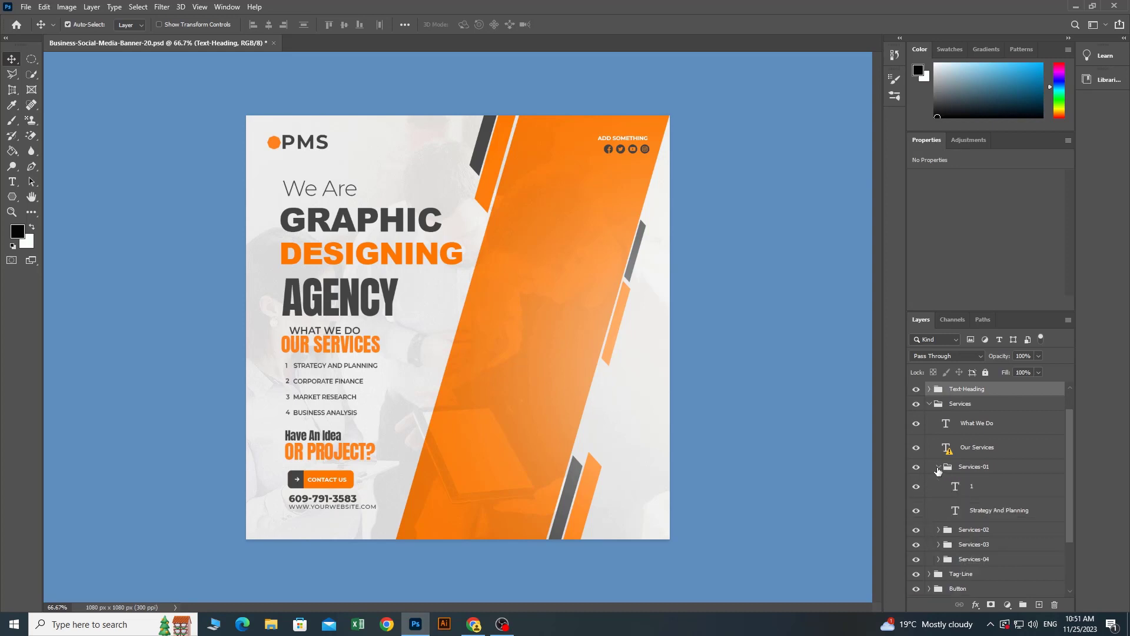
Replace the Strategy And Planning service text with WRITE SOMETHING
left_click(957, 511)
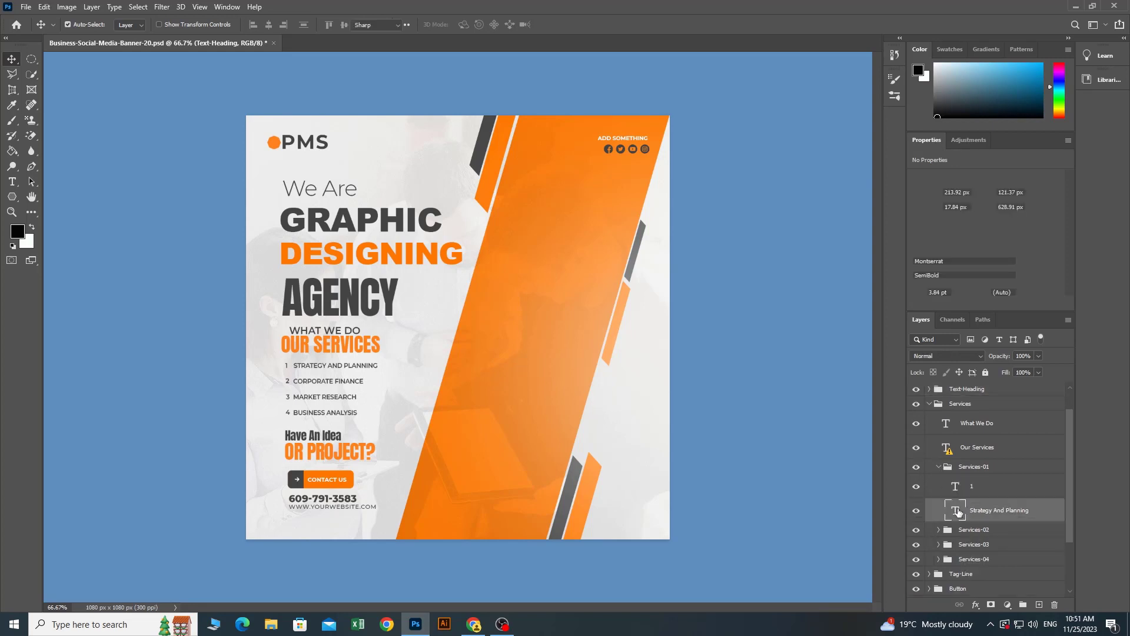
double_click(957, 511)
type("WR")
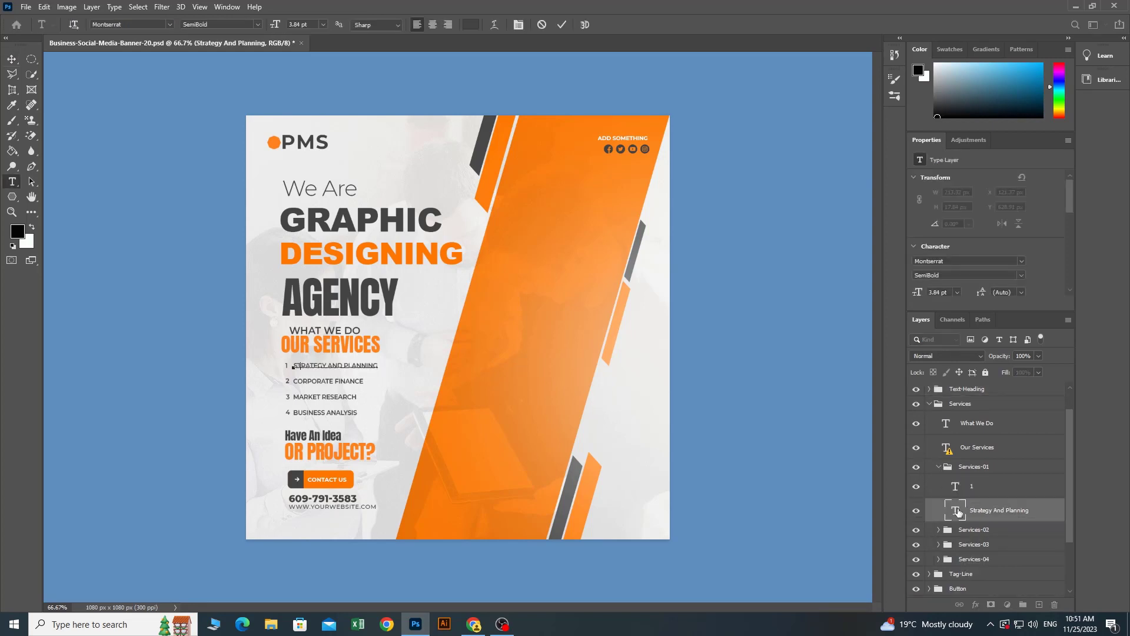
type("IT")
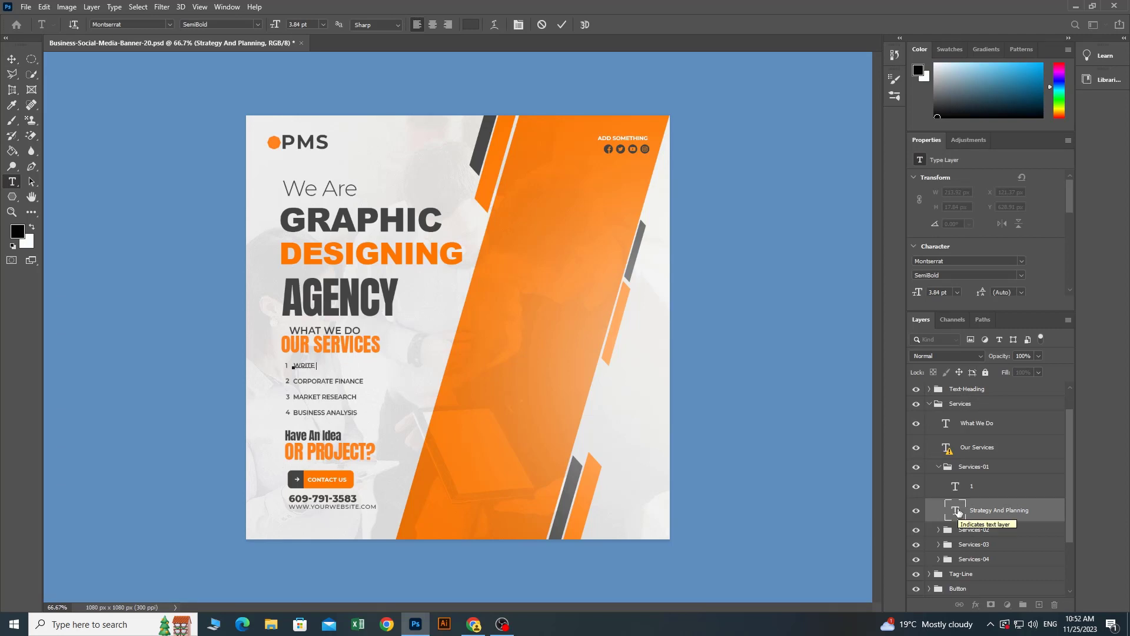
type("ETHING")
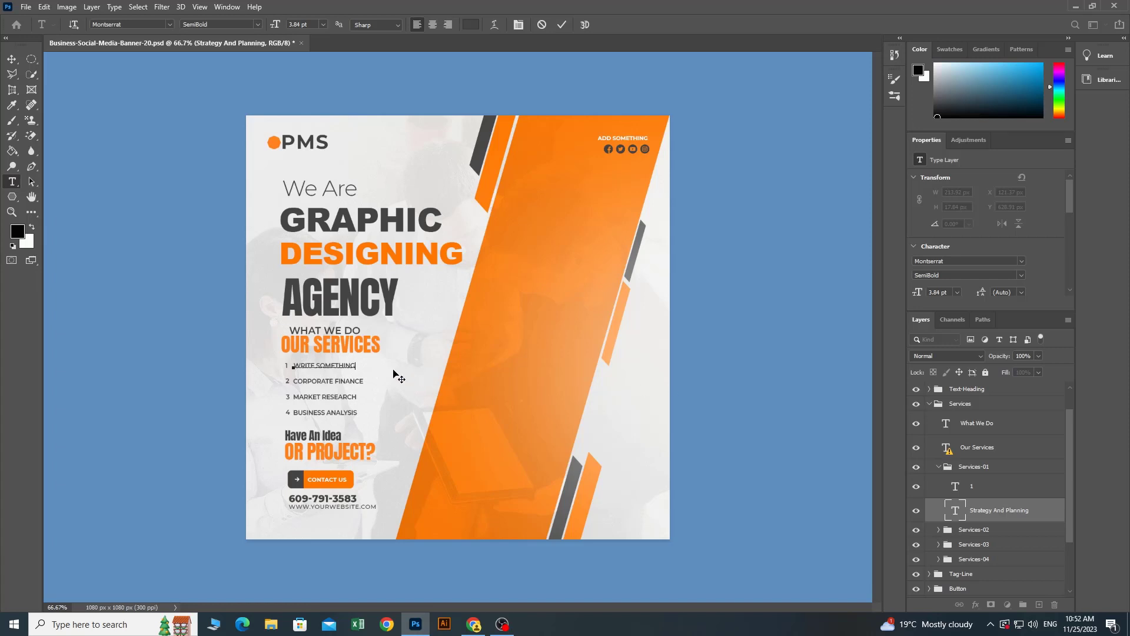
left_click_drag(355, 365, 295, 365)
left_click(972, 466)
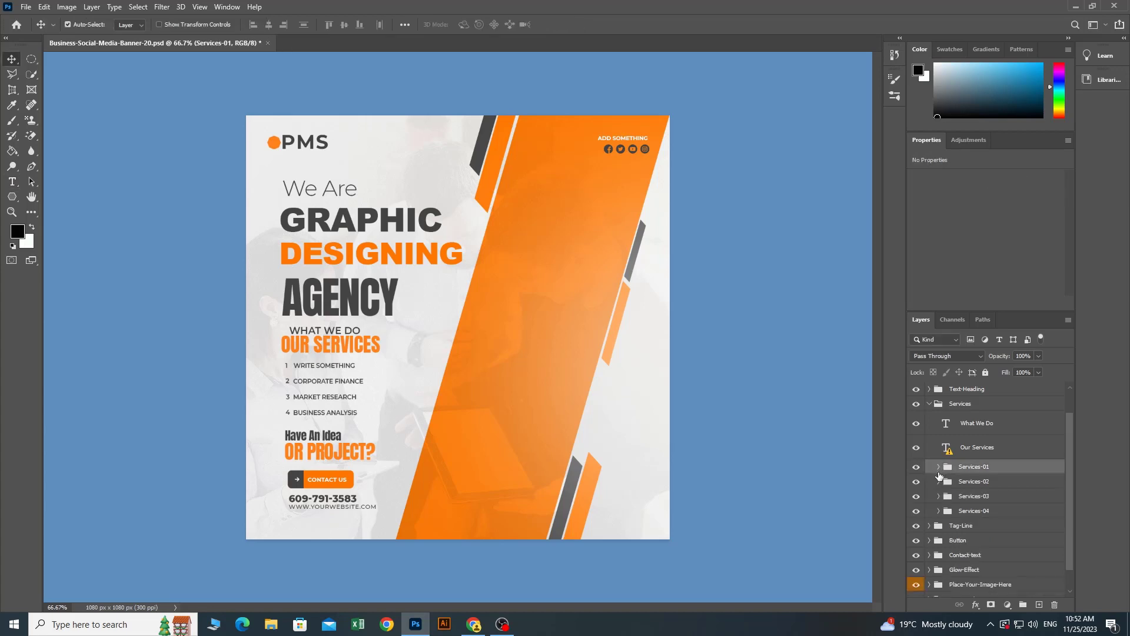
Replace the second service, CORPORATE FINANCE, with WRITE SOMETHING
left_click(939, 481)
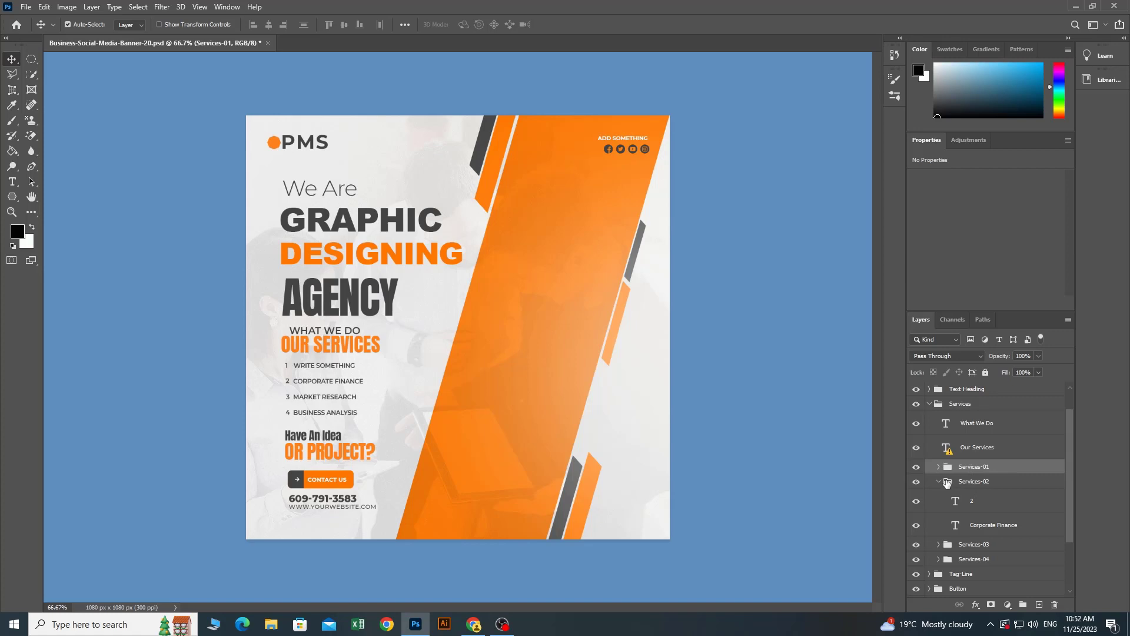
double_click(955, 525)
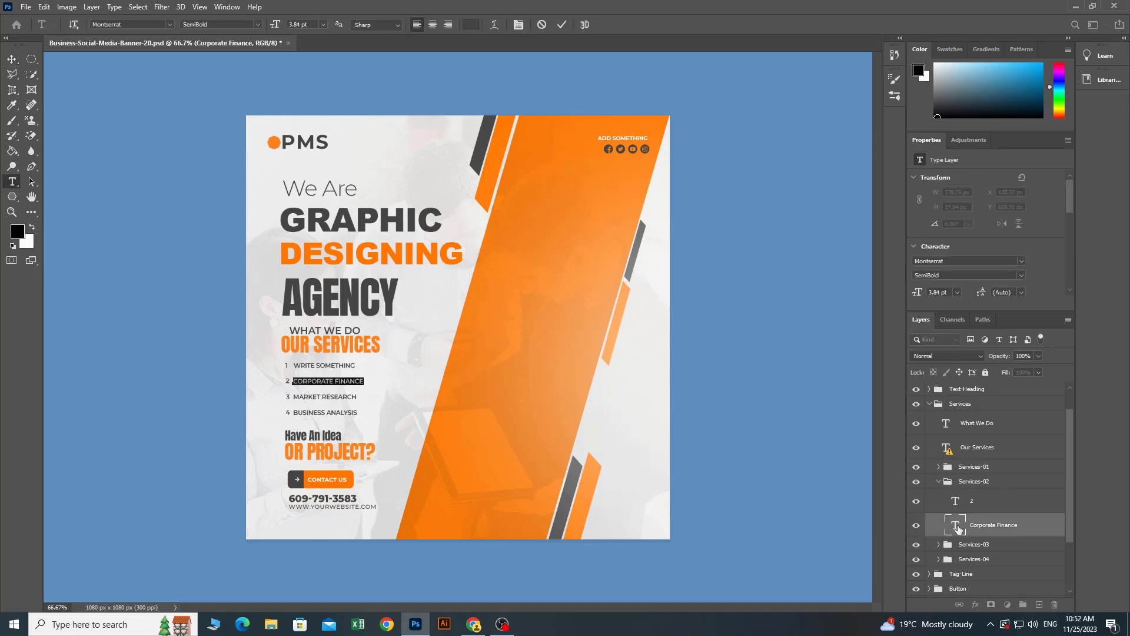
type("WRITE SOMETHING")
left_click(939, 481)
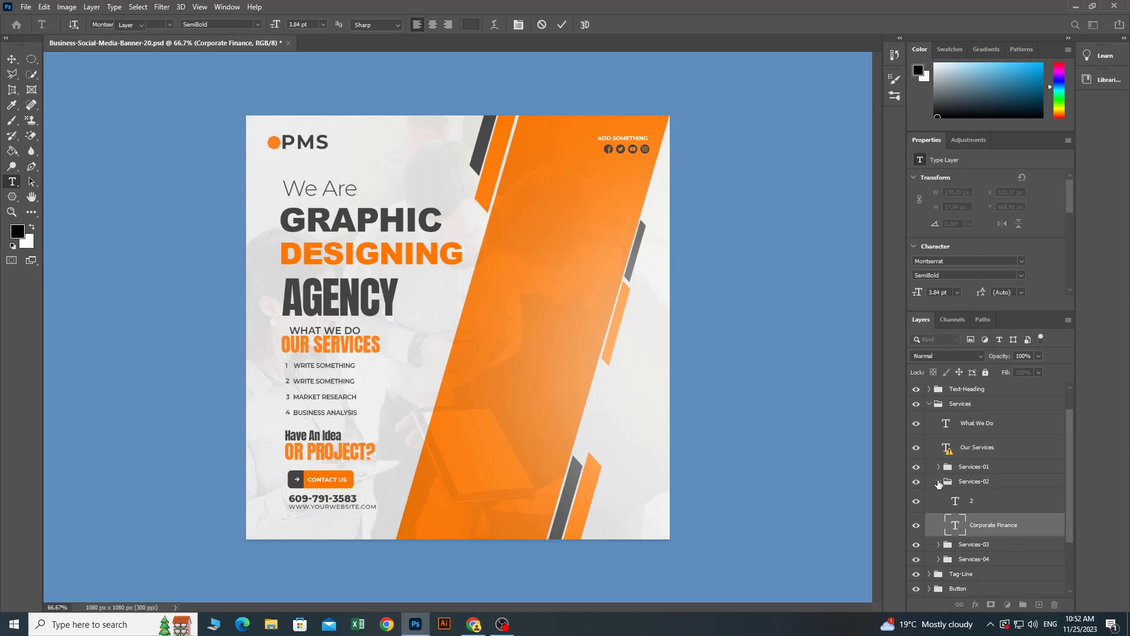
Change the third service, MARKET RESEARCH, to WRITE SOMETHING and move its group above the second
left_click(939, 497)
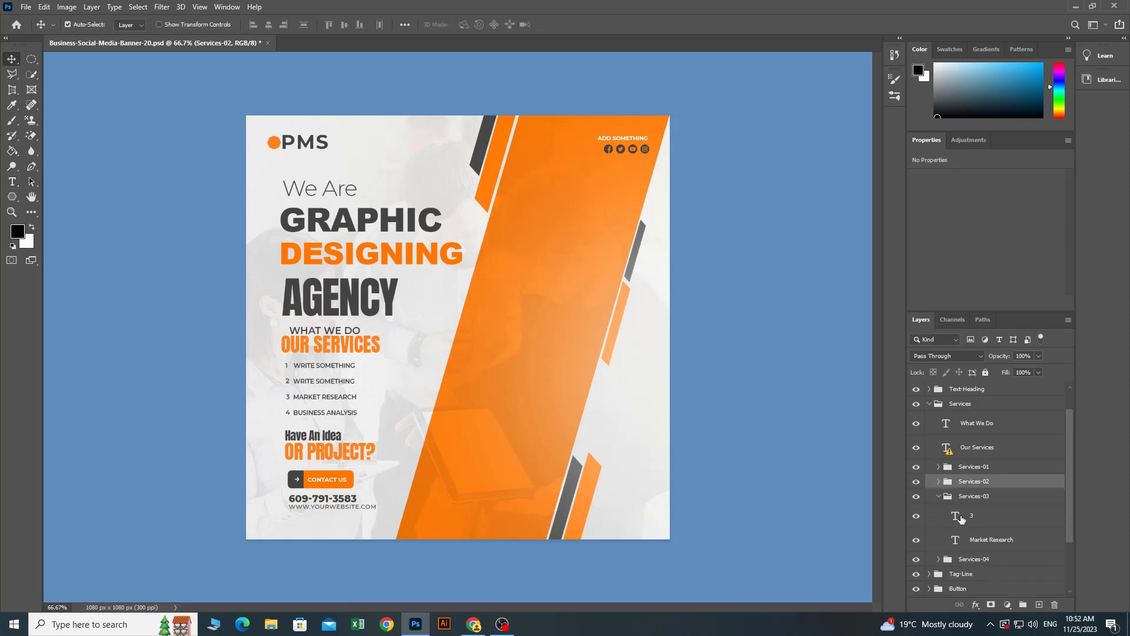
double_click(956, 539)
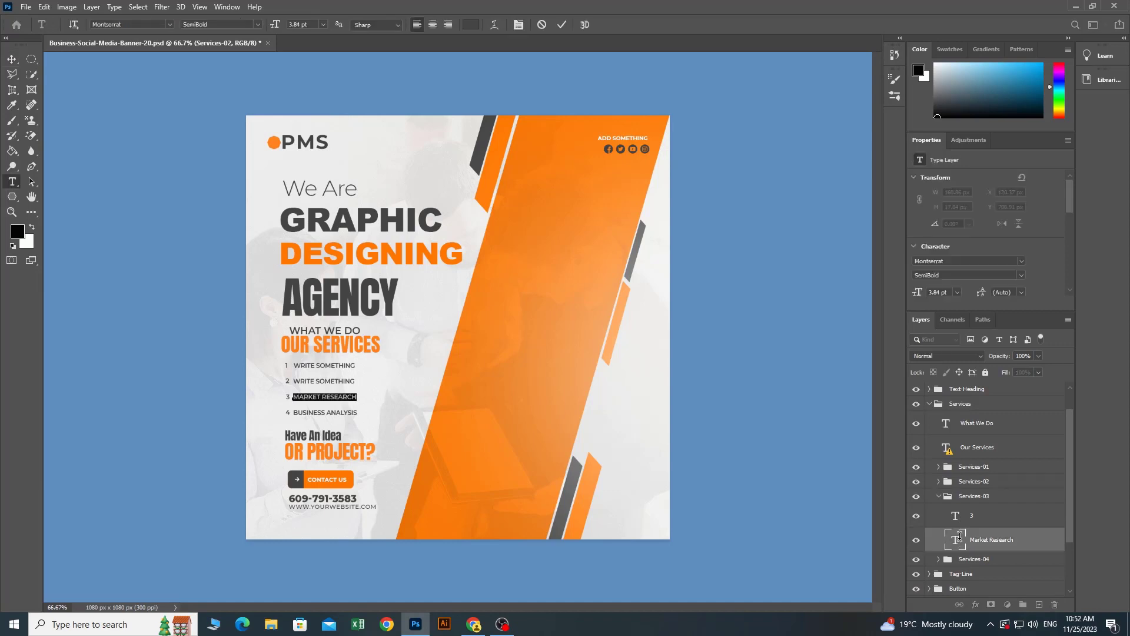
type("WRITE SOMETHING")
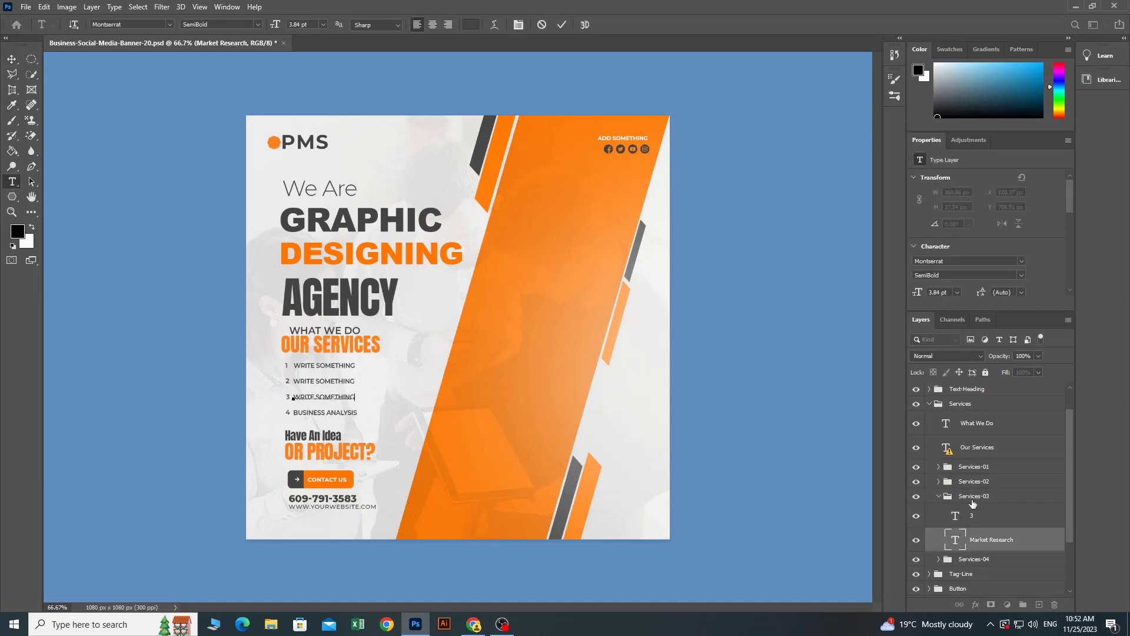
left_click_drag(966, 495, 977, 474)
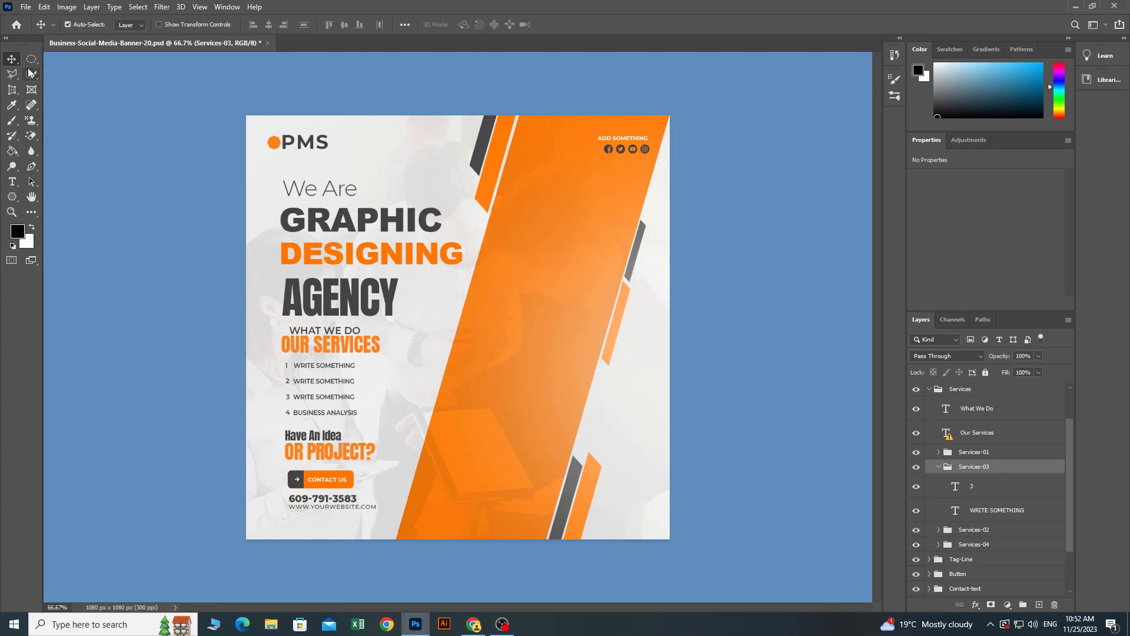
Change the fourth service, BUSINESS ANALYSIS, to WRITE SOMETHING and collapse the Services groups
left_click(940, 546)
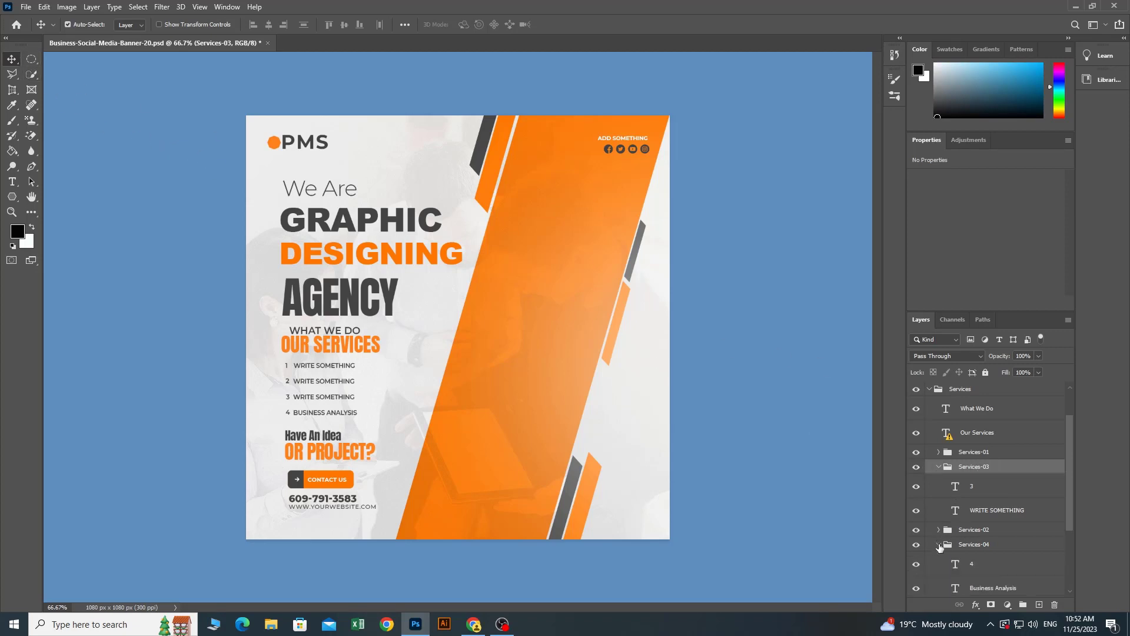
scroll(980, 494, "down", 1)
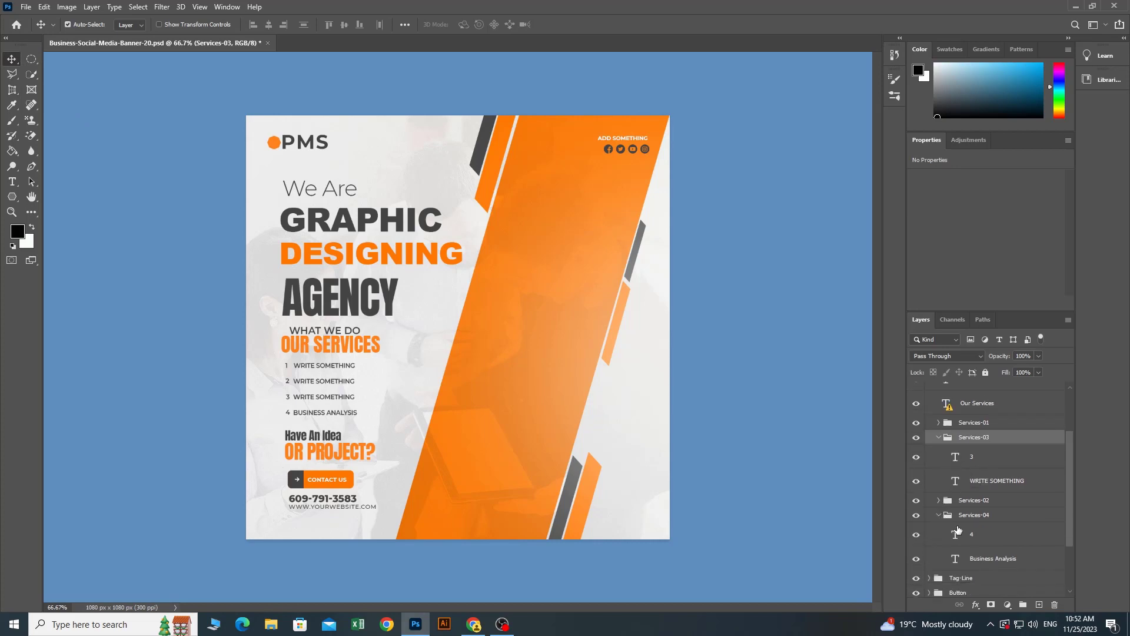
left_click(955, 560)
double_click(954, 559)
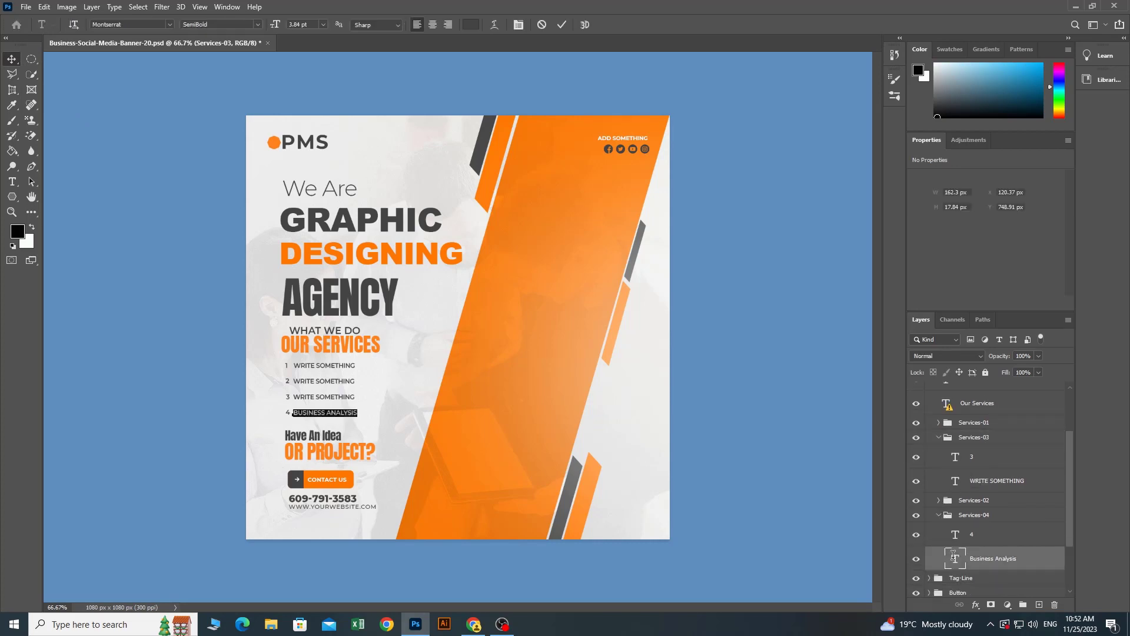
type("WRITE SOMETHING")
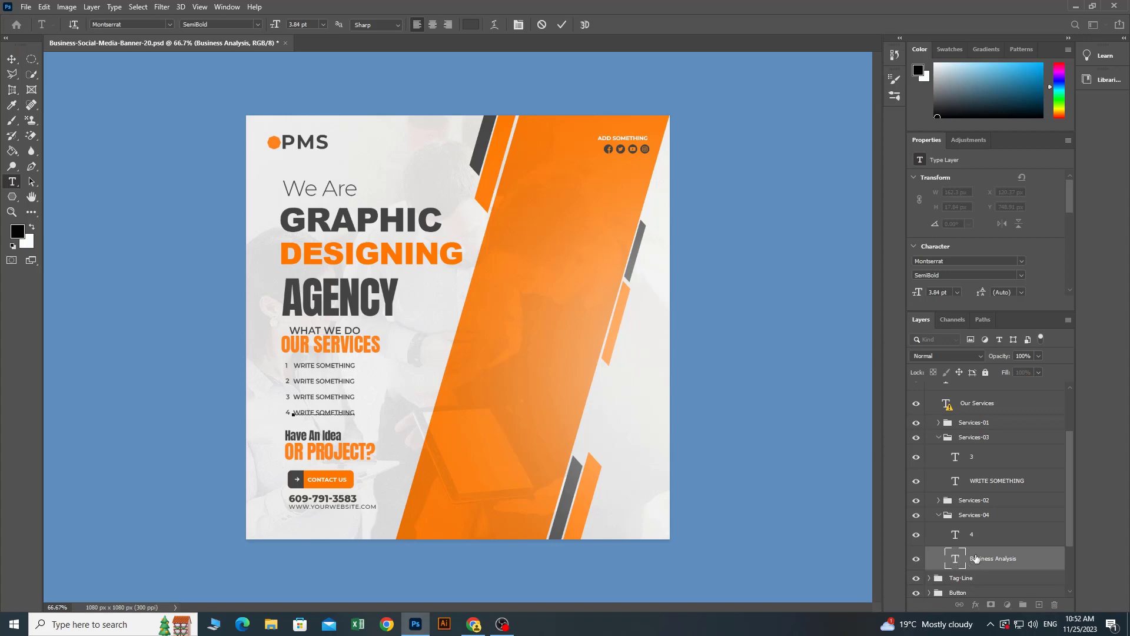
scroll(996, 470, "down", 1)
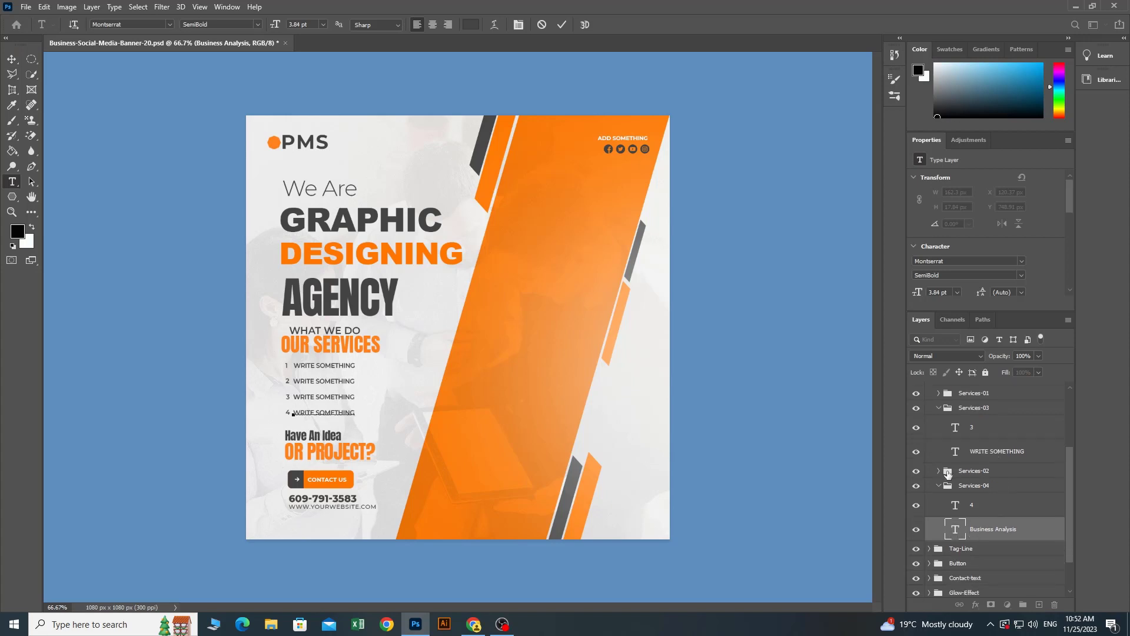
left_click(939, 408)
key("v")
left_click(940, 441)
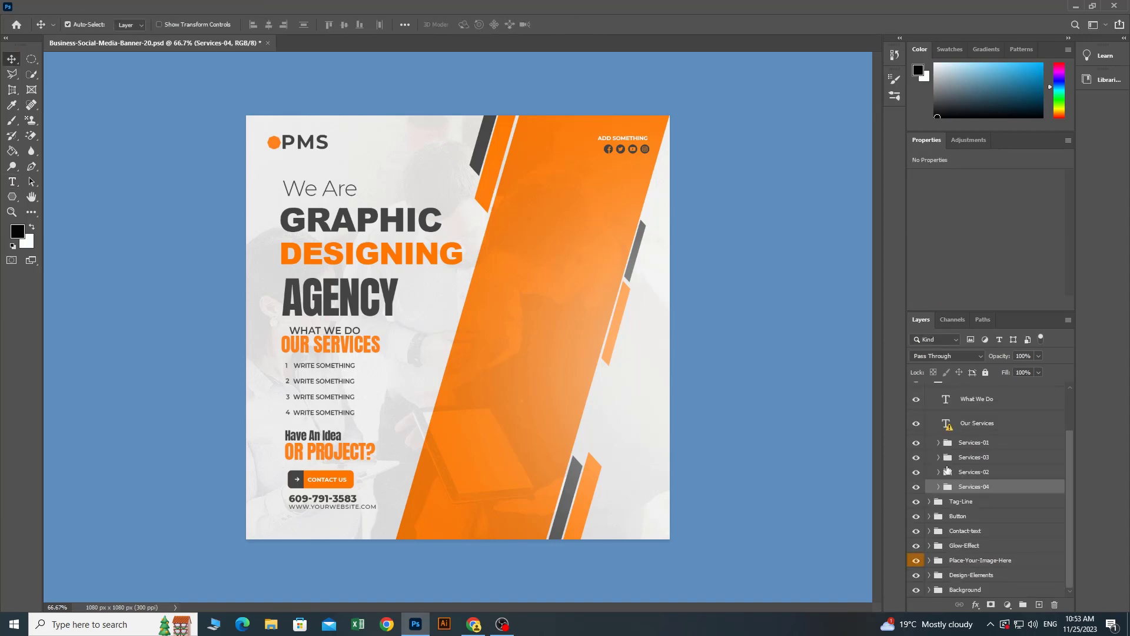
scroll(939, 430, "up", 1)
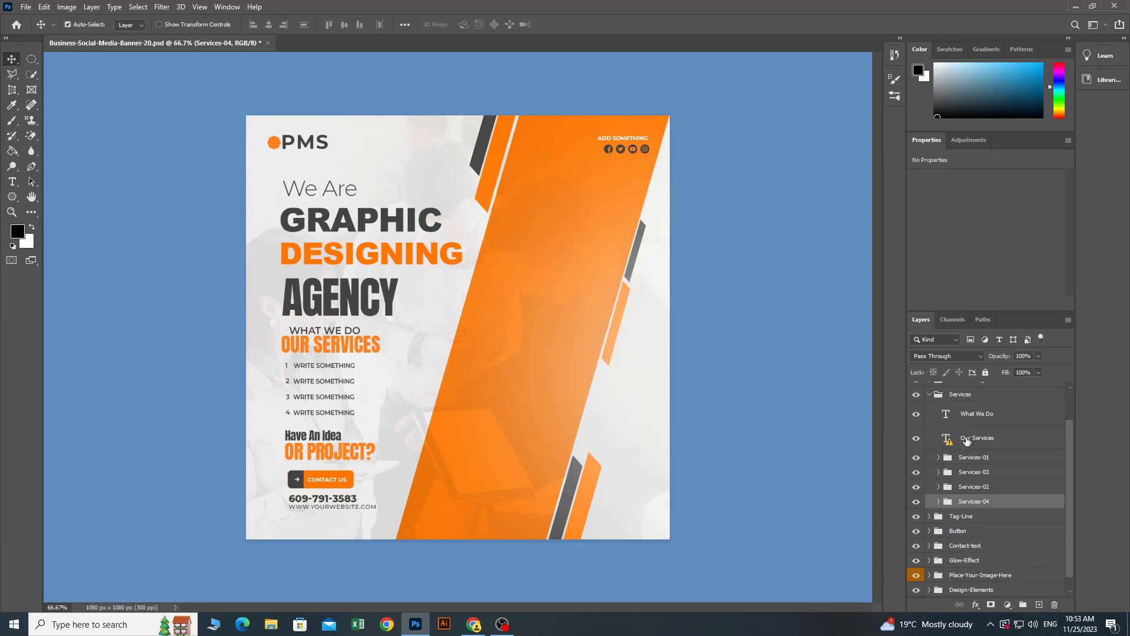
left_click(929, 393)
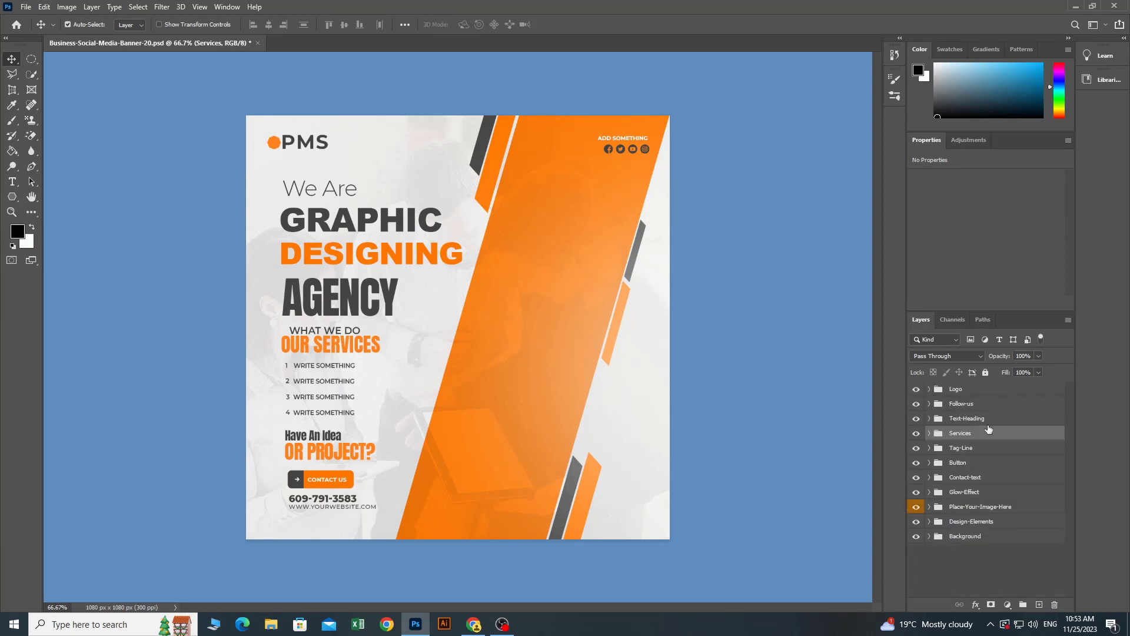
left_click(929, 449)
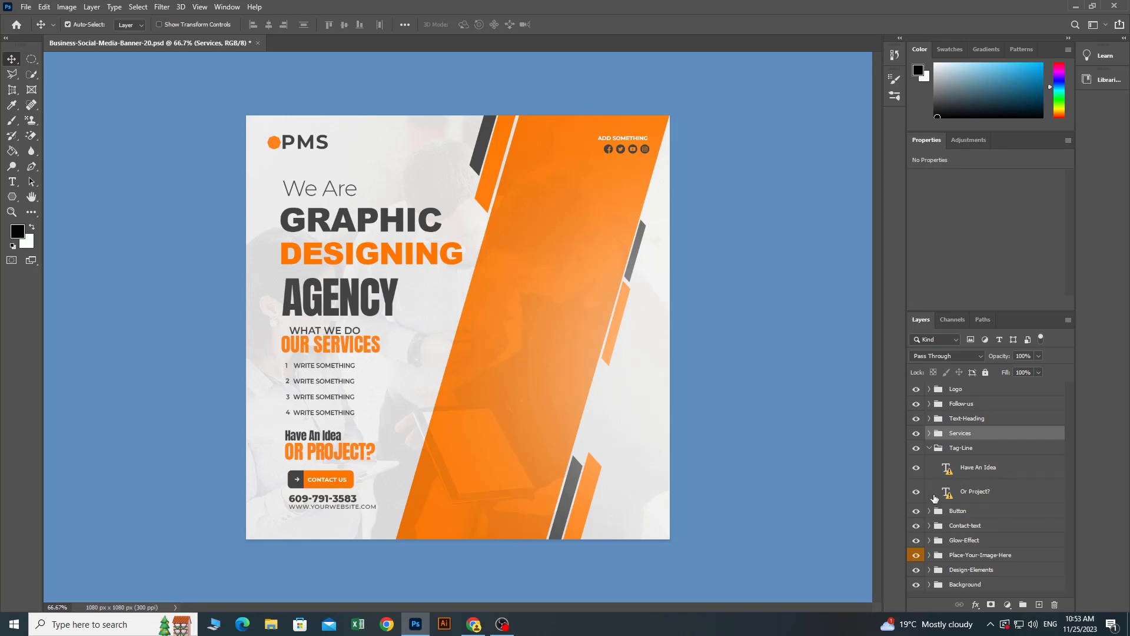
left_click(932, 453)
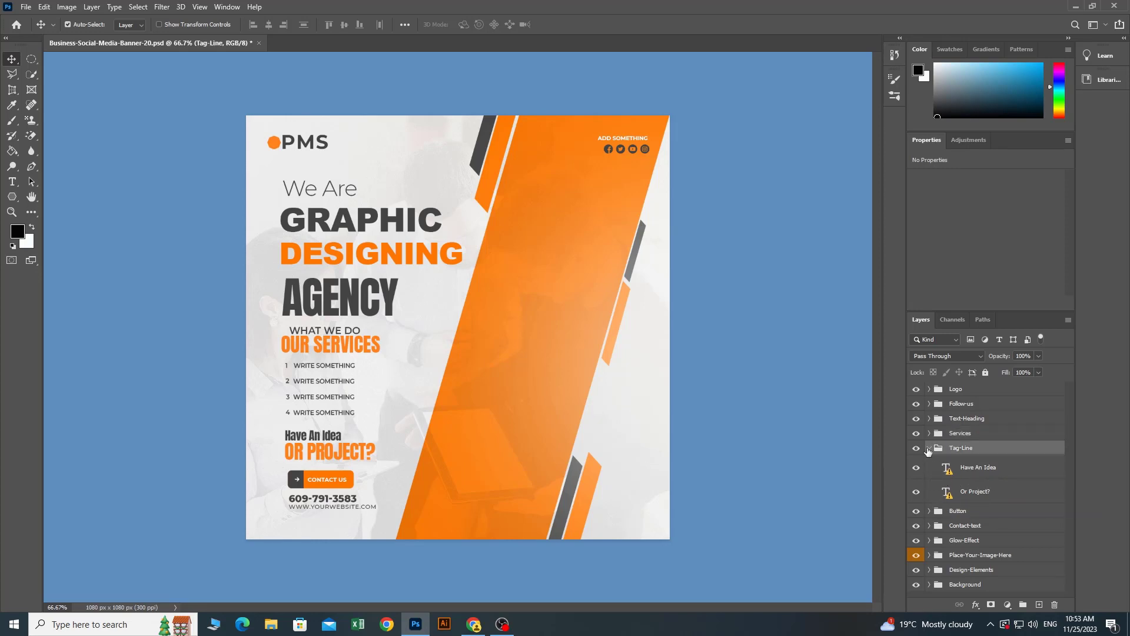
left_click(929, 448)
left_click(928, 463)
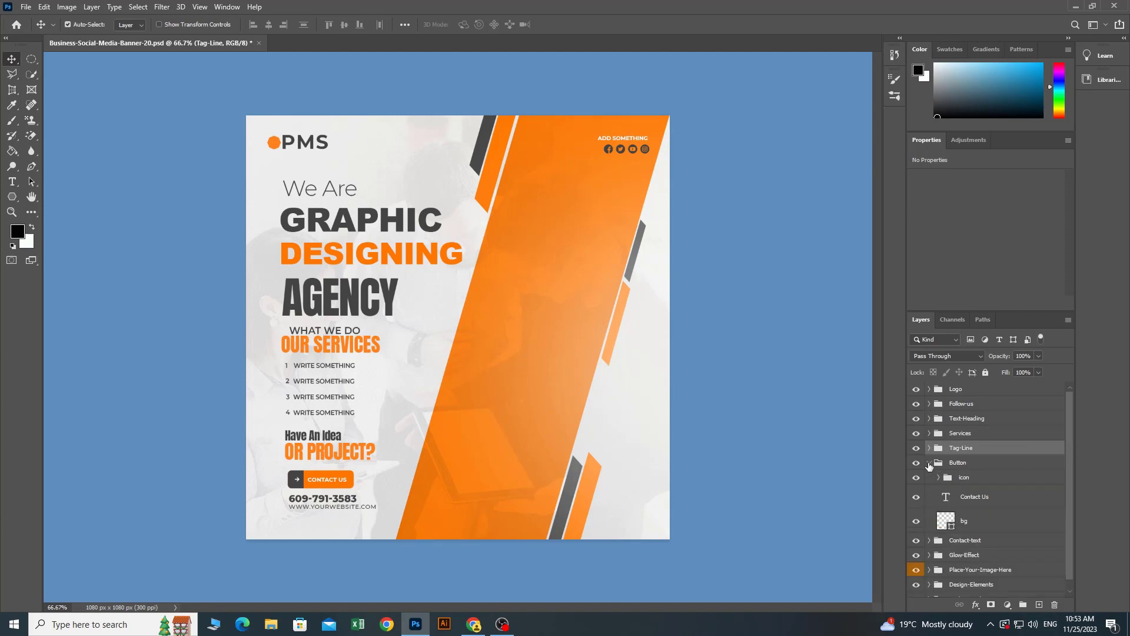
double_click(941, 520)
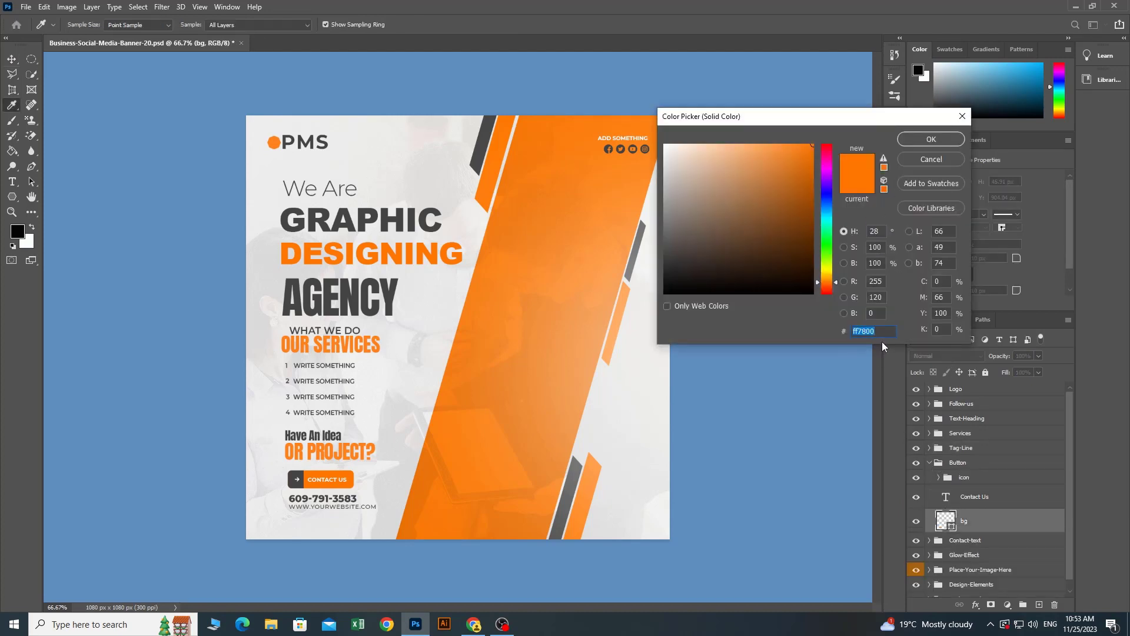
left_click_drag(822, 192, 818, 267)
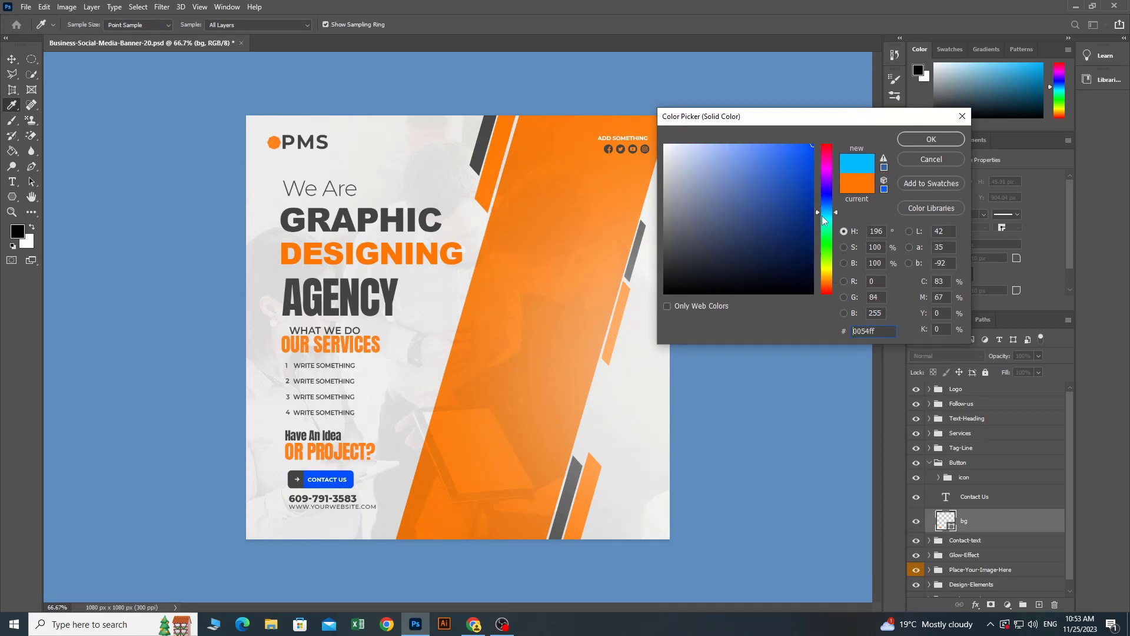
mouse_move(821, 306)
left_mouse_down()
mouse_move(836, 212)
mouse_move(829, 288)
left_mouse_up()
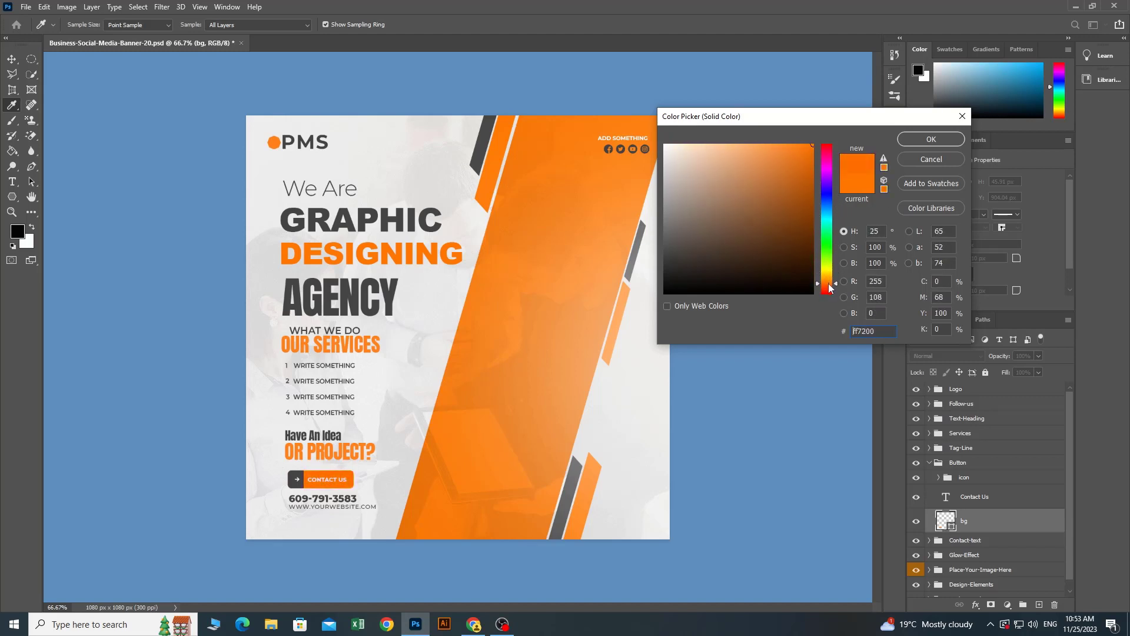
left_click(933, 148)
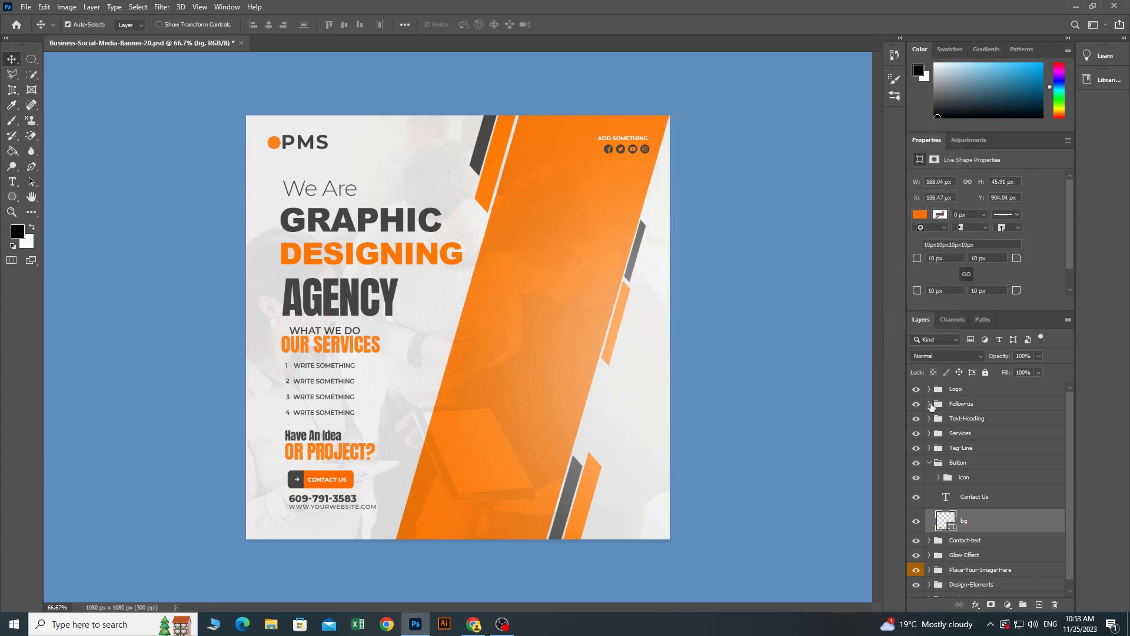
Inspect the CONTACT US button text and fold away the icon and Button groups
scroll(949, 503, "down", 1)
double_click(948, 488)
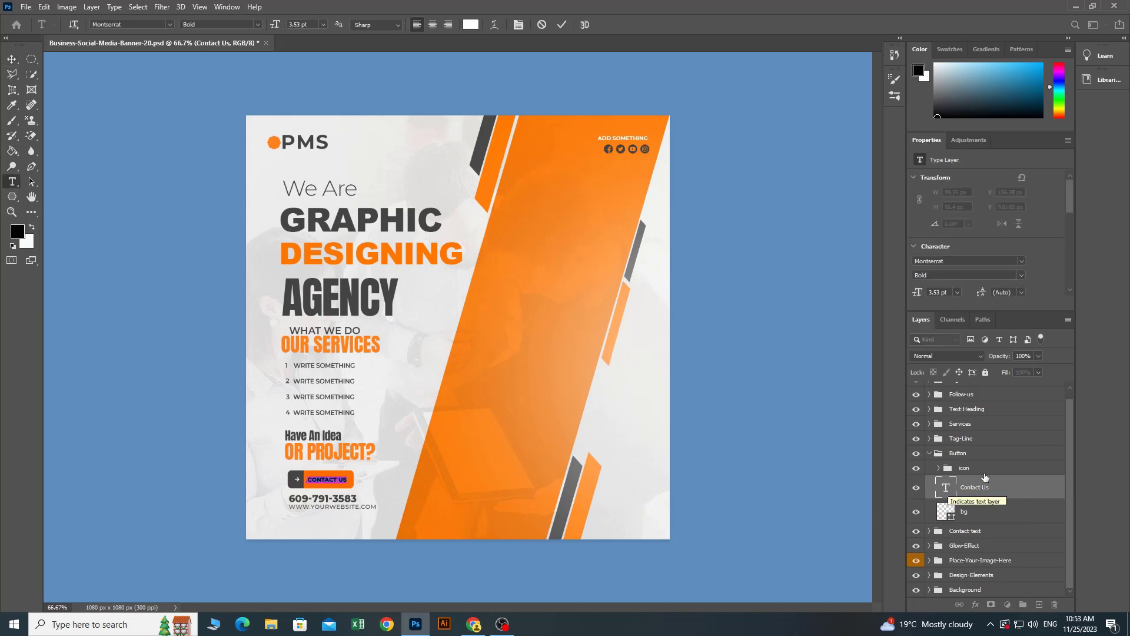
left_click(939, 468)
key("v")
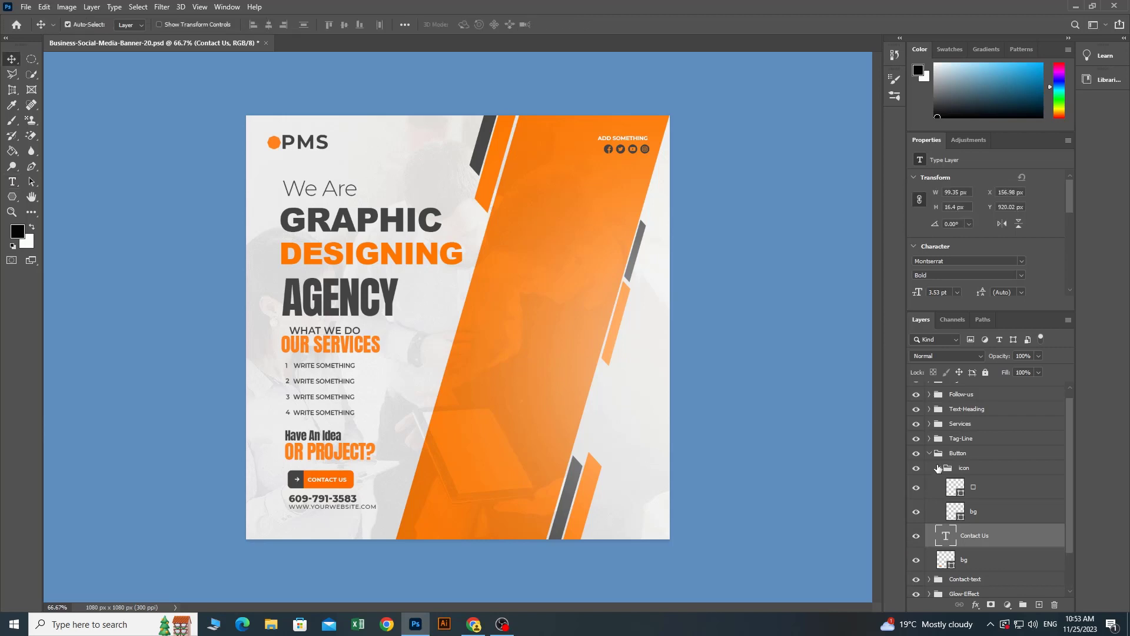
left_click(937, 468)
left_click(930, 453)
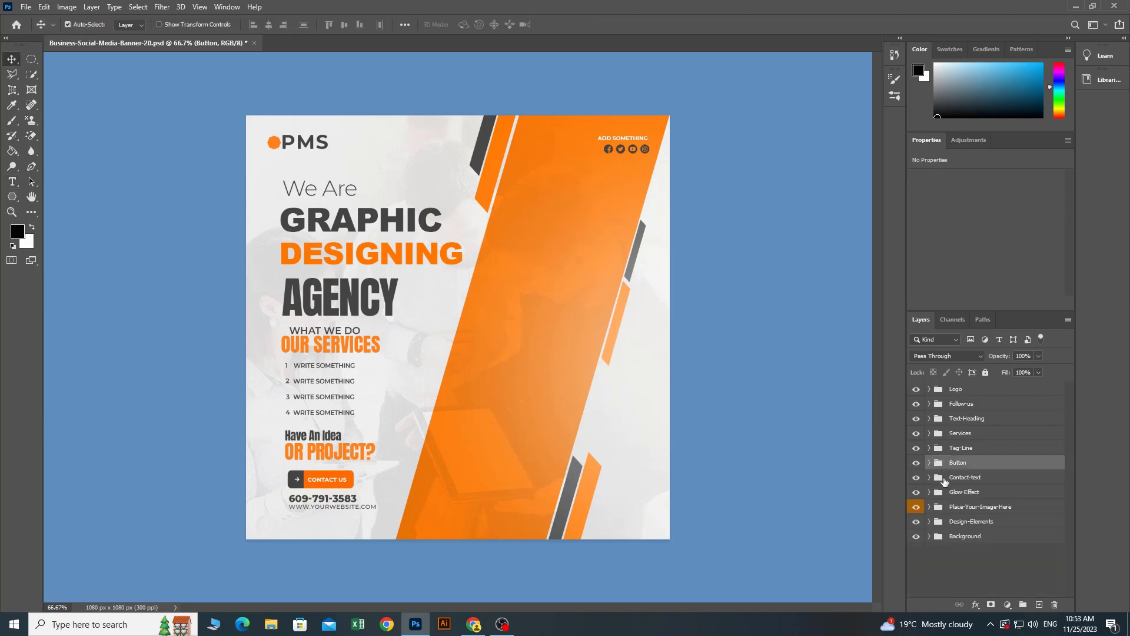
left_click(929, 477)
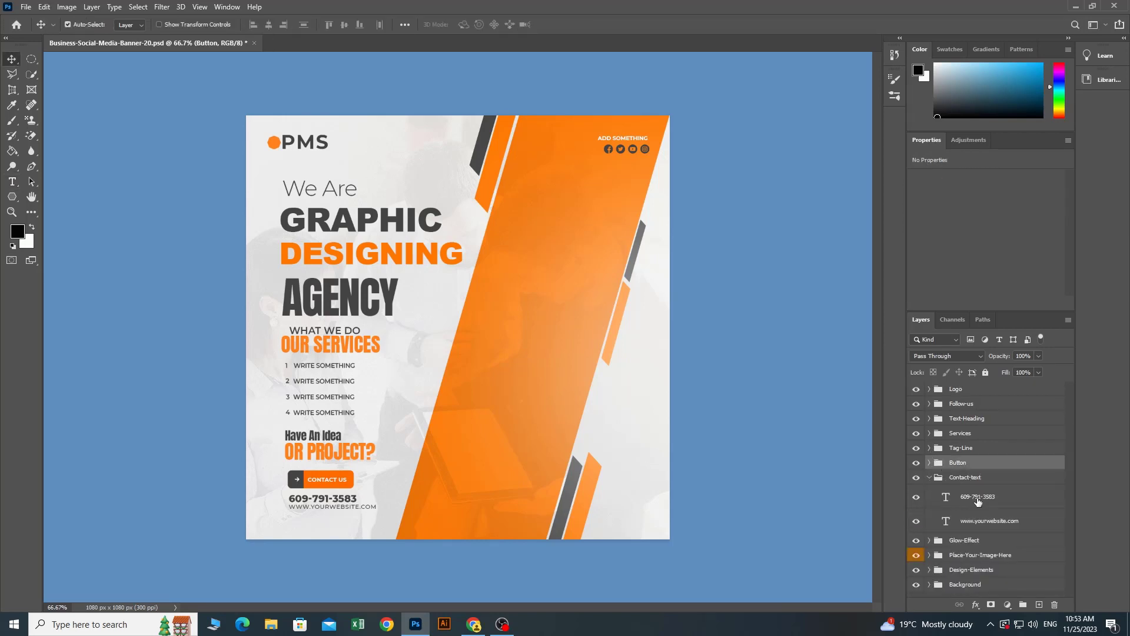
double_click(945, 497)
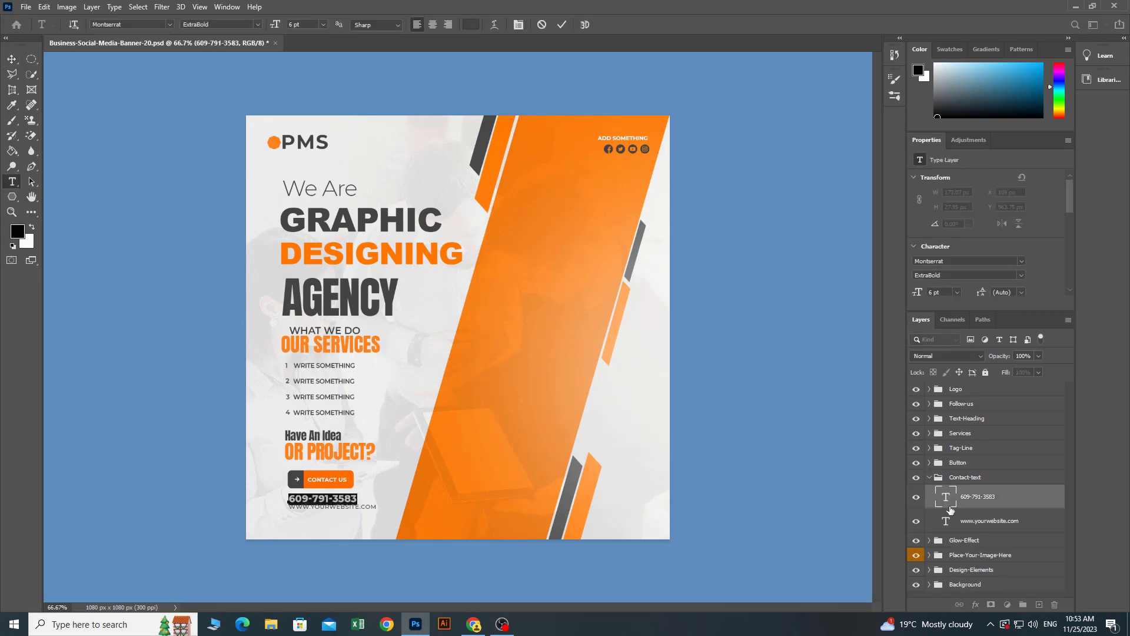
key("BackSpace")
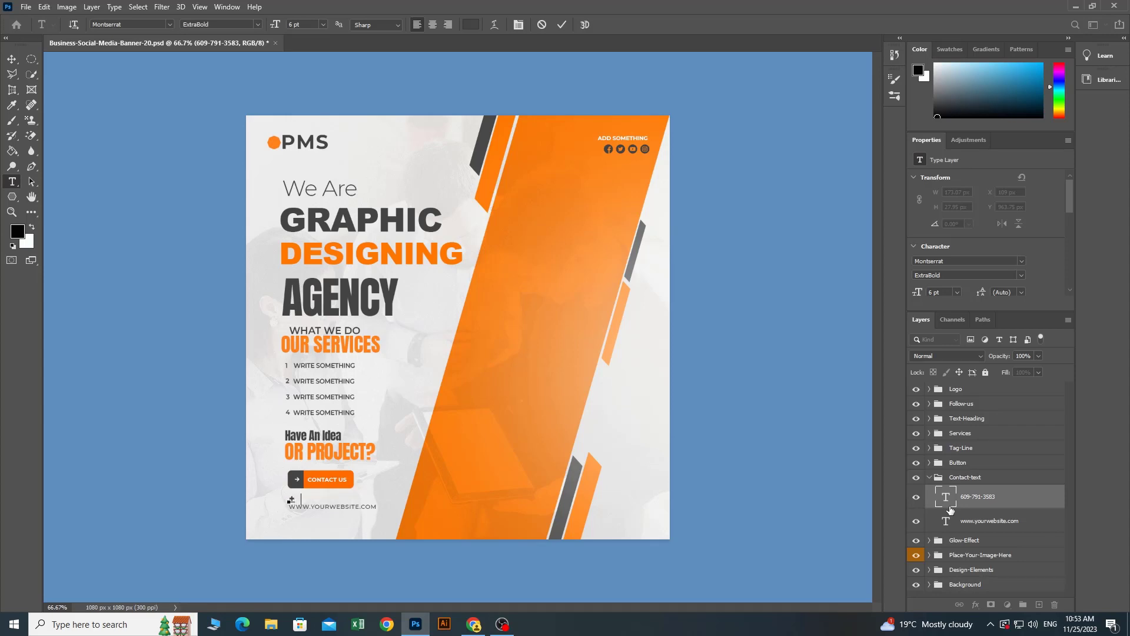
left_click(946, 519)
double_click(946, 519)
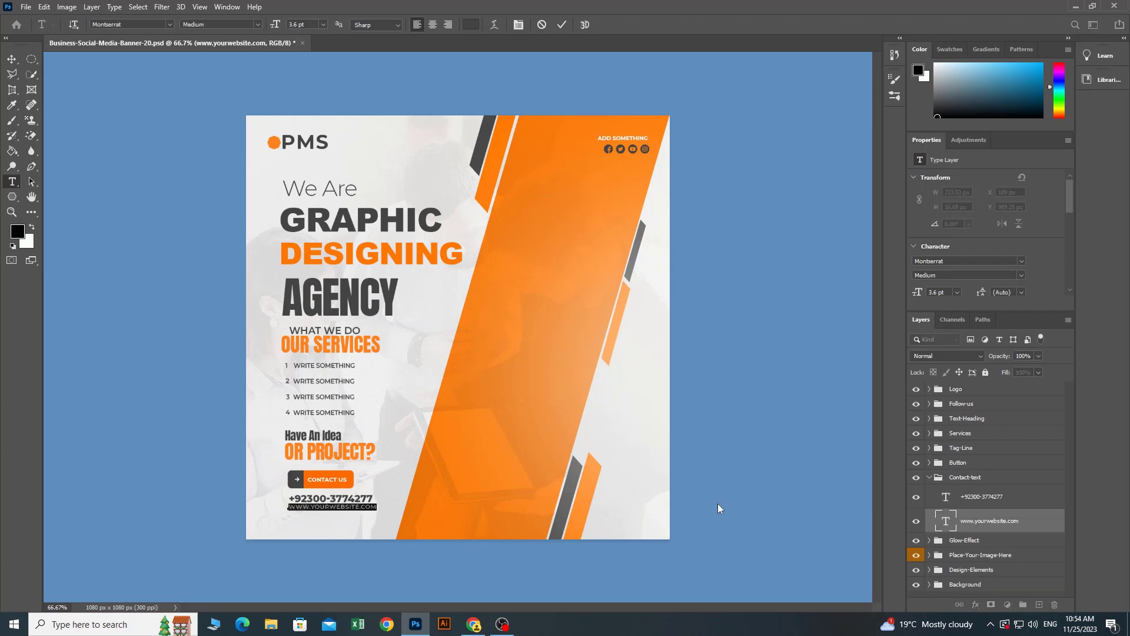
Open the Place-Your-Image-Here placeholder smart object and clear its canvas guides
left_click(930, 477)
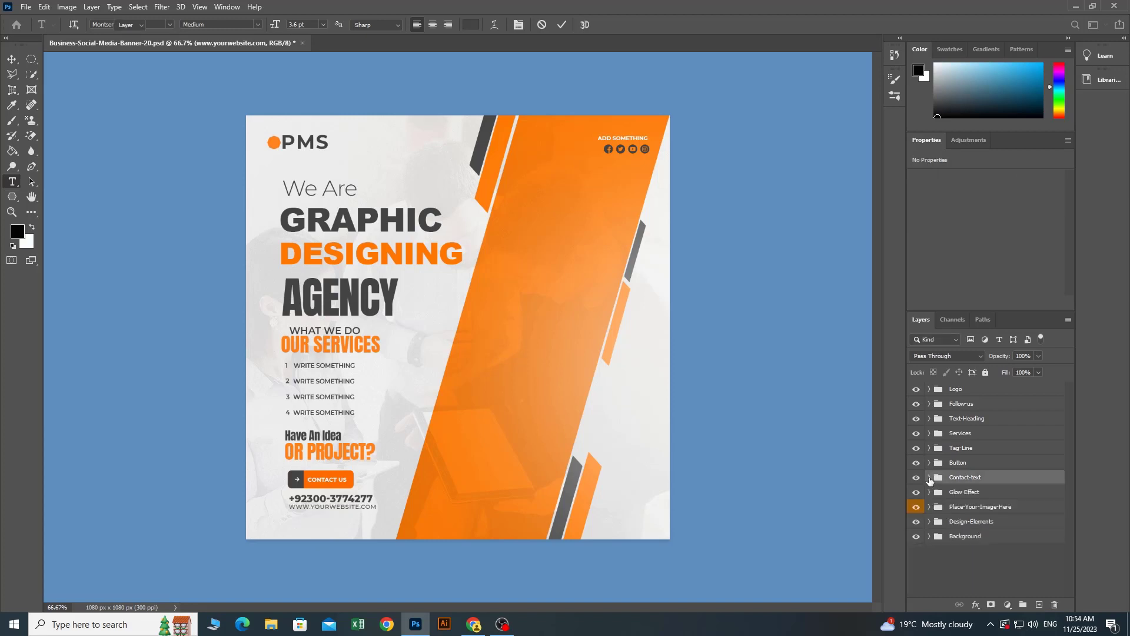
key("v")
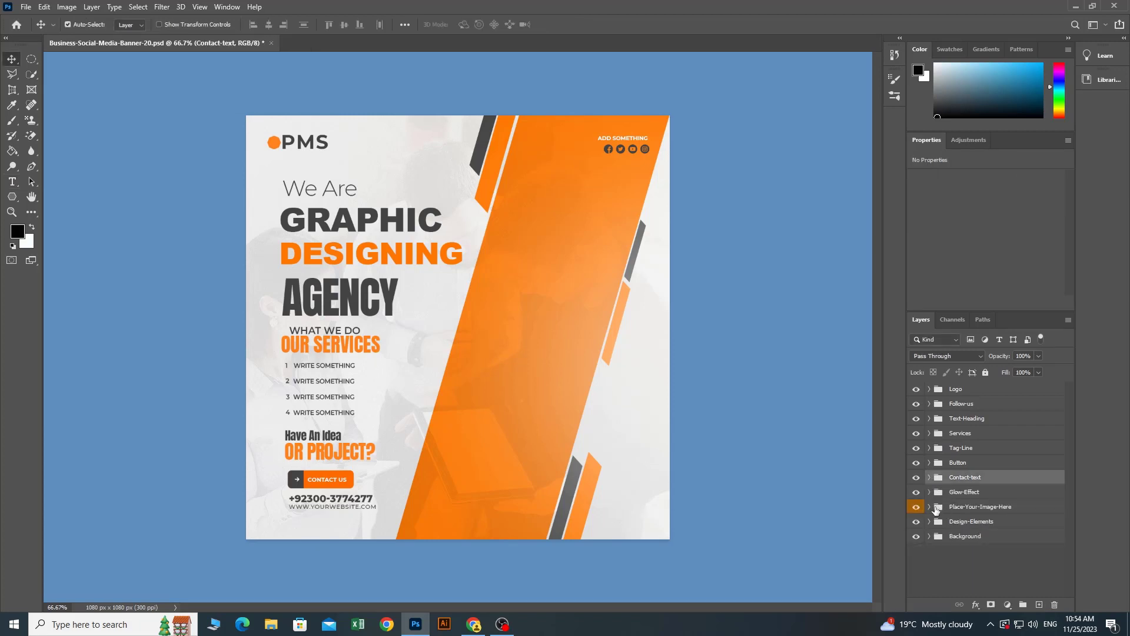
left_click(929, 507)
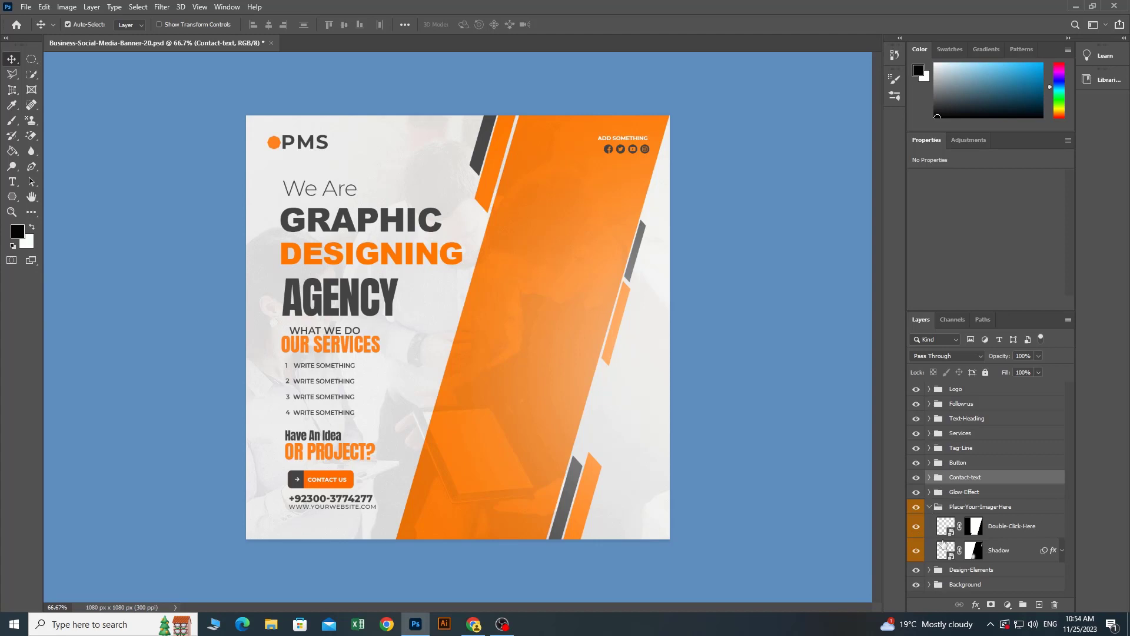
double_click(945, 525)
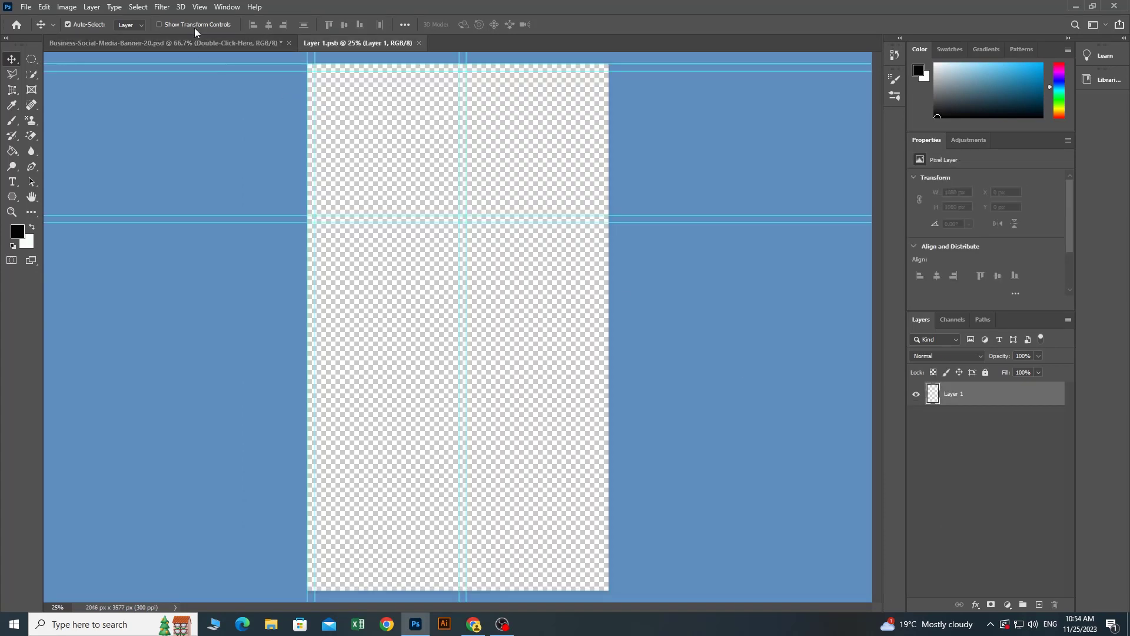
left_click(200, 7)
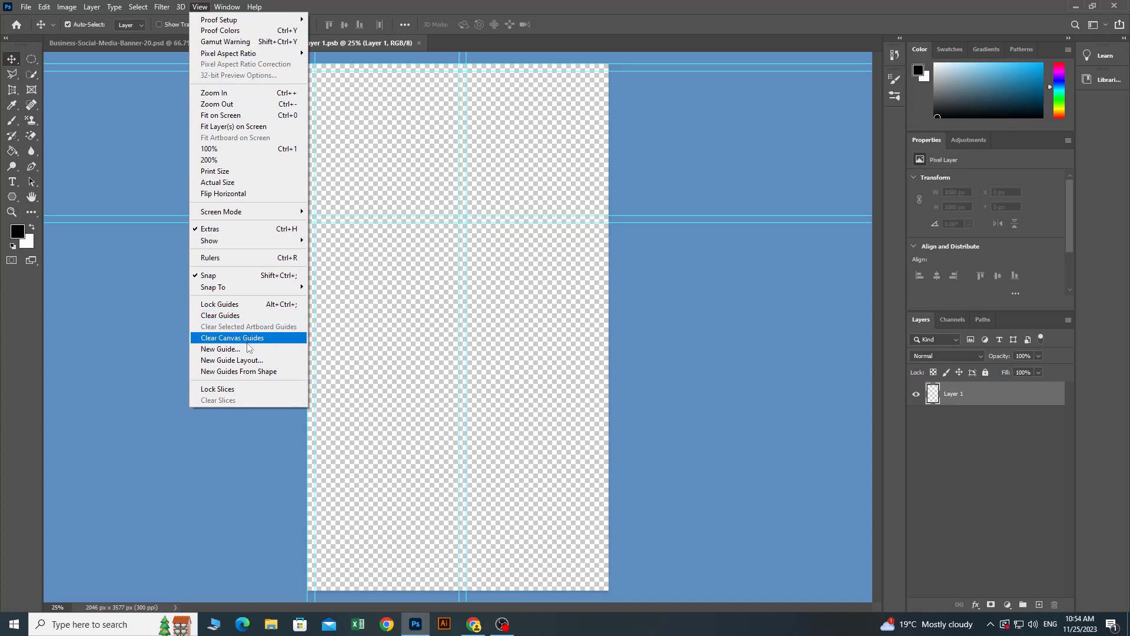
left_click(242, 315)
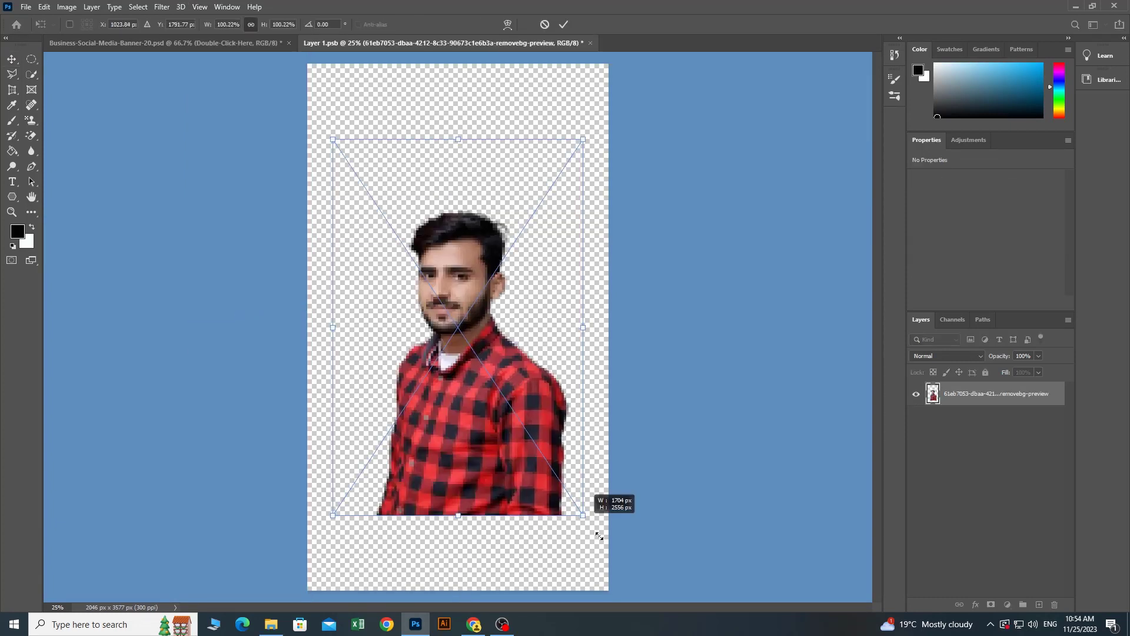
Enlarge the man's photo to about 159% to fill the frame, then close and save
left_click_drag(589, 516, 660, 624)
mouse_move(548, 484)
left_mouse_down()
mouse_move(501, 408)
mouse_move(501, 418)
left_mouse_up()
left_click_drag(606, 560, 630, 595)
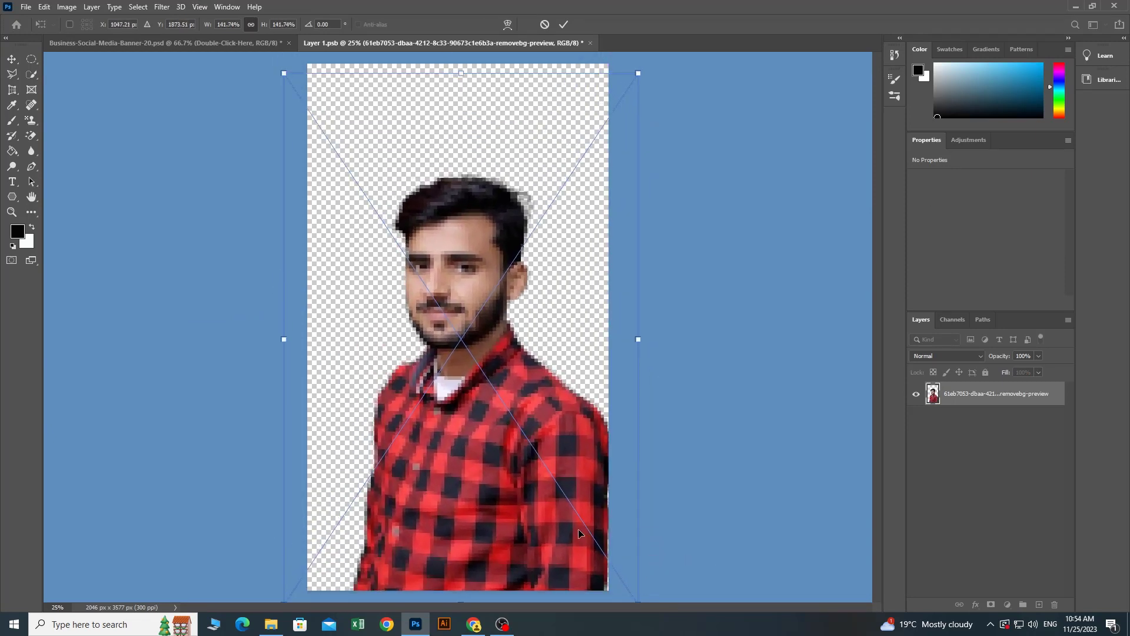
left_click_drag(593, 491, 571, 471)
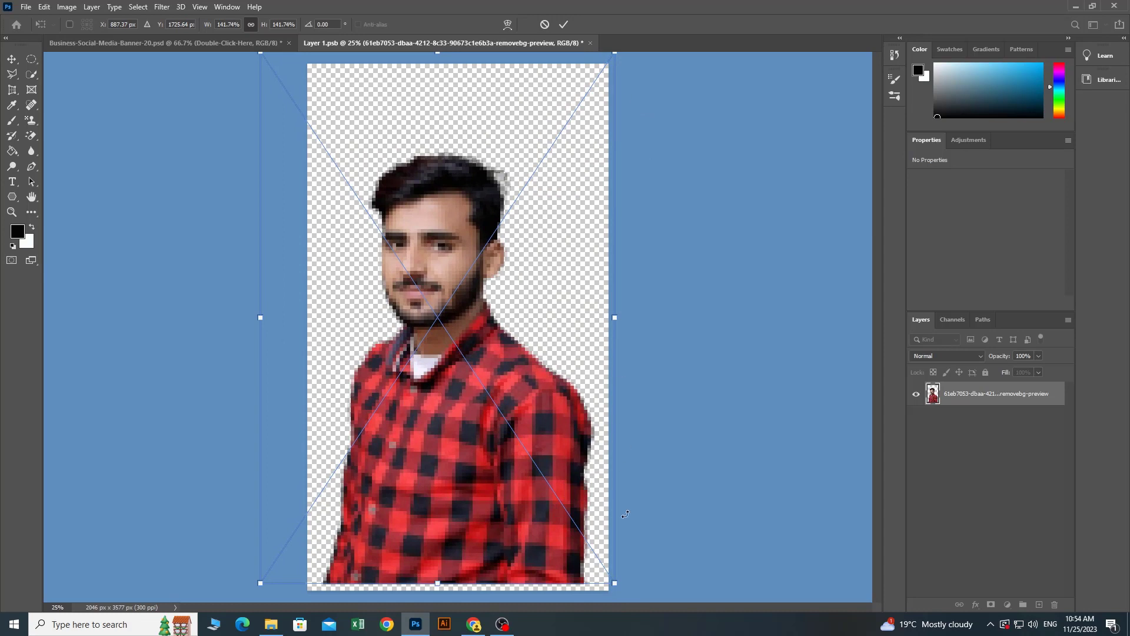
left_click_drag(613, 583, 657, 633)
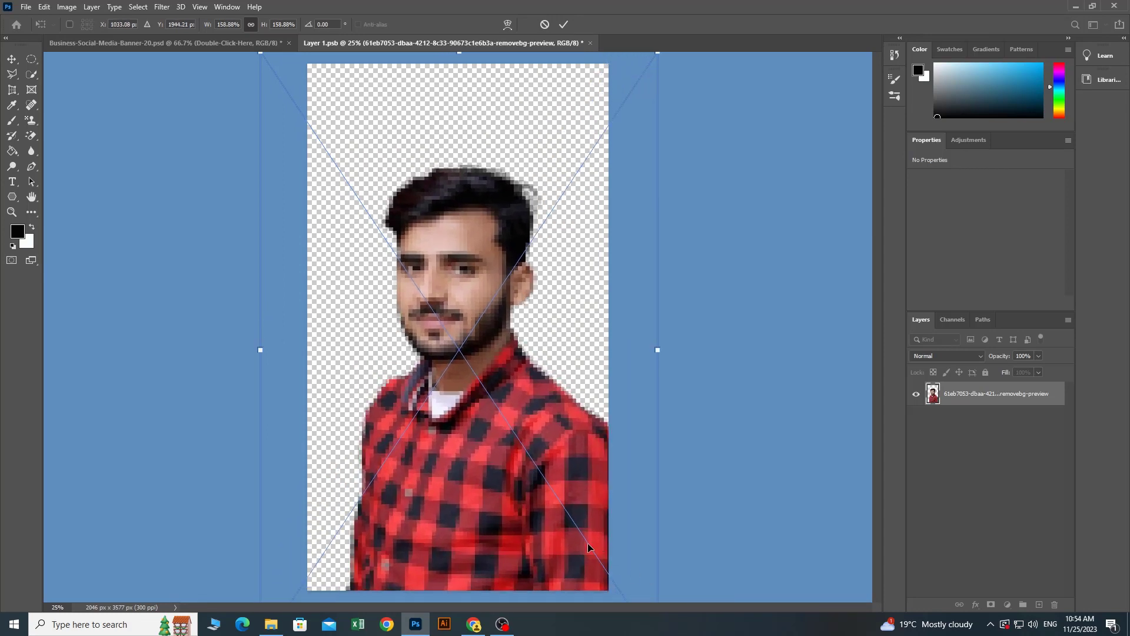
left_click_drag(588, 542, 574, 488)
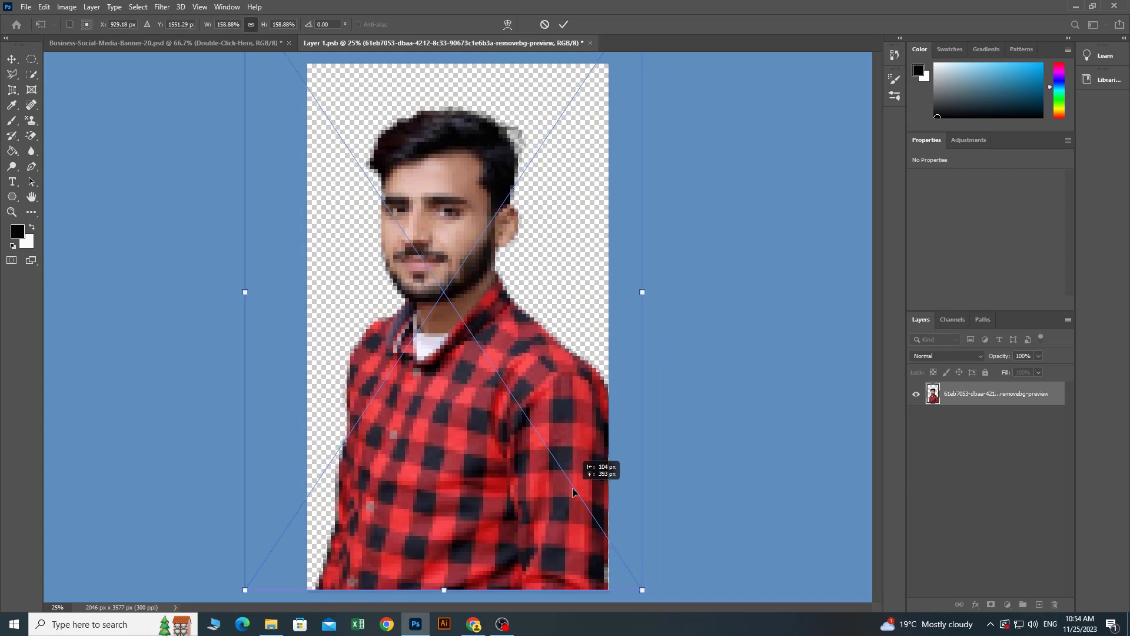
left_click(12, 60)
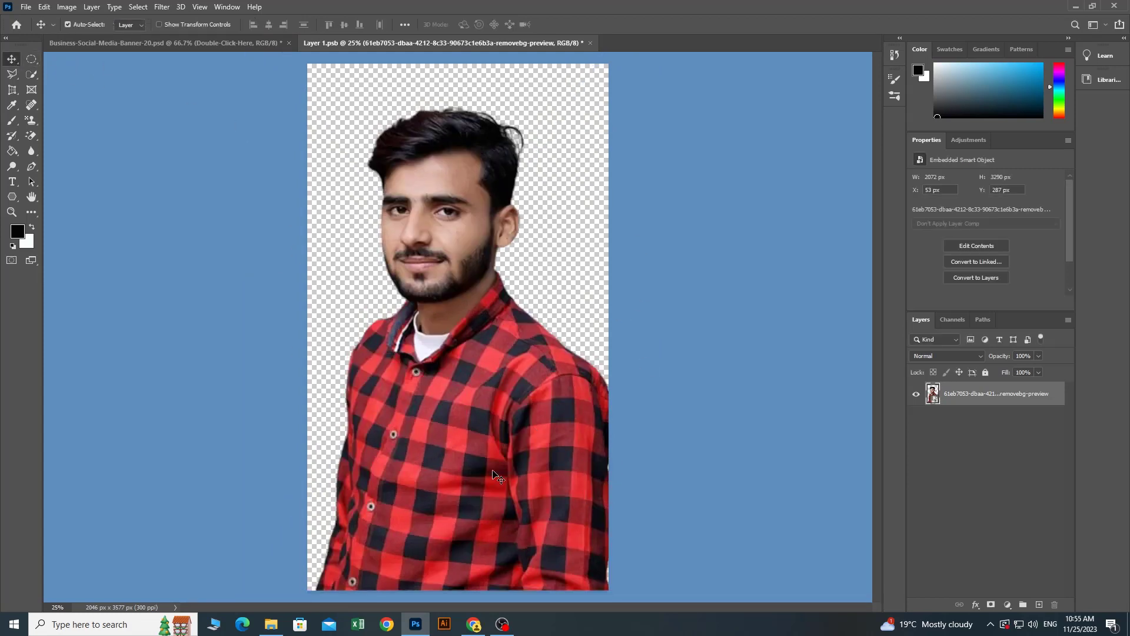
left_click(590, 43)
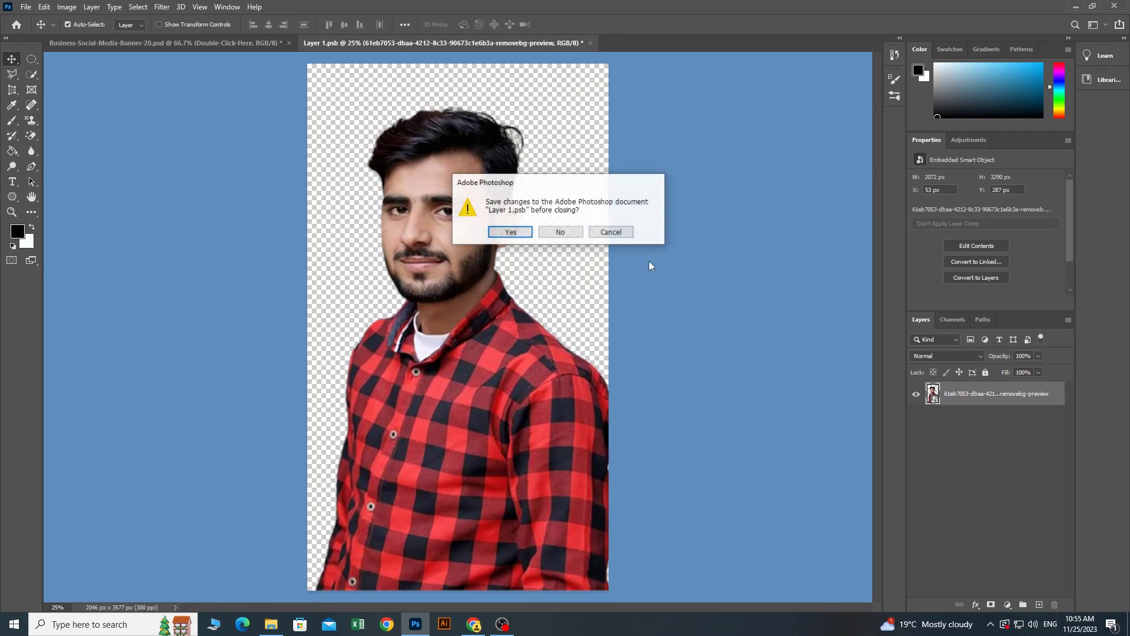
left_click(525, 233)
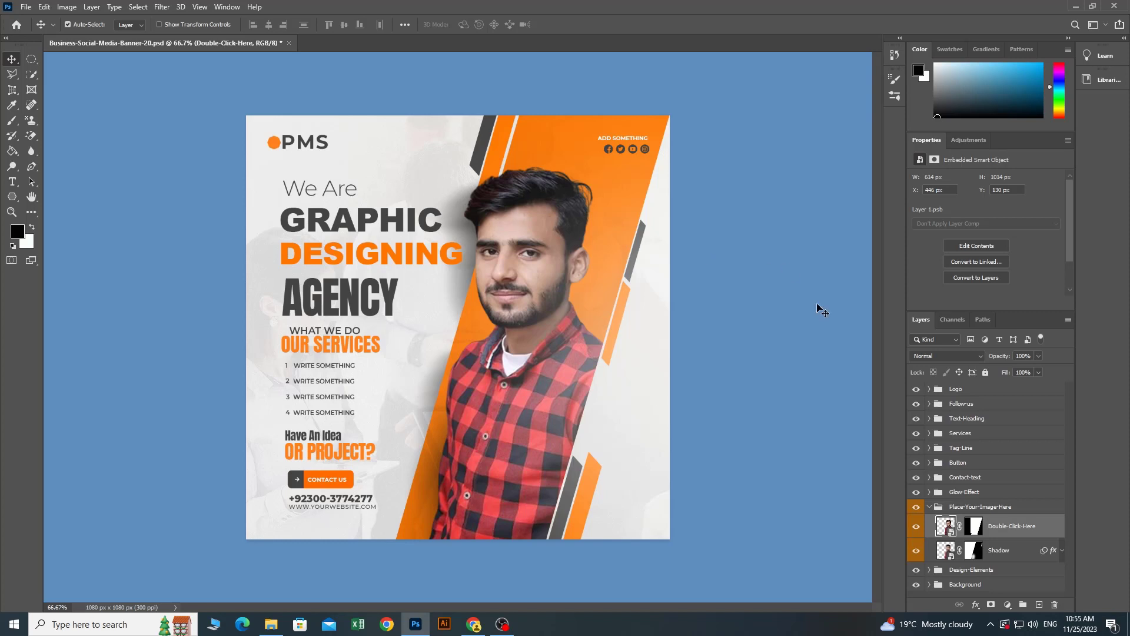
Review the Place-Your-Image-Here and Design-Elements groups, leaving both collapsed
left_click(930, 505)
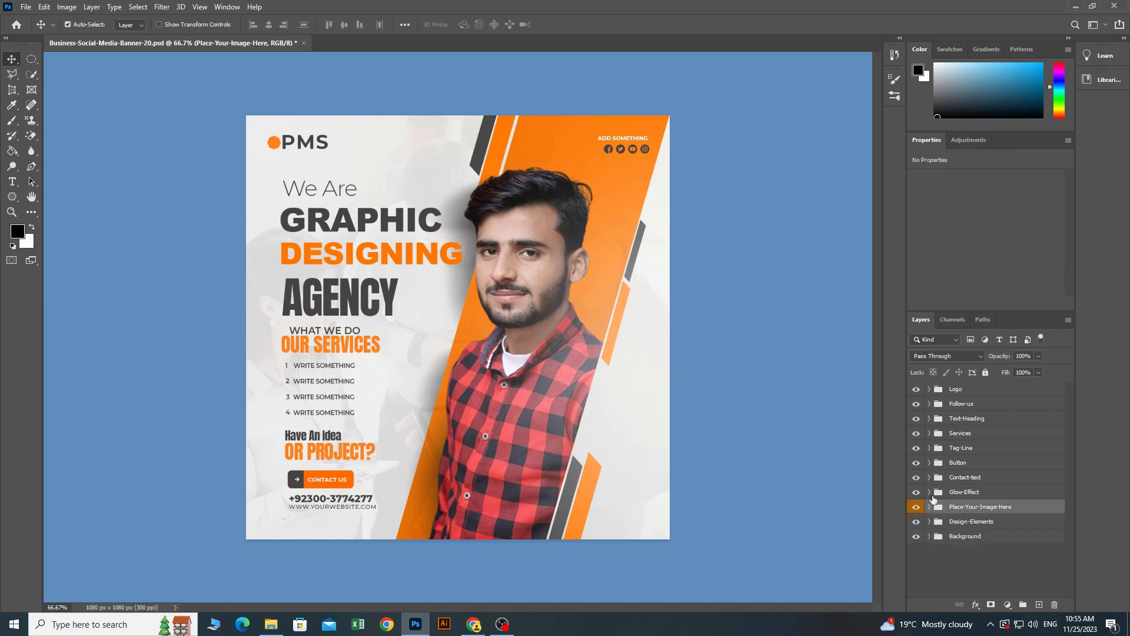
left_click(929, 521)
scroll(971, 497, "down", 1)
scroll(977, 494, "down", 1)
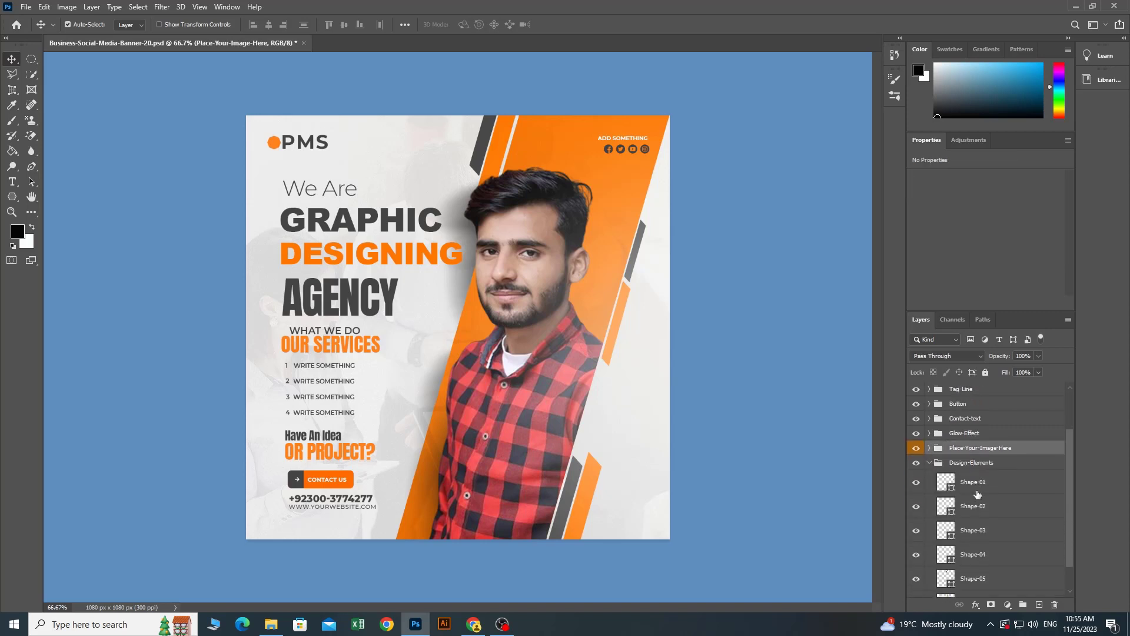
scroll(992, 513, "down", 1)
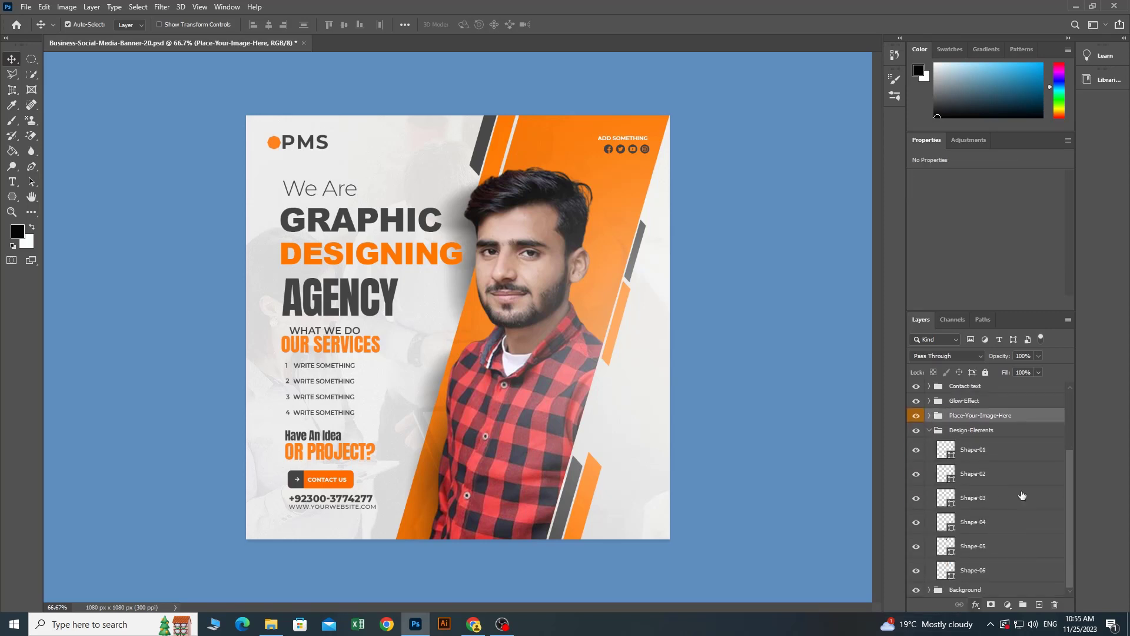
left_click(929, 430)
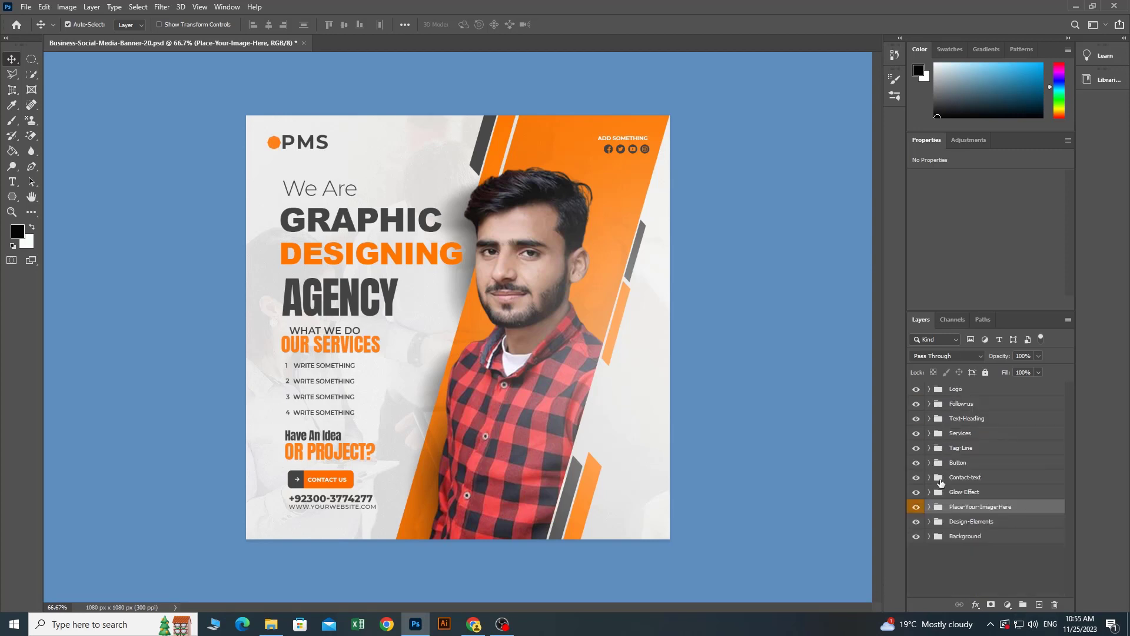
left_click(933, 522)
left_click(930, 522)
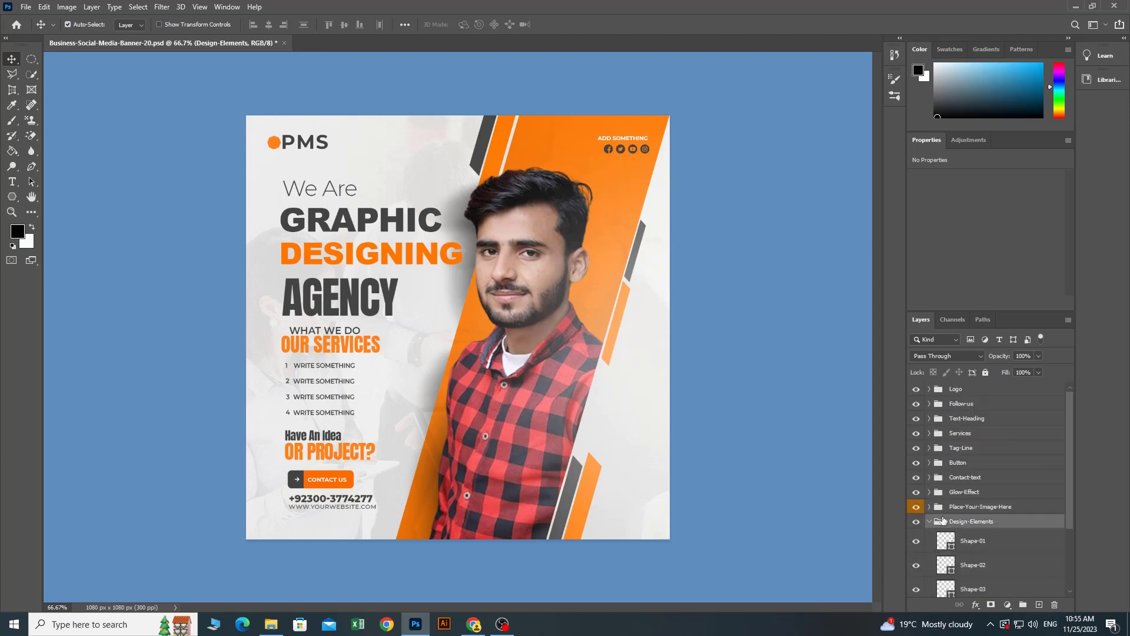
scroll(957, 517, "down", 1)
left_click(932, 478)
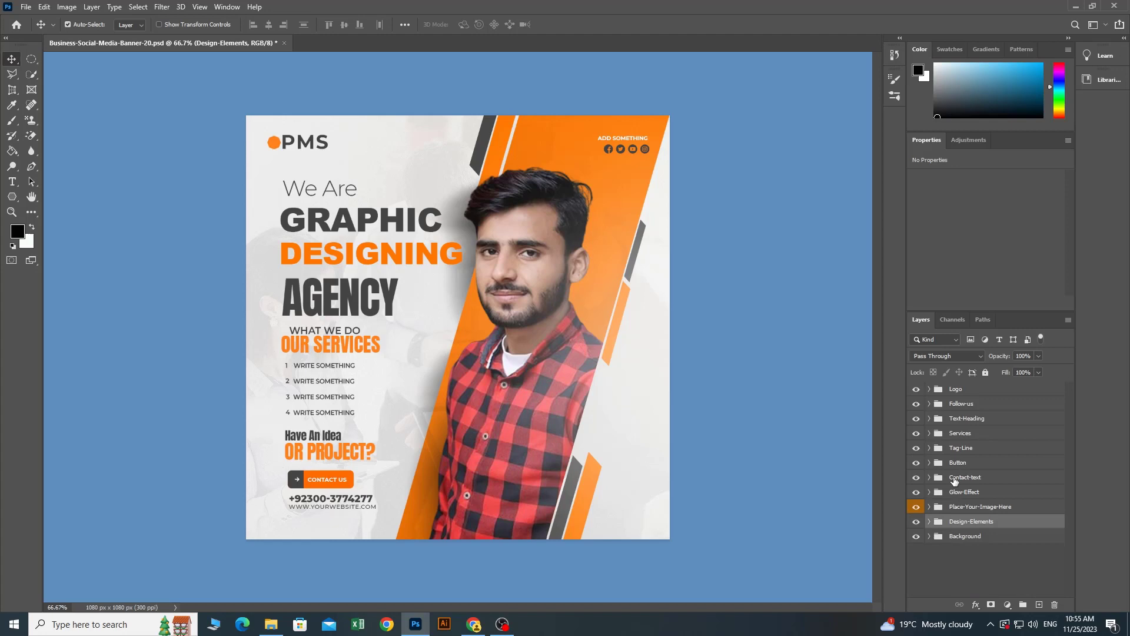
Toggle the Bg, Shape and Texture-01 layers off and on, then collapse Background
left_click(930, 536)
scroll(947, 524, "down", 1)
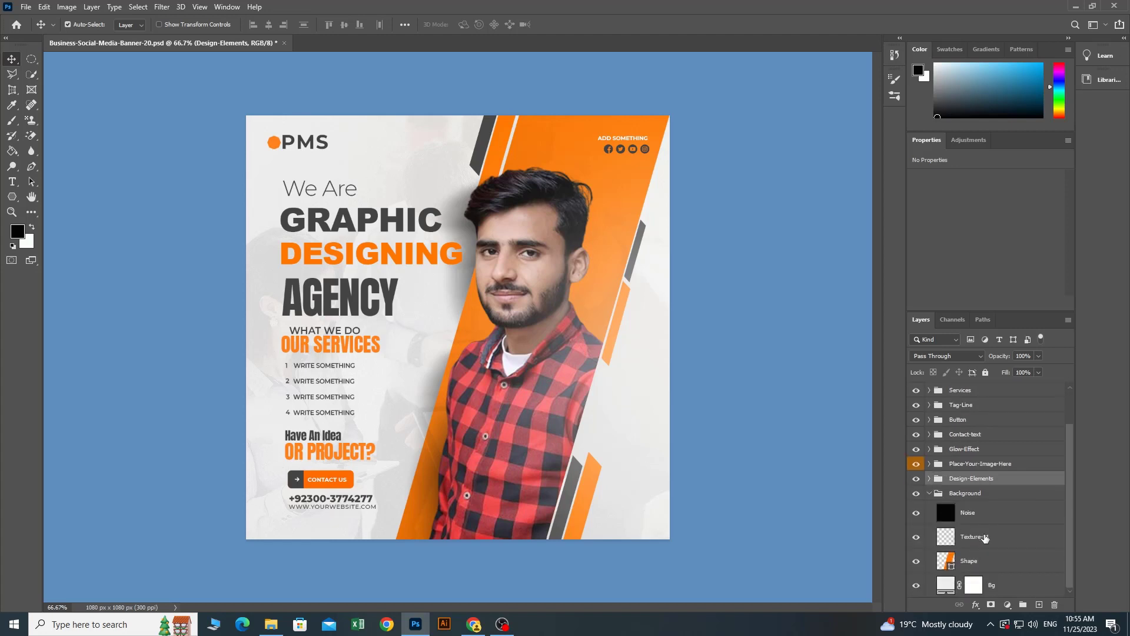
left_click(915, 585)
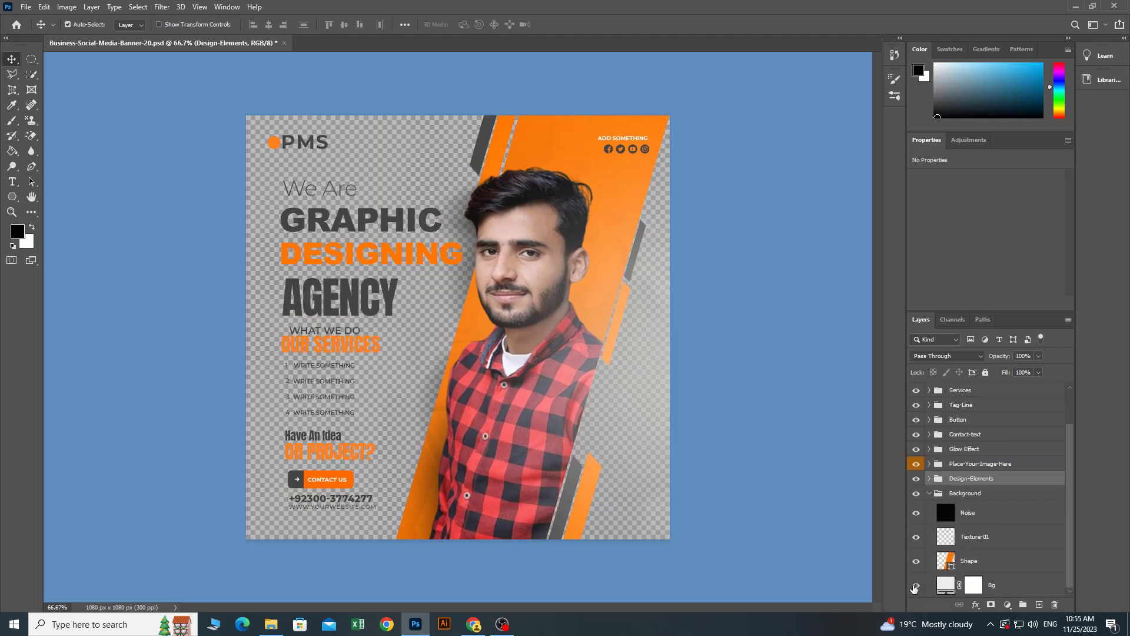
left_click(915, 585)
left_click(916, 561)
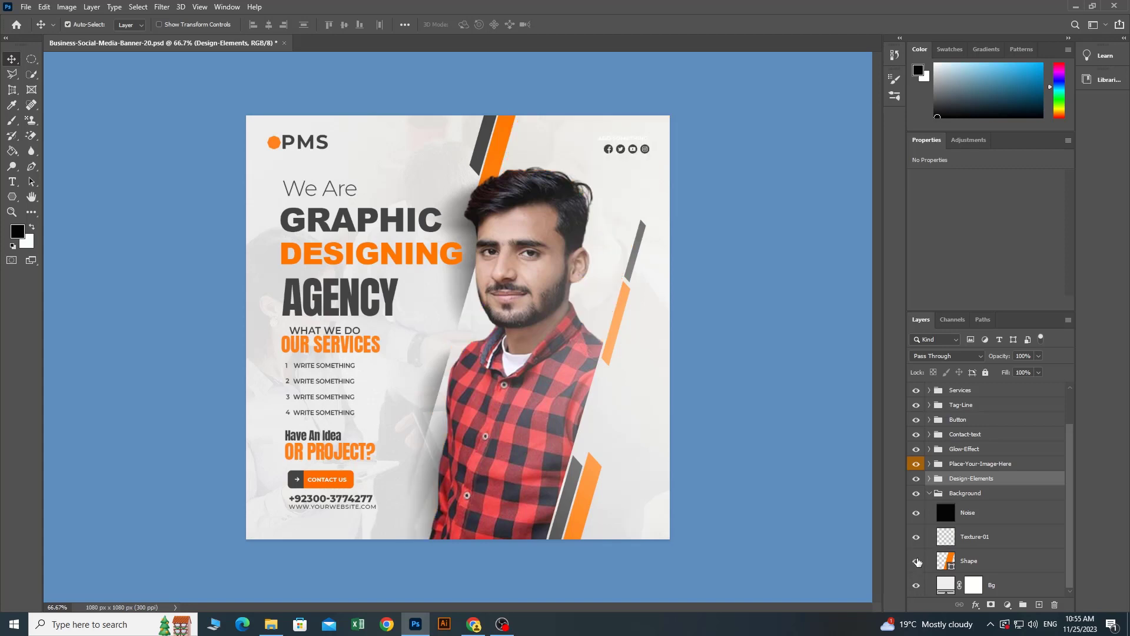
left_click(917, 561)
left_click(916, 539)
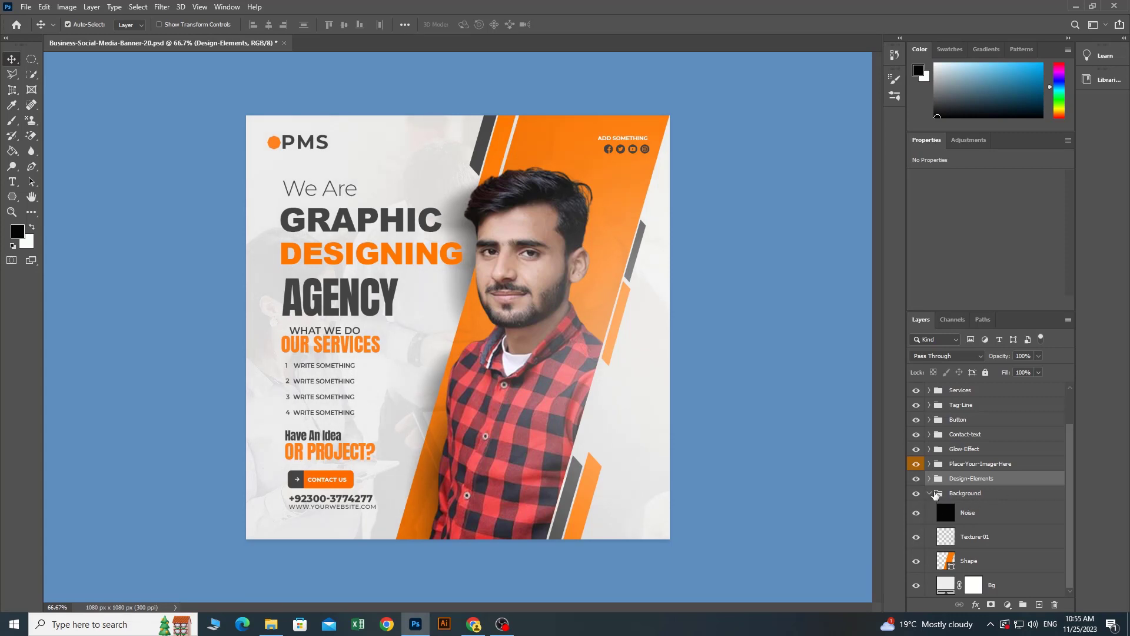
left_click(933, 495)
left_click(930, 494)
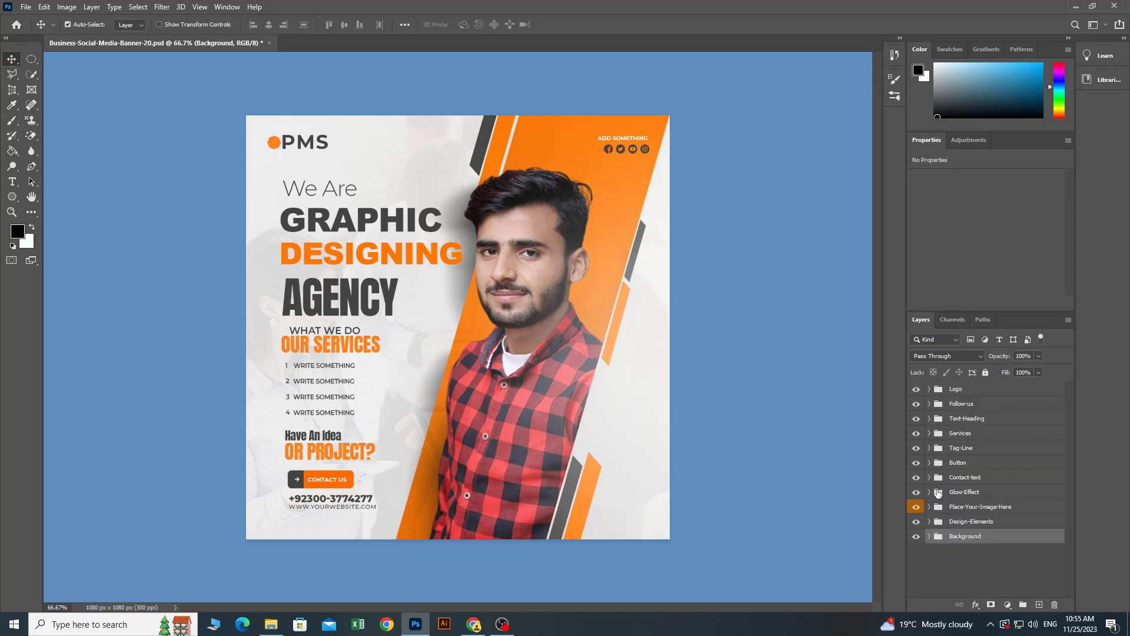